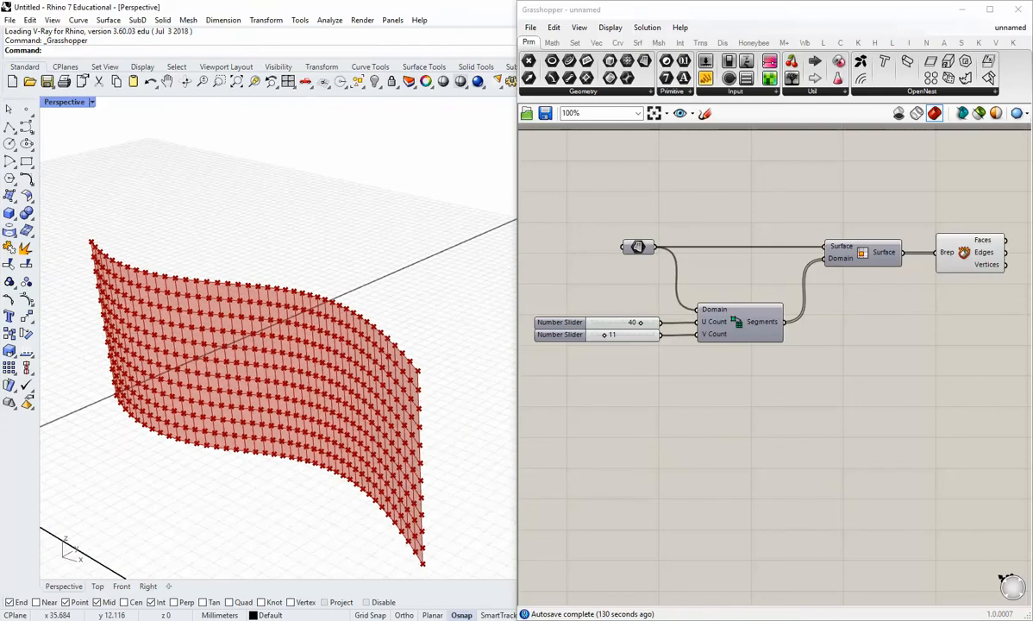
Switch to the Miro board, examine the reference pattern and its square cell with inward-moved edge control points, and return to Rhino and Grasshopper.
scroll(293, 517, up, 5)
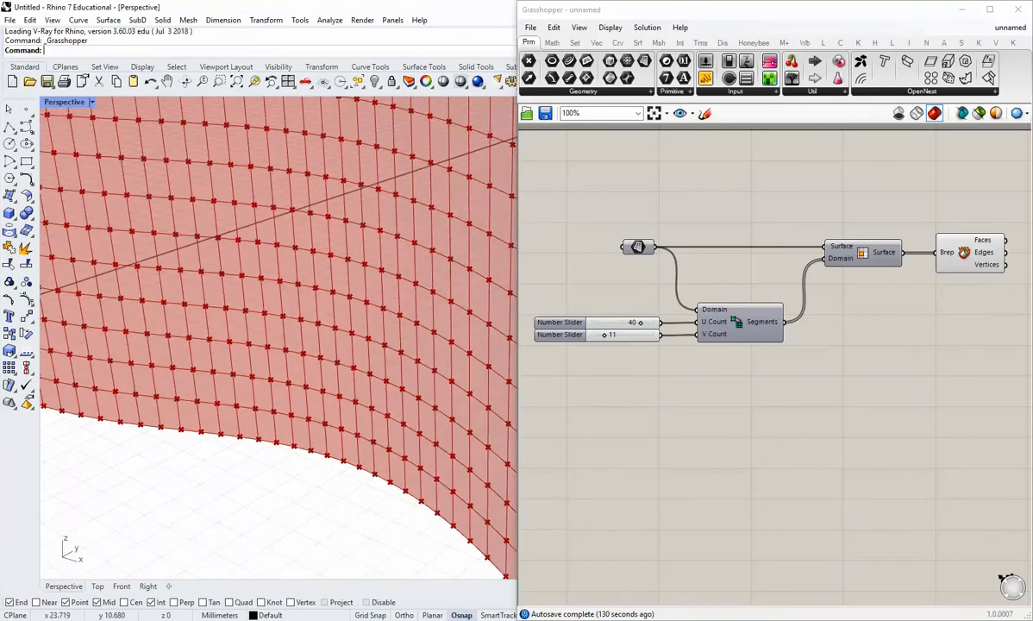
key(alt+Tab)
drag(327, 258, 343, 241)
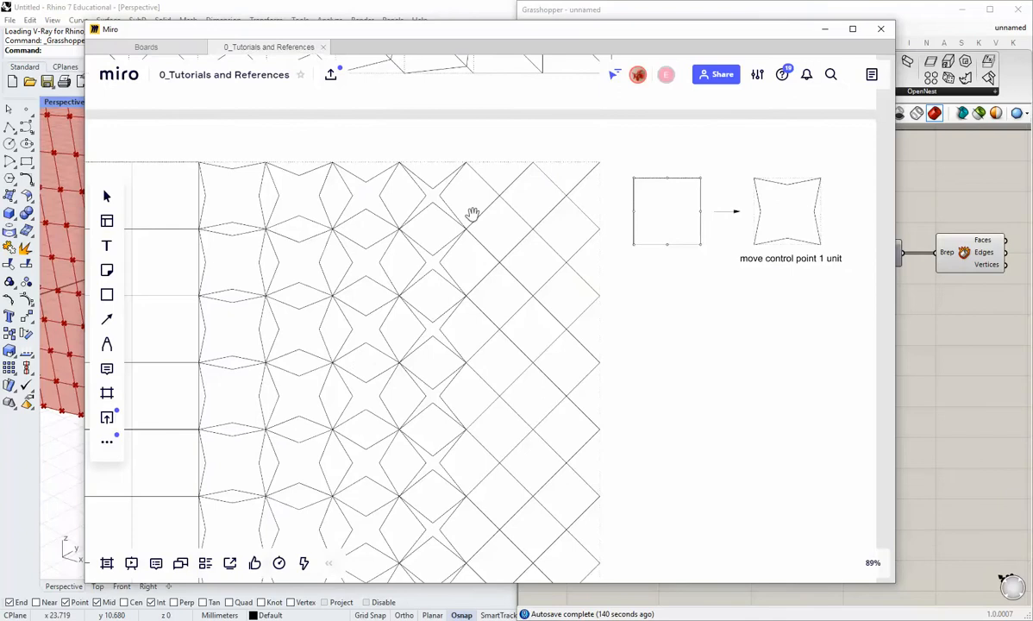
scroll(333, 336, down, 1)
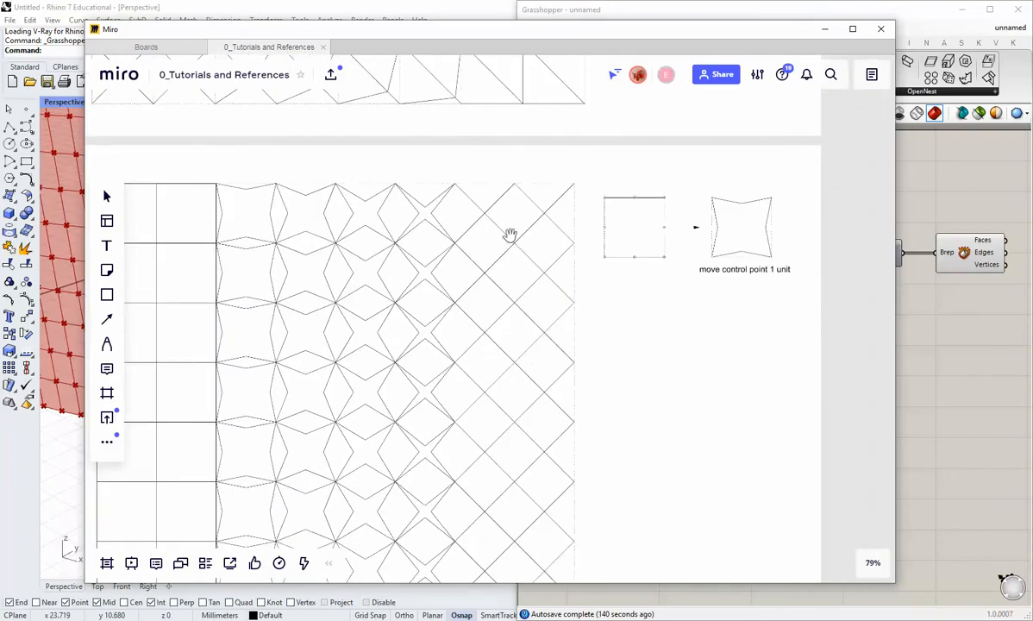
scroll(725, 226, up, 3)
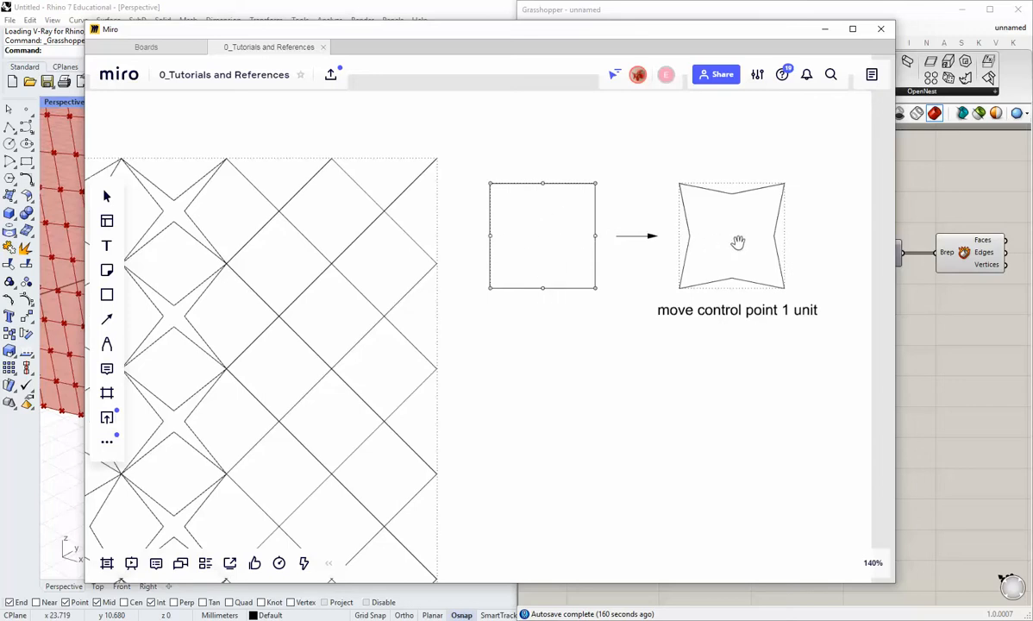
scroll(630, 281, left, 10)
ctrl+scroll(630, 281, down, 2)
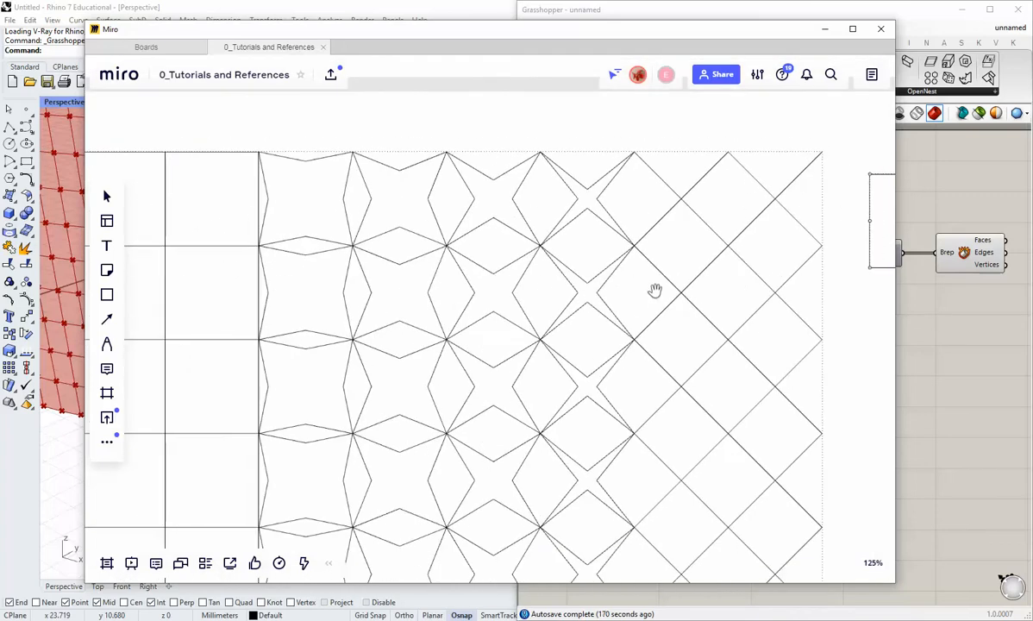
scroll(654, 291, right, 10)
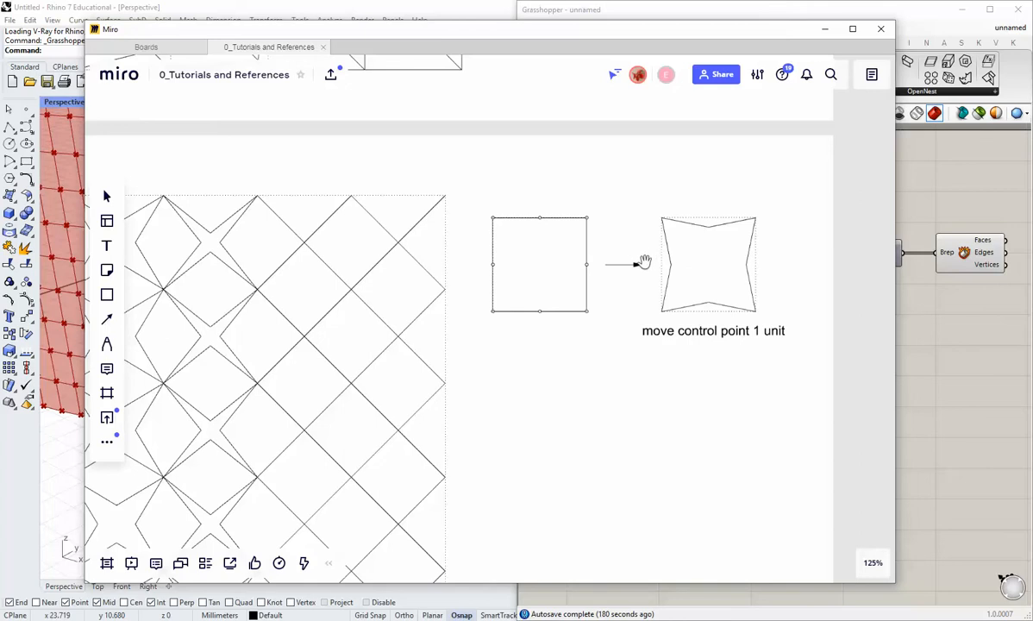
click(825, 28)
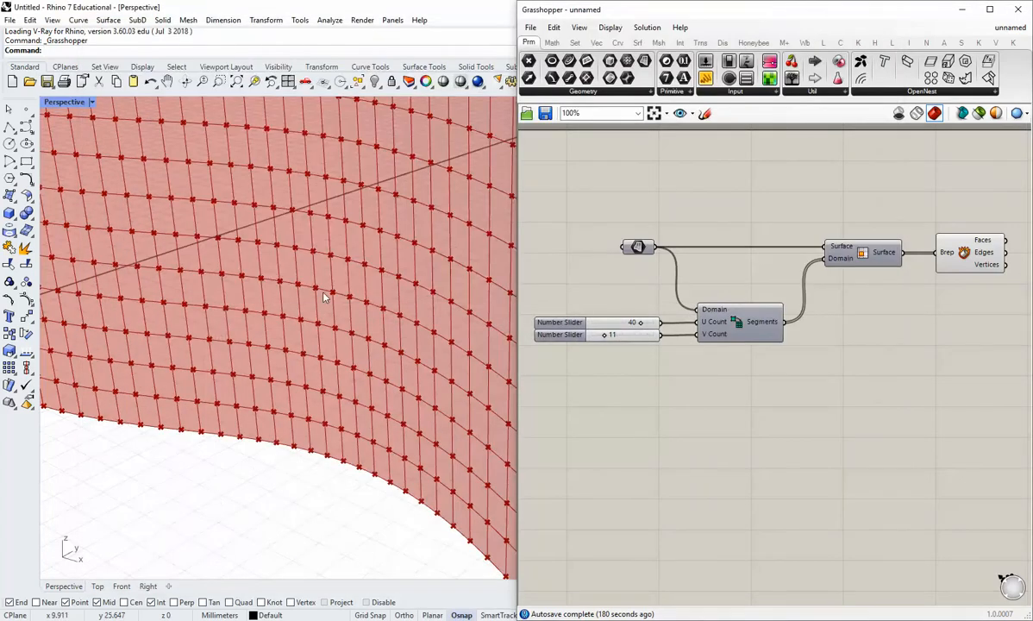
Examine the Deconstruct Brep component and the subdivided surface panels it outputs.
shift+right_drag(362, 240, 306, 335)
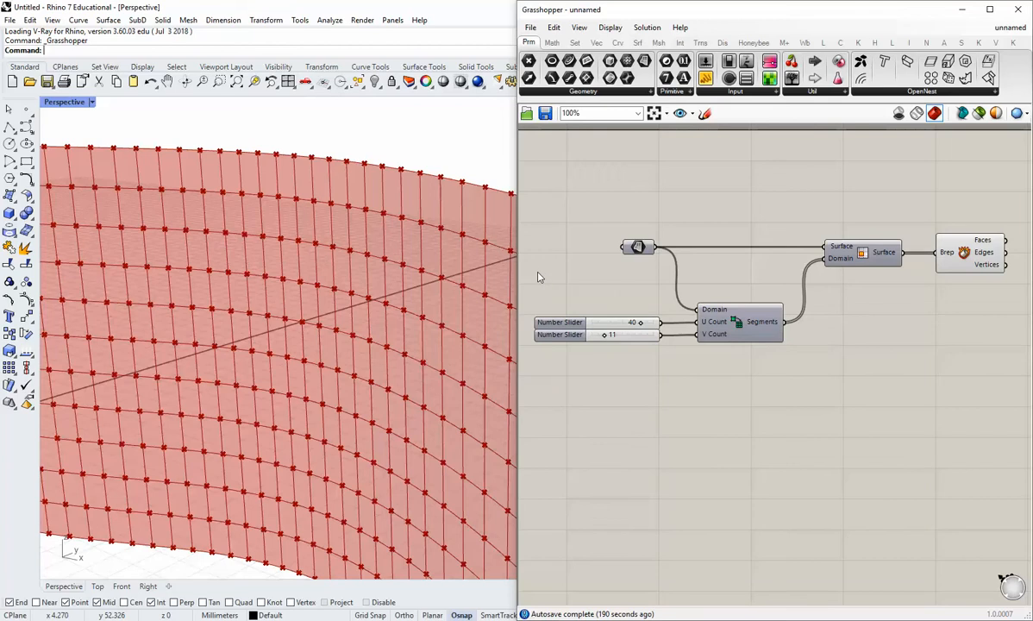
right_drag(440, 295, 433, 288)
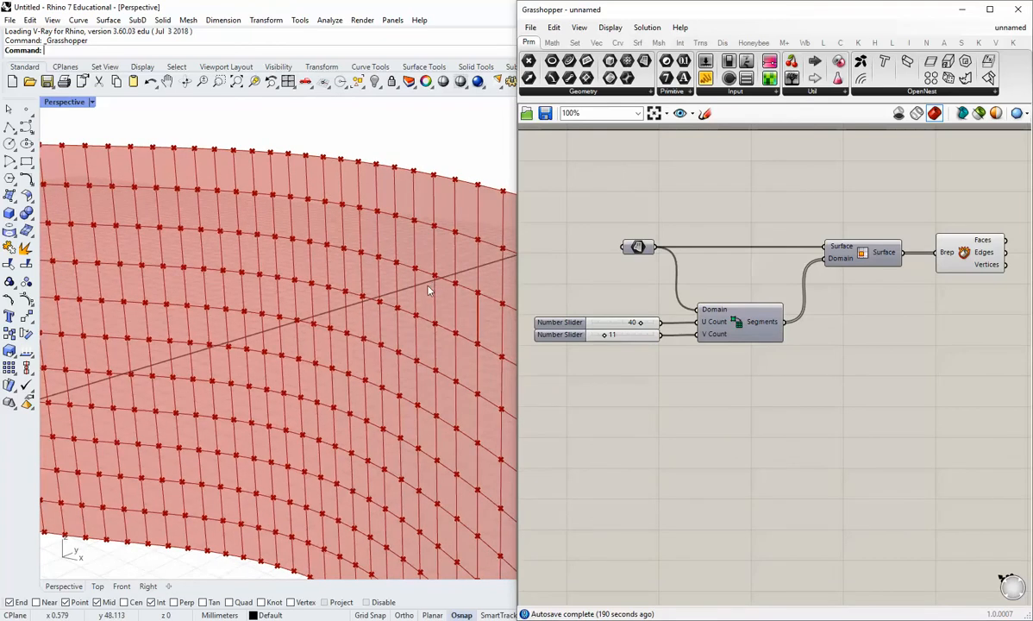
scroll(604, 315, down, 2)
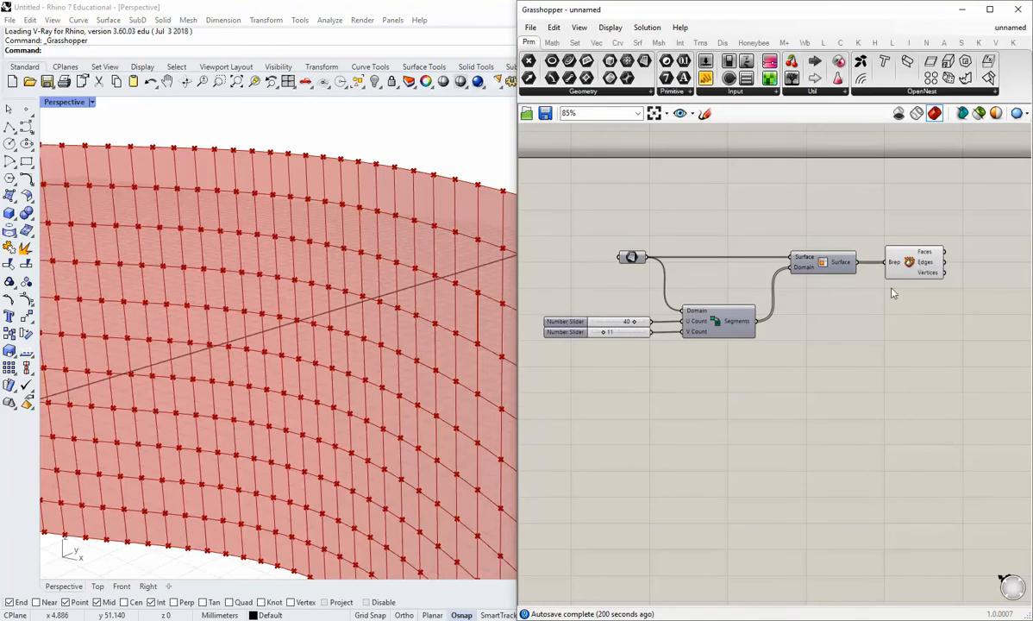
click(913, 264)
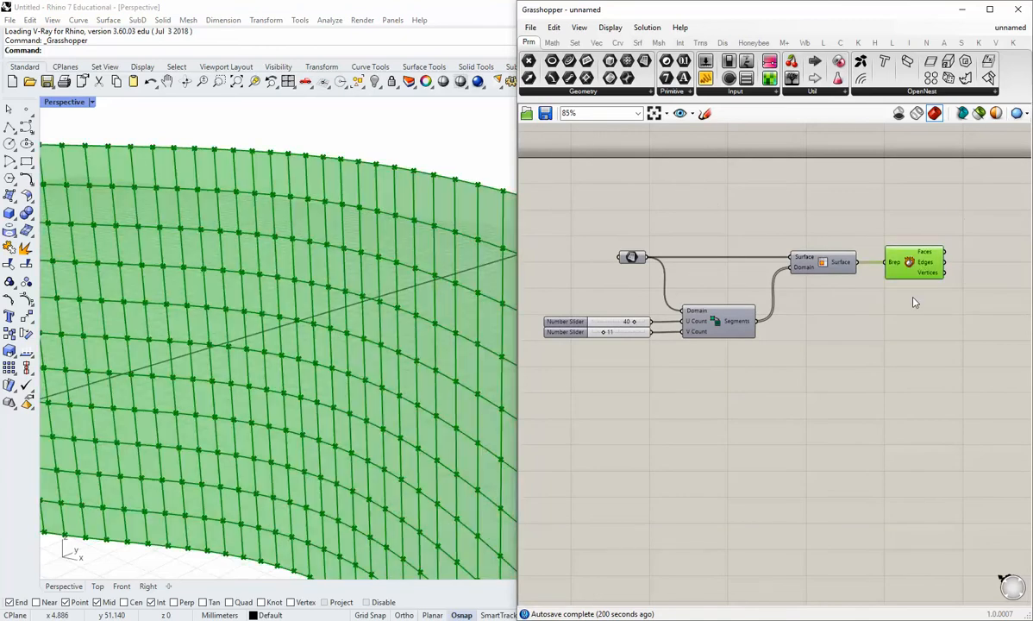
click(914, 300)
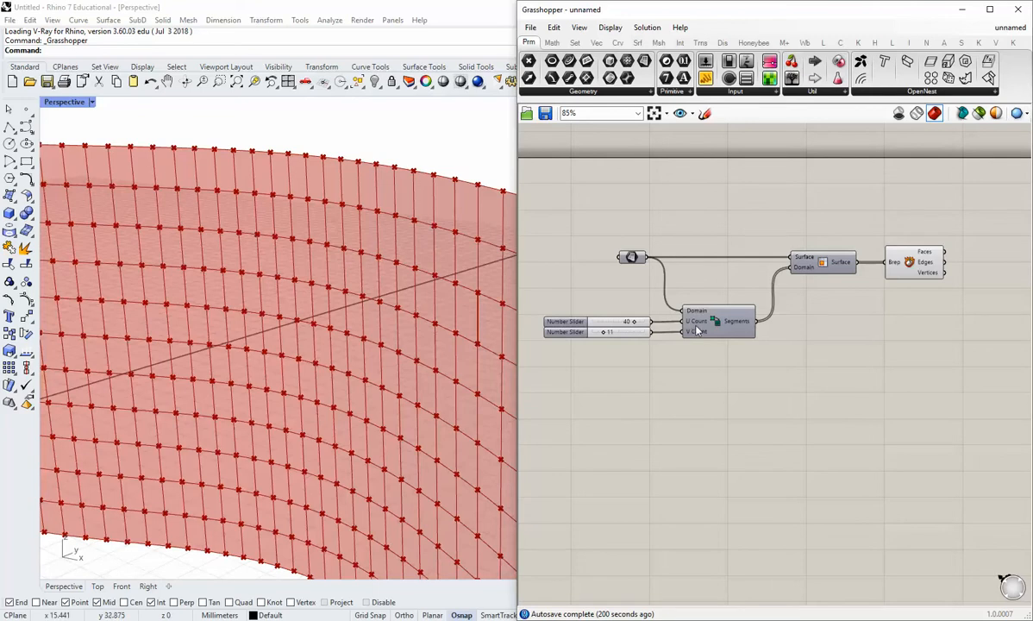
scroll(880, 337, up, 5)
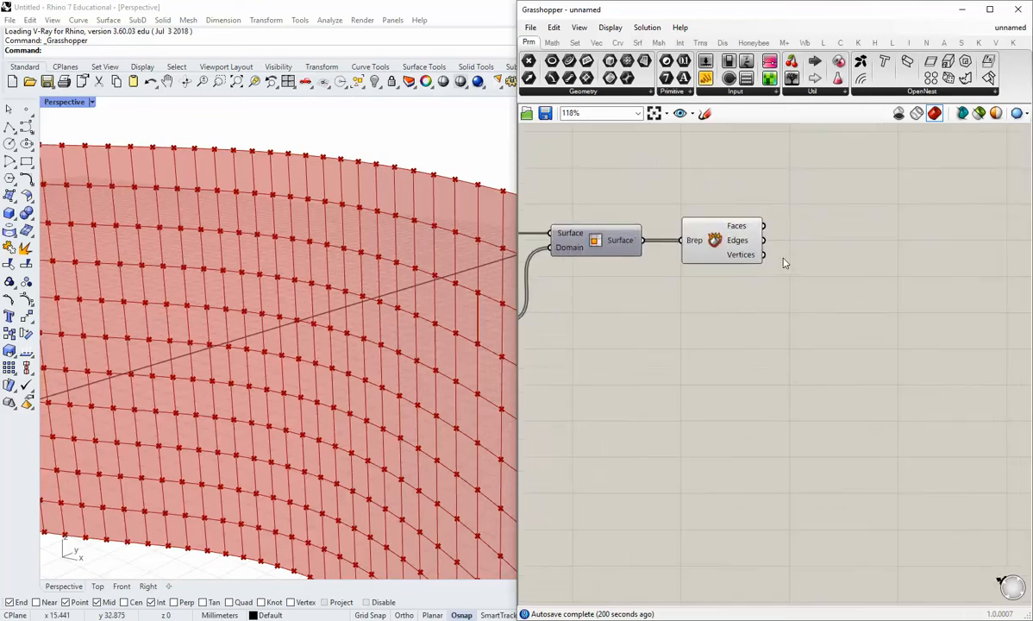
scroll(678, 277, down, 2)
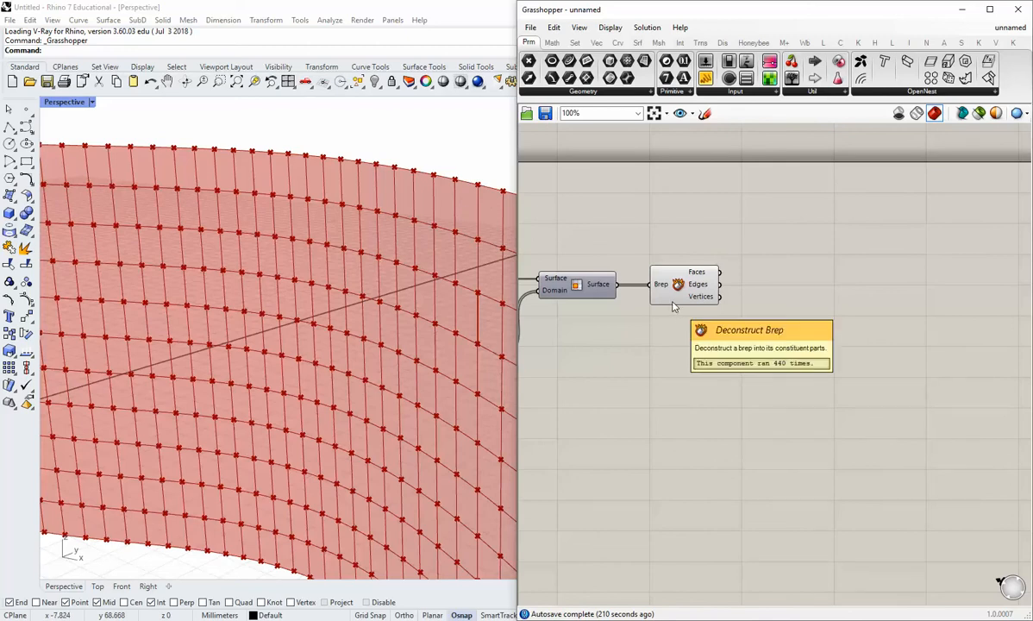
Add an Area component and feed it the faces from Deconstruct Brep.
click(637, 42)
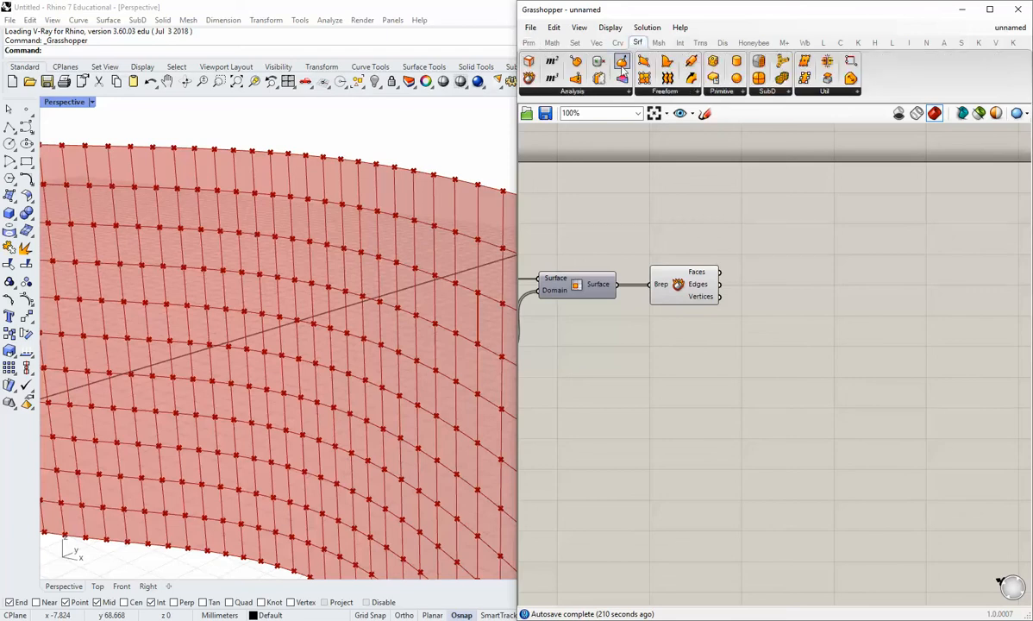
drag(553, 62, 815, 279)
drag(719, 272, 785, 277)
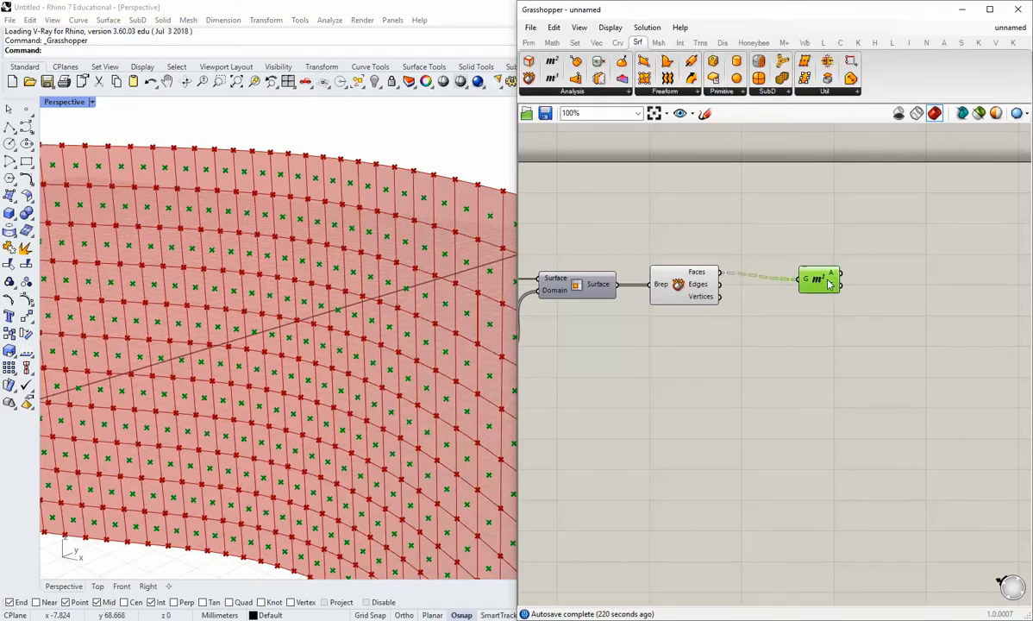
click(690, 307)
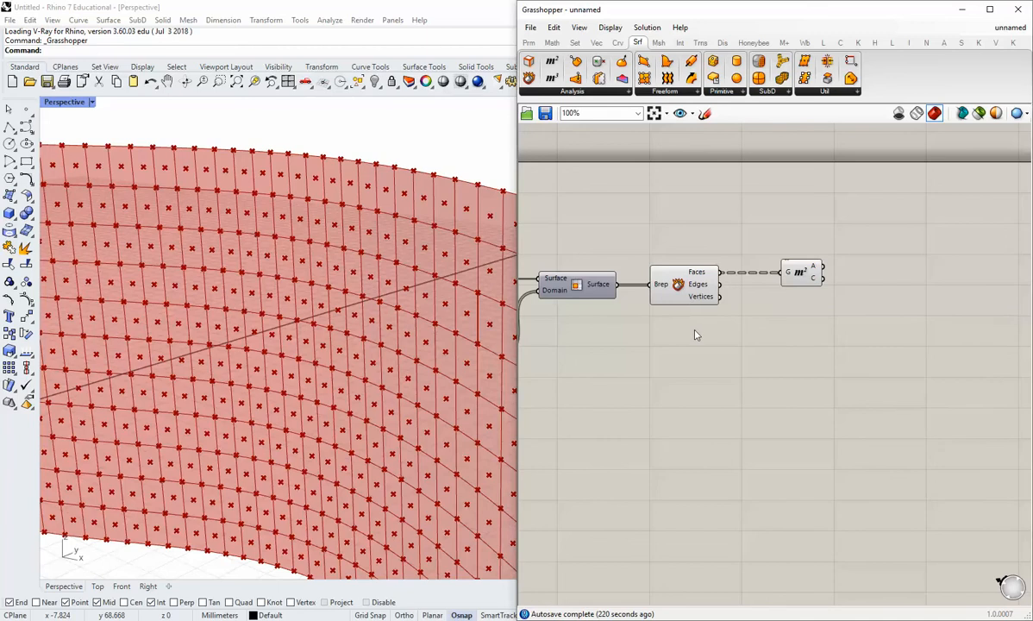
Collect the Deconstruct Brep edges in a Curve parameter and turn off the preview of Deconstruct Brep.
right_drag(697, 334, 678, 334)
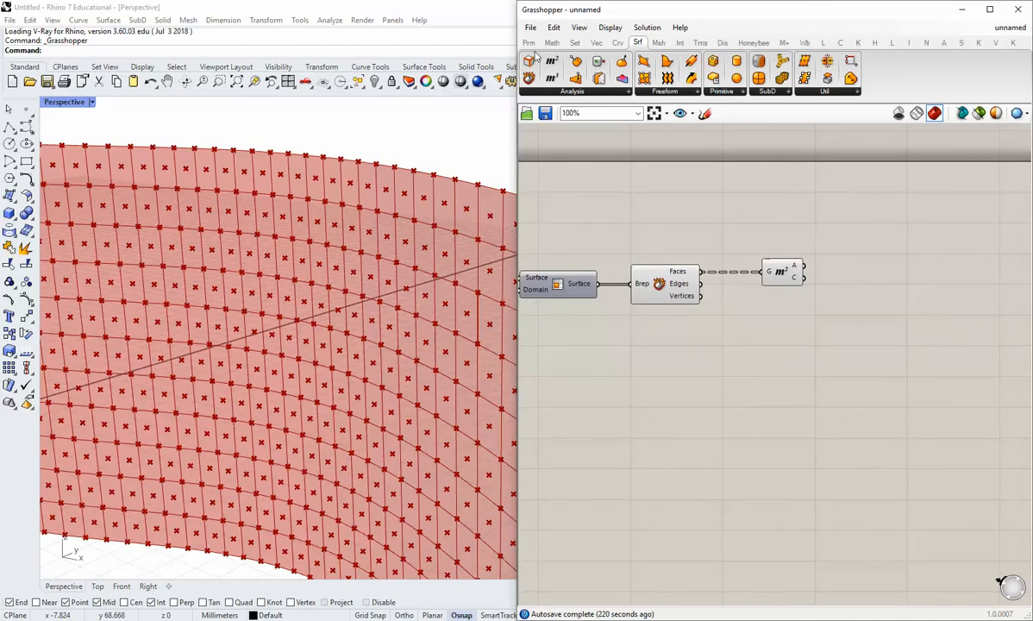
click(529, 42)
drag(529, 60, 746, 326)
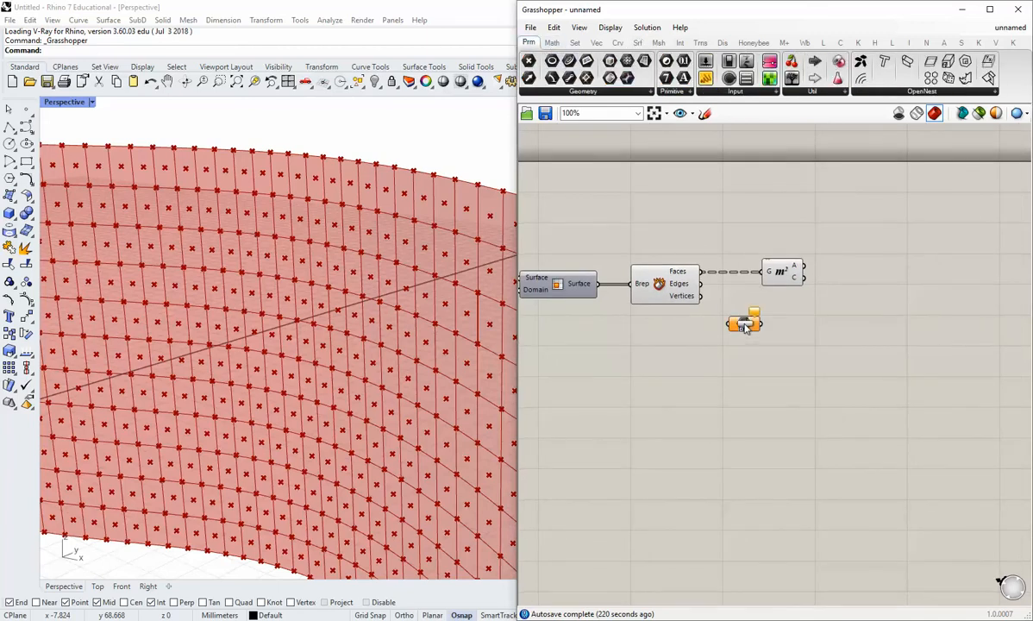
drag(703, 285, 769, 321)
click(727, 351)
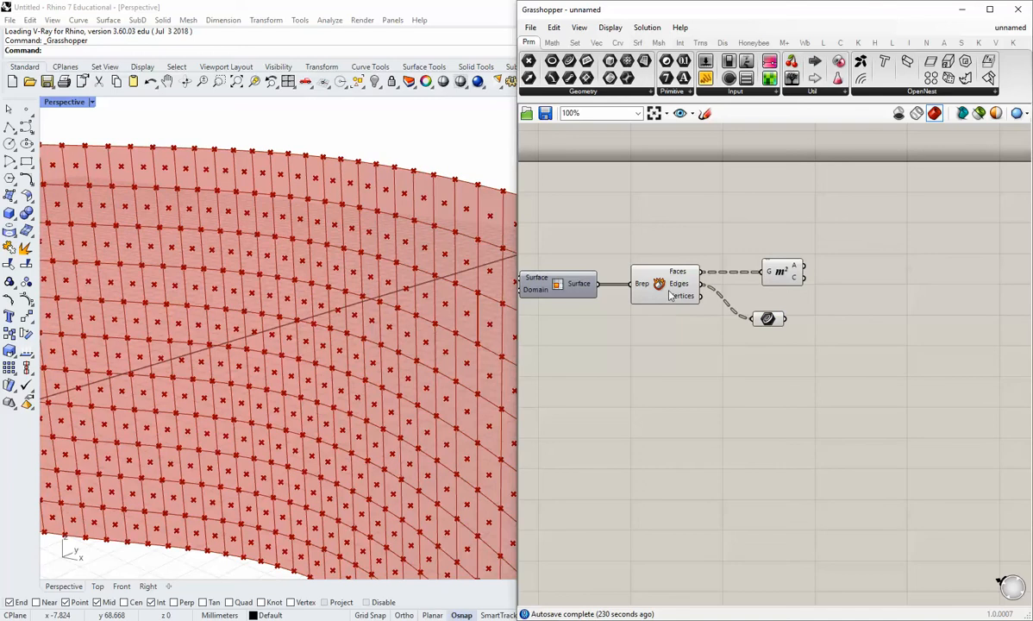
right_click(669, 296)
click(694, 309)
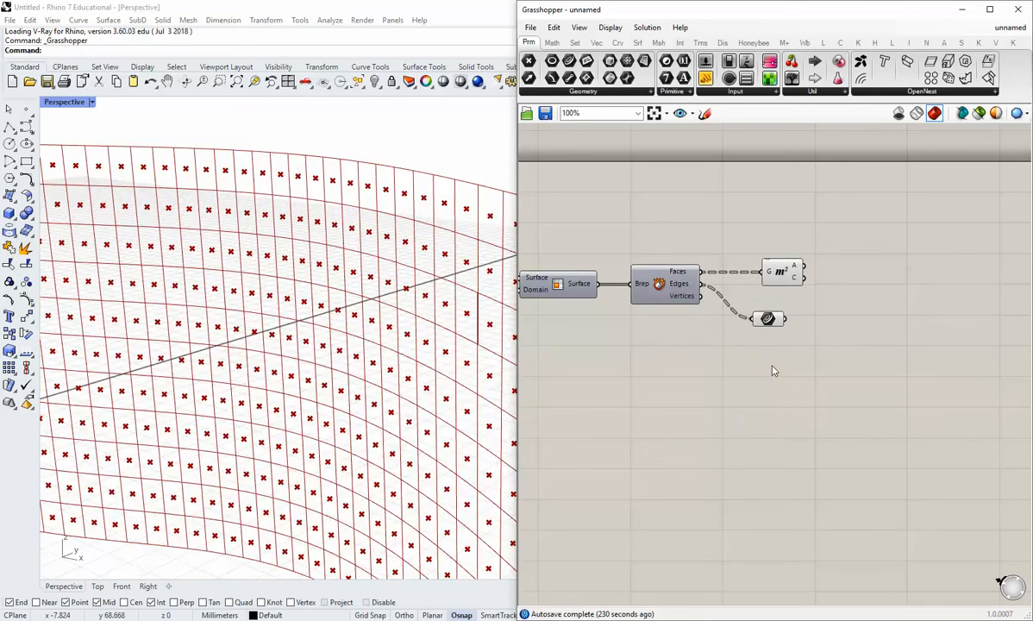
Reposition the Curve parameter closer to Deconstruct Brep, just beneath the Area component's level.
right_drag(772, 366, 725, 385)
drag(722, 339, 700, 259)
click(732, 336)
click(794, 375)
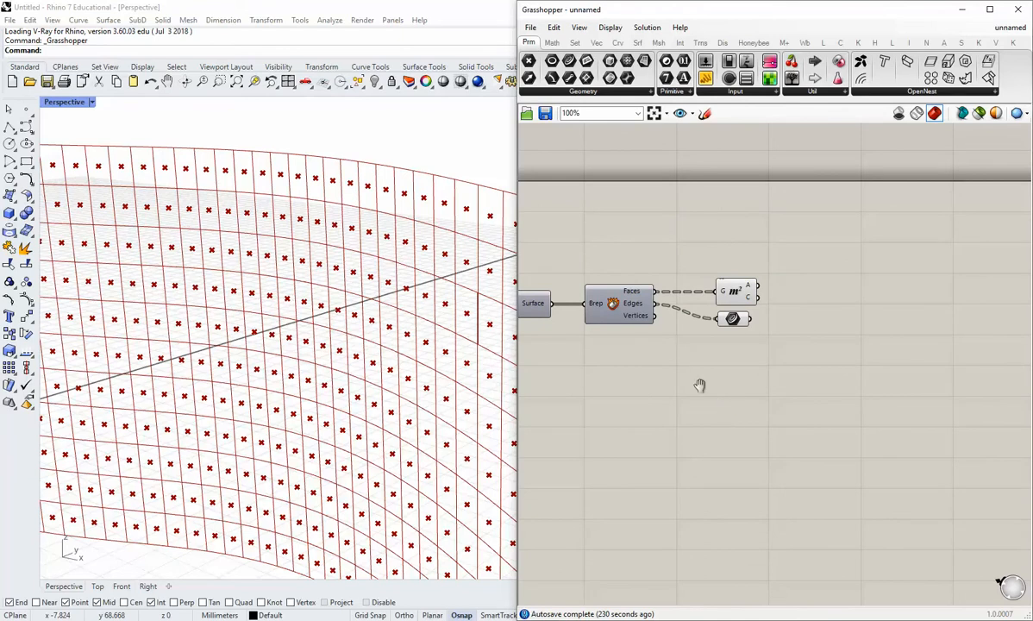
right_drag(701, 386, 675, 370)
drag(707, 303, 676, 303)
click(678, 328)
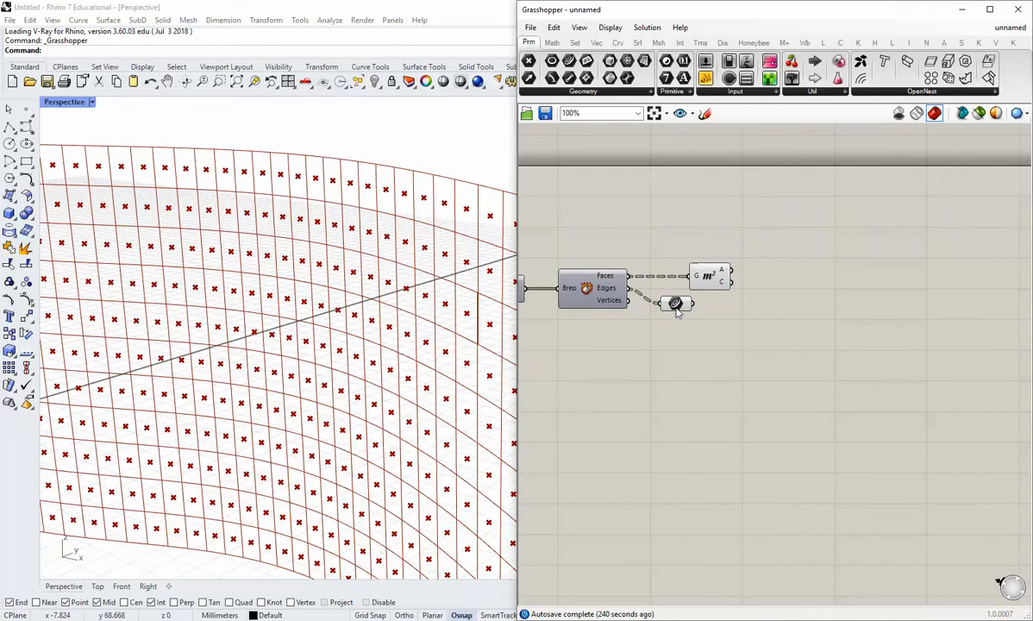
Add a Curve Middle component and feed it the edges from the Curve parameter.
click(620, 44)
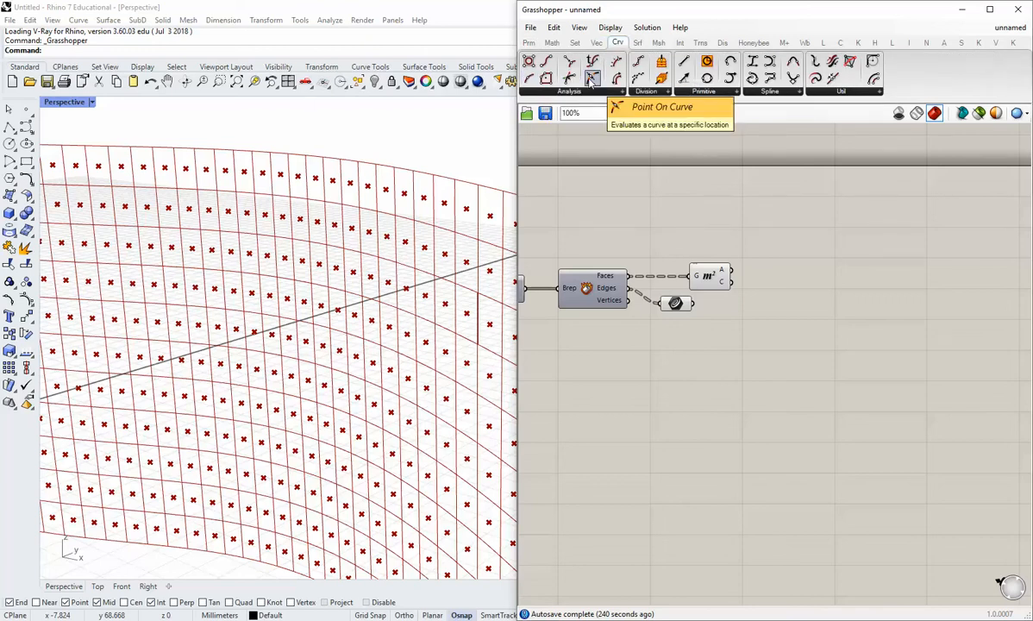
drag(591, 80, 786, 302)
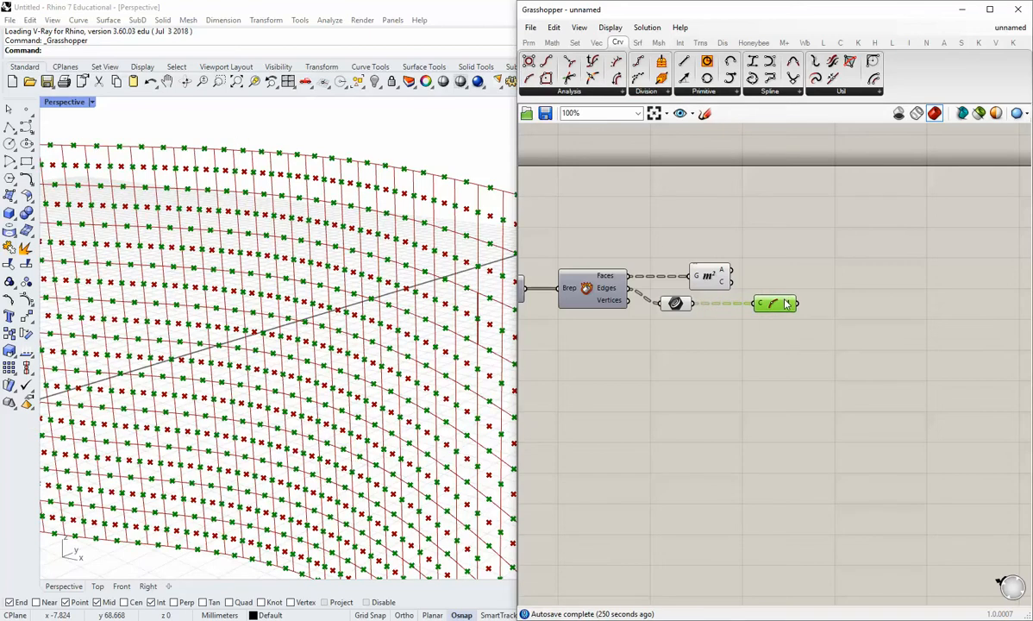
click(773, 331)
right_drag(773, 330, 726, 330)
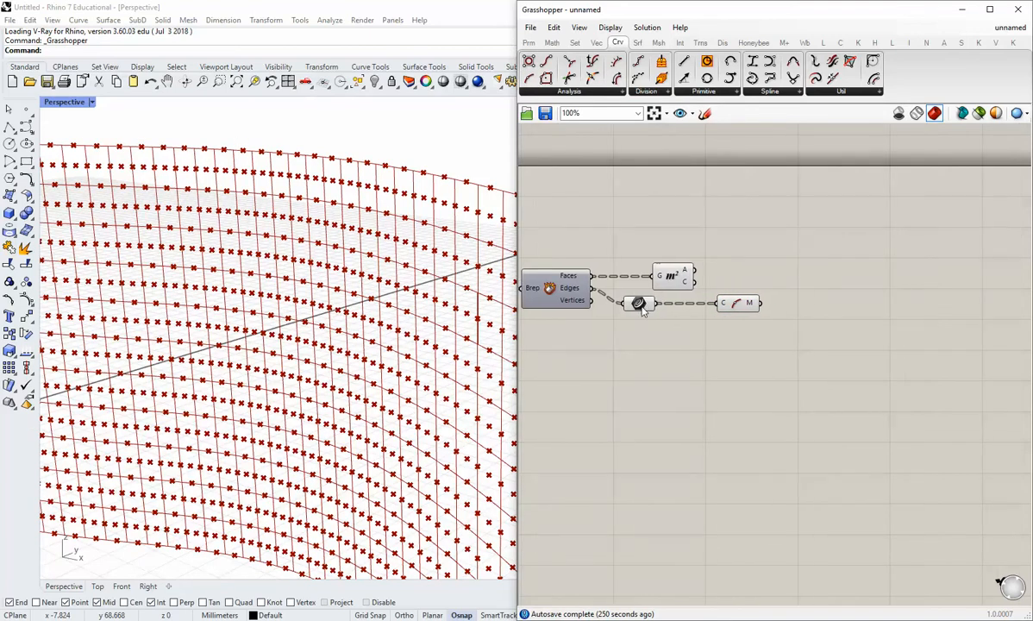
Align the Area and Curve Middle components with each other along their right edges on the canvas.
click(679, 275)
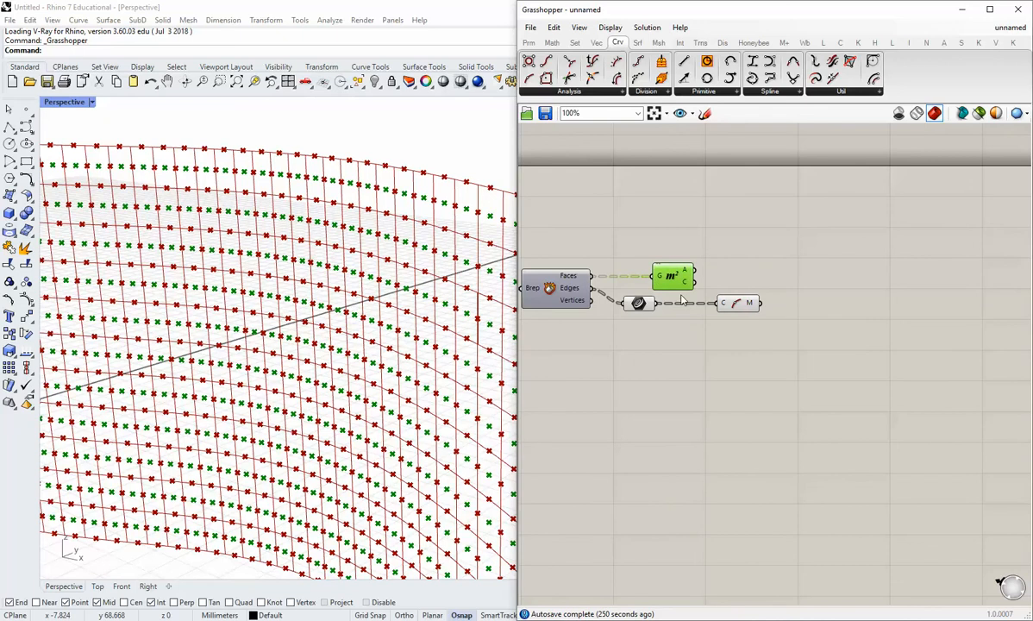
shift+click(736, 305)
click(733, 358)
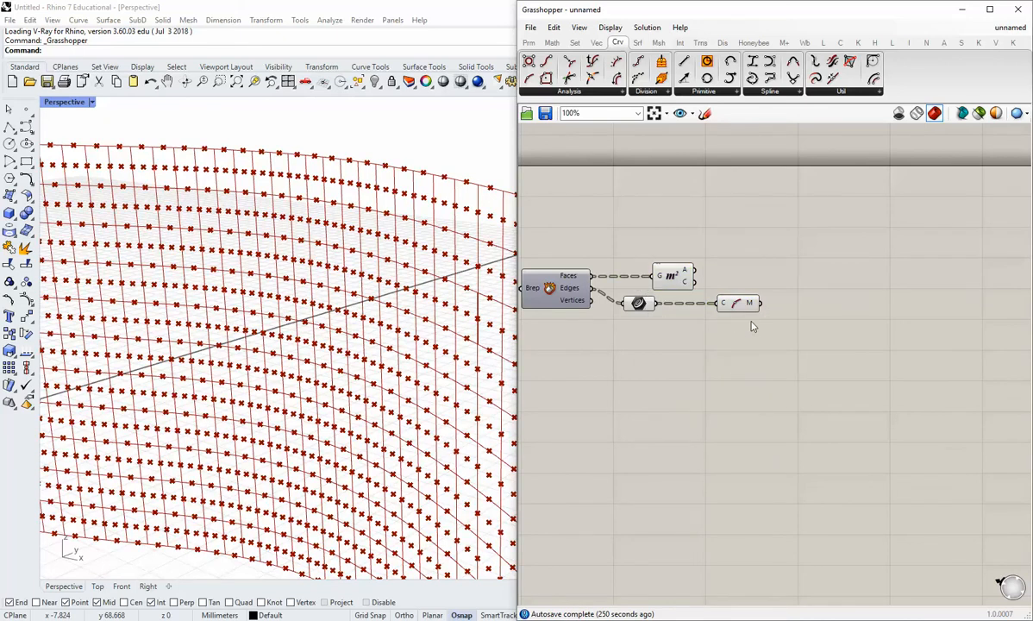
right_drag(750, 323, 676, 335)
drag(691, 347, 576, 266)
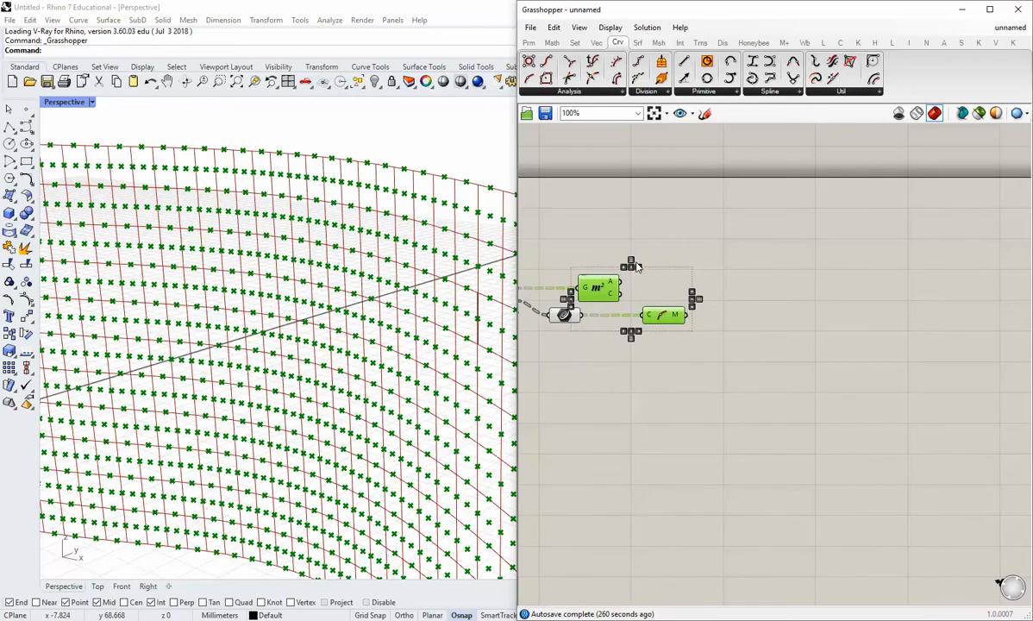
click(638, 266)
click(690, 243)
right_drag(683, 352, 685, 321)
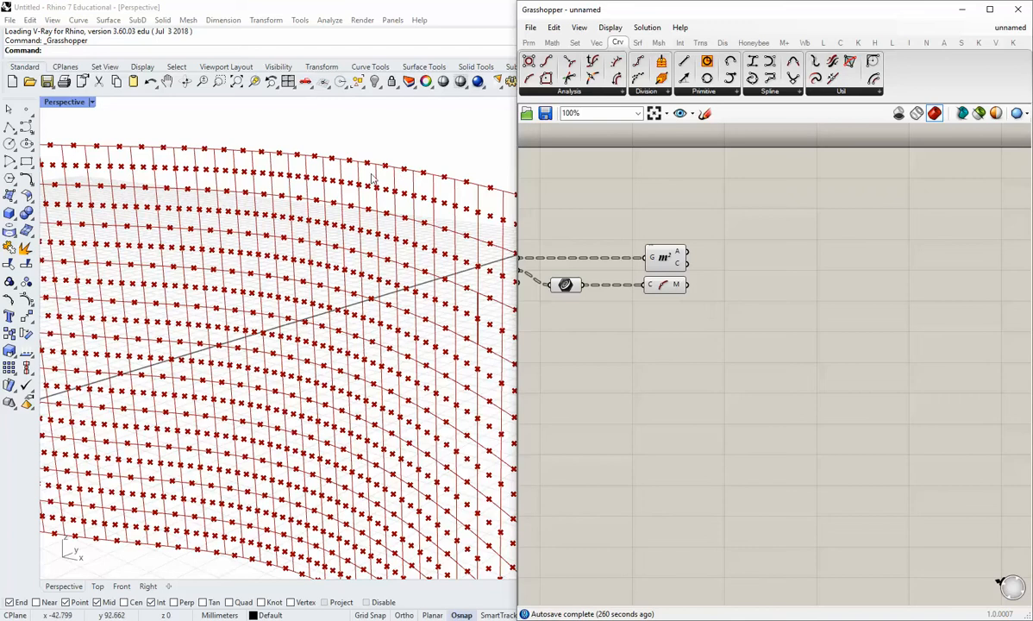
Examine the panel centre points and edge midpoints on the surface grid up close.
right_drag(382, 239, 339, 199)
scroll(338, 191, up, 3)
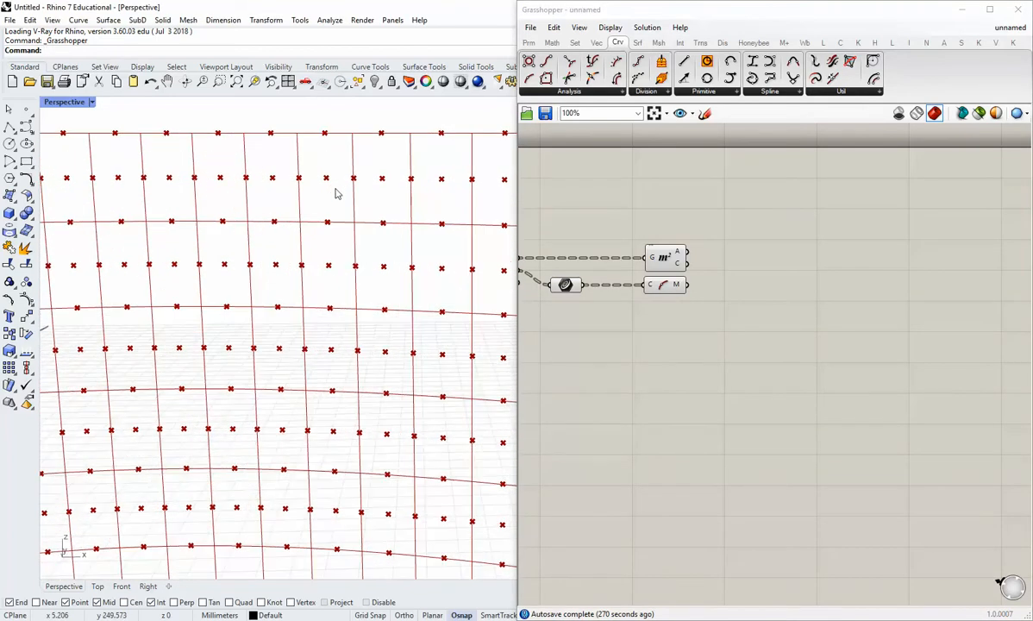
scroll(325, 142, up, 2)
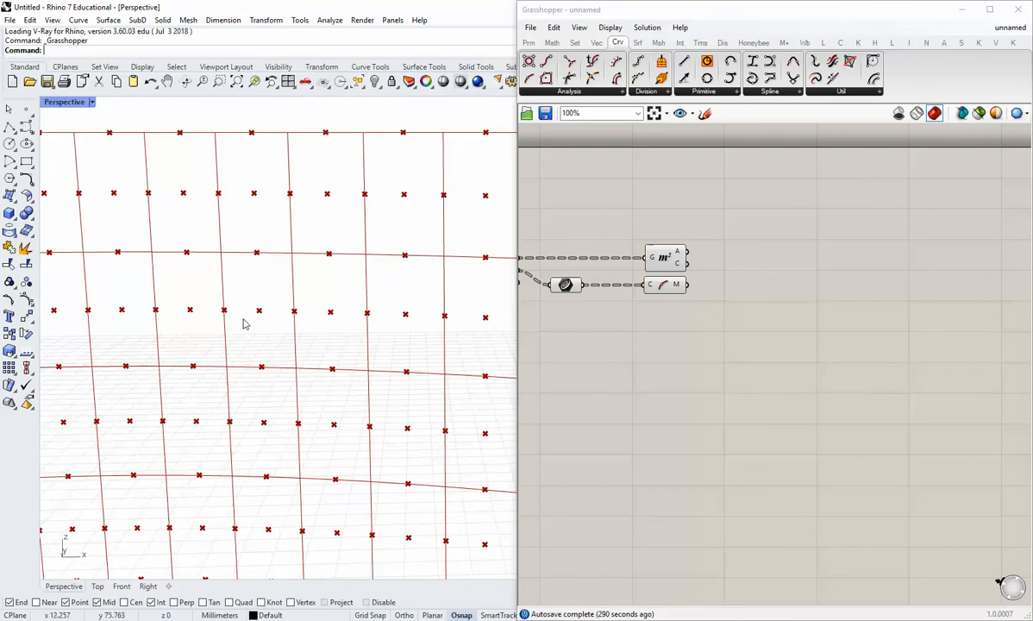
mouse_move(343, 341)
right_down()
mouse_move(323, 350)
mouse_move(336, 341)
right_up()
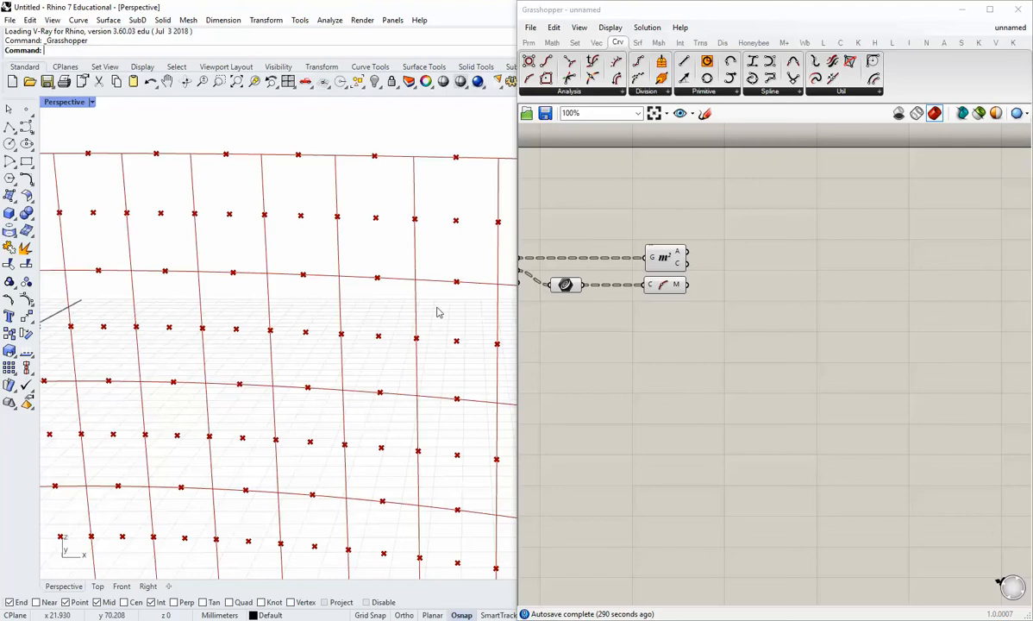
Add a Distance component measuring from the Area centroids (A) to the Curve Middle points (B), placed beside those two components.
right_drag(716, 388, 702, 362)
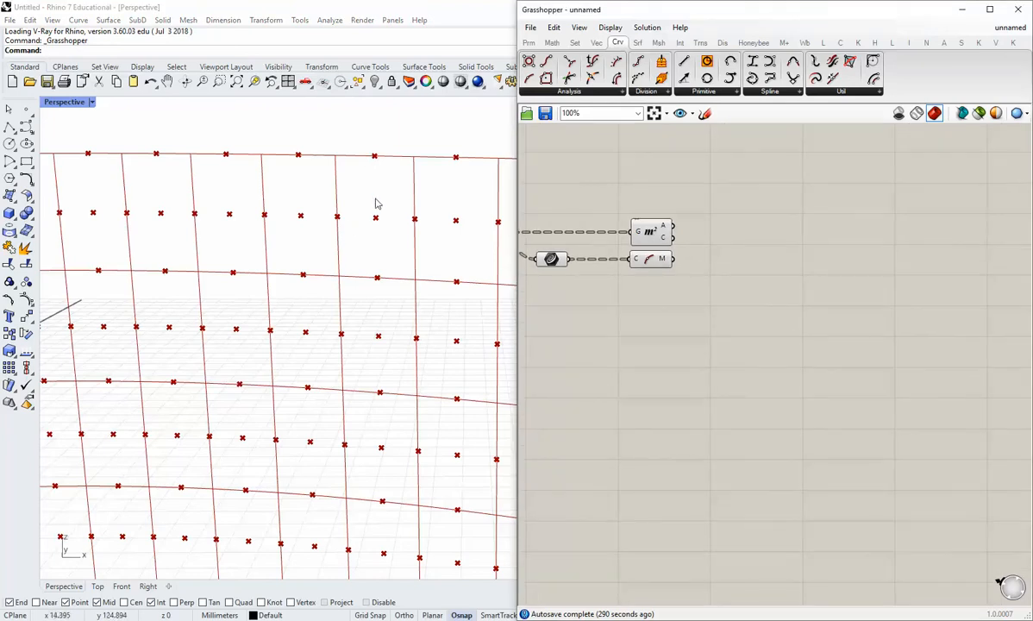
click(597, 43)
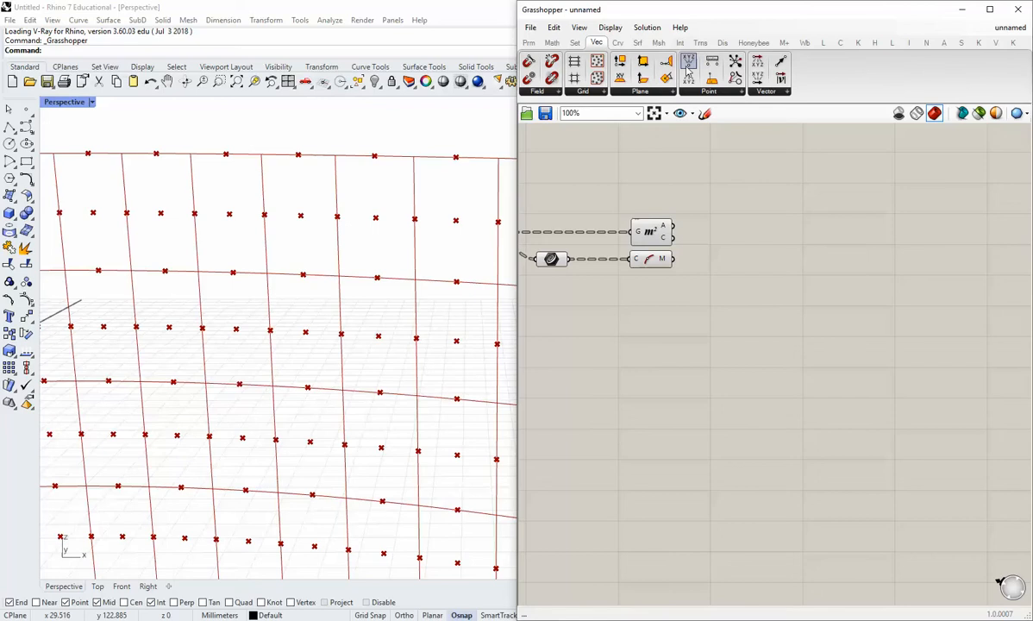
drag(712, 62, 776, 226)
right_drag(779, 259, 737, 277)
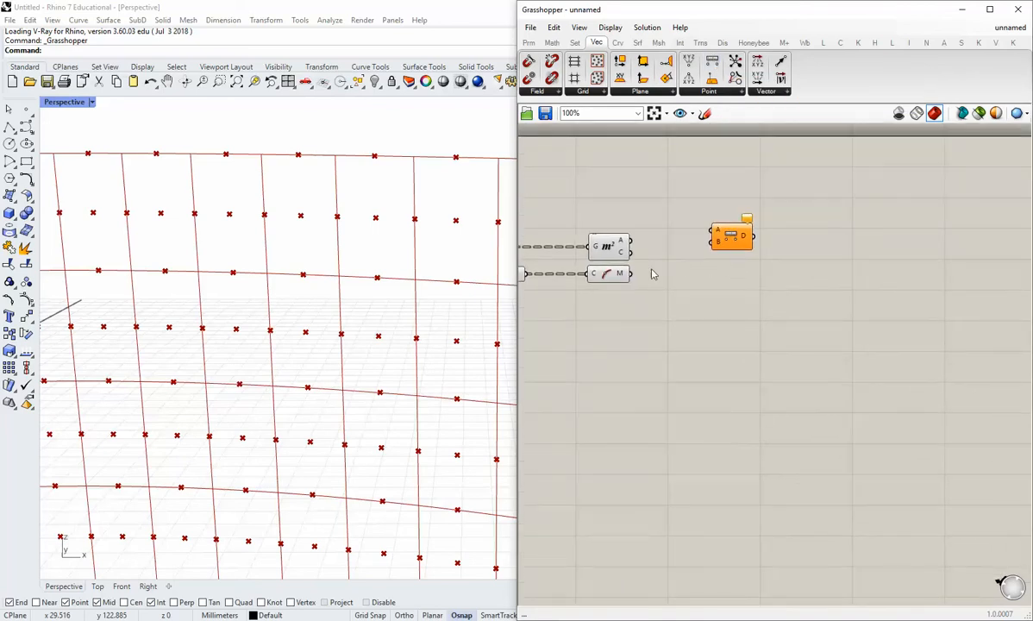
drag(631, 252, 747, 263)
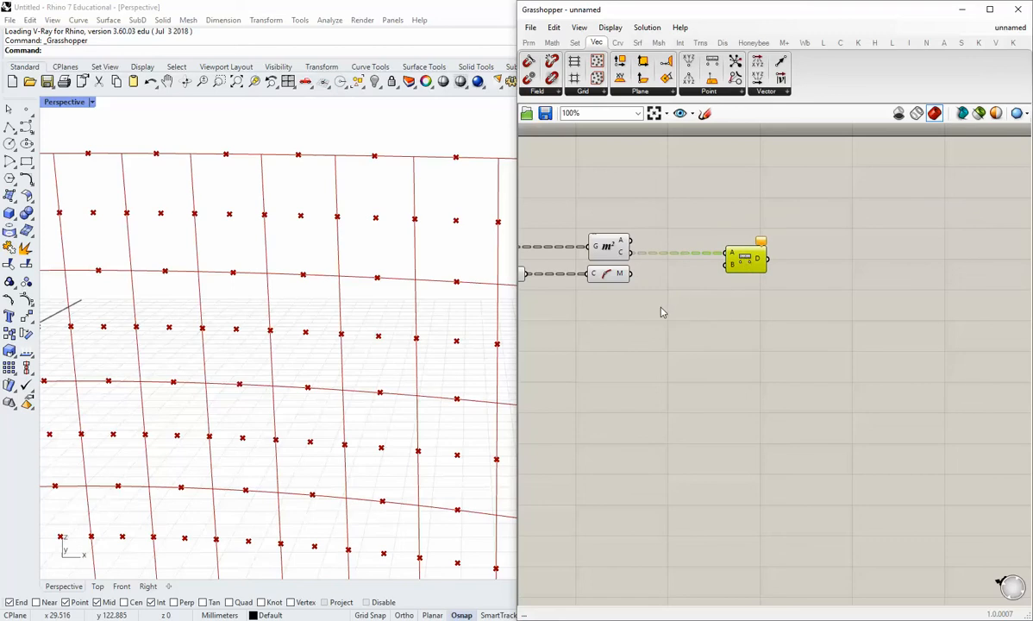
drag(631, 274, 697, 262)
click(635, 286)
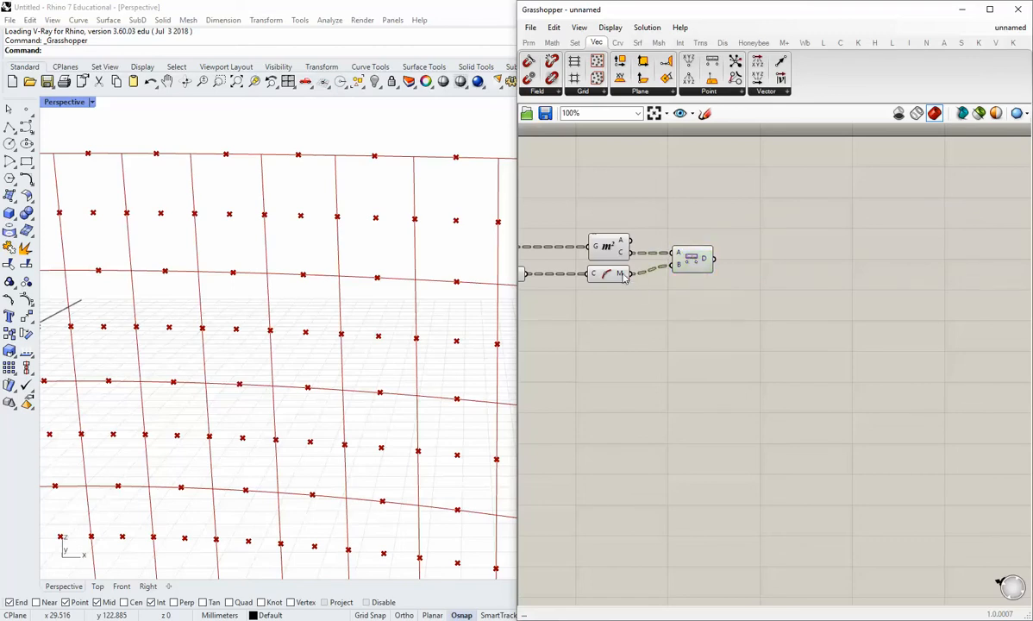
mouse_move(622, 274)
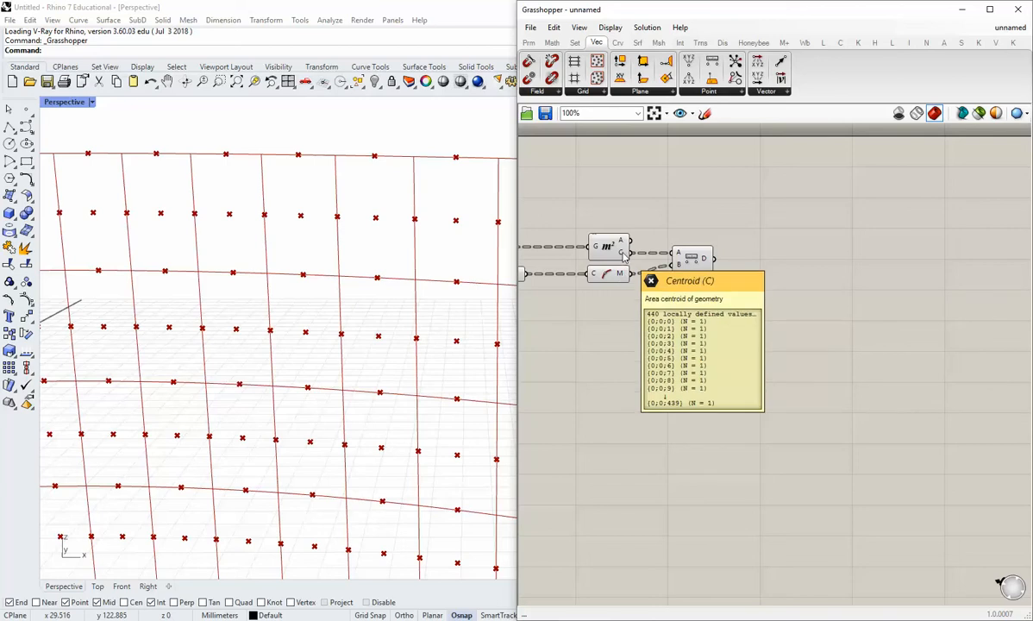
mouse_move(705, 263)
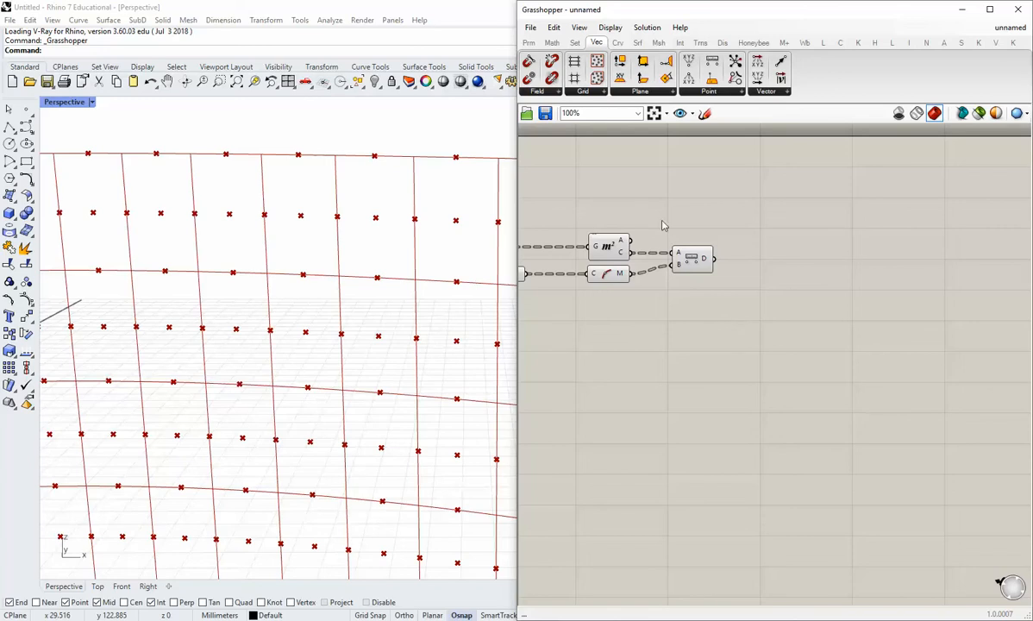
Add a Vector 2Pt component and position it just beneath the Distance component.
drag(735, 61, 696, 369)
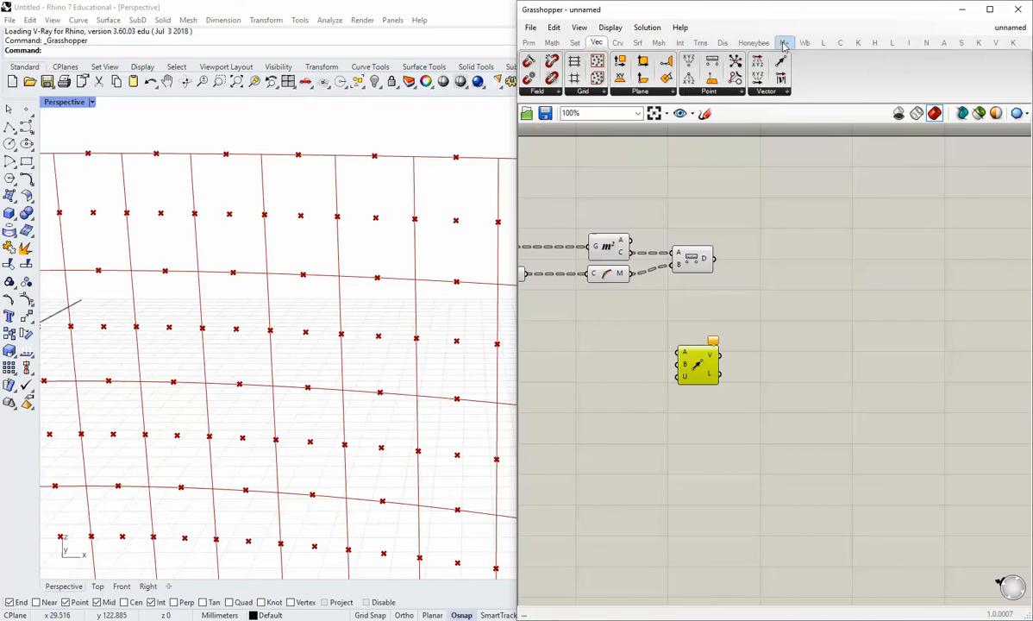
drag(695, 342, 709, 330)
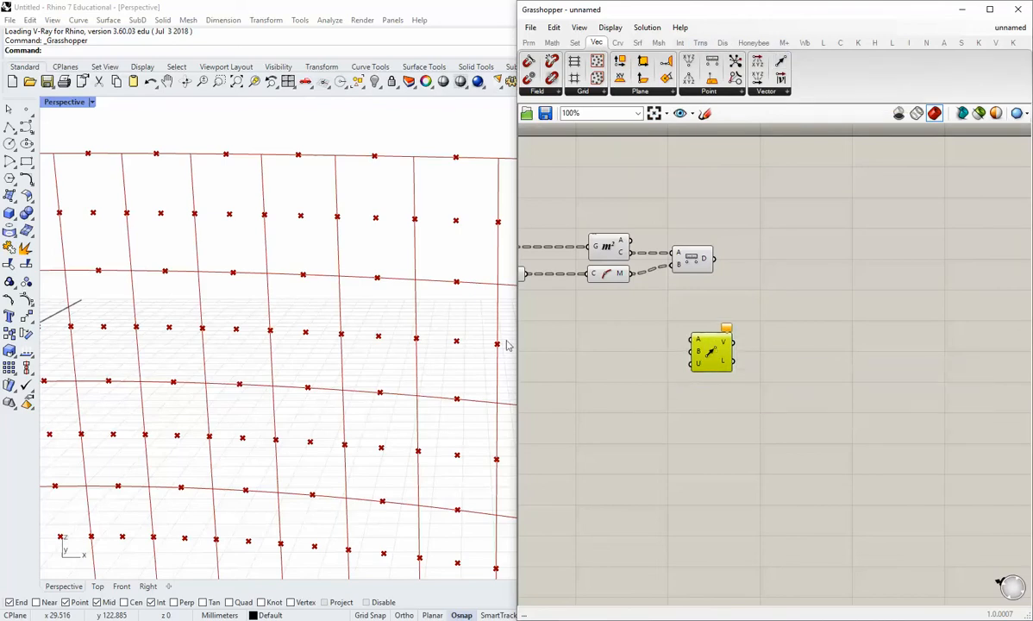
scroll(360, 296, down, 8)
right_drag(351, 355, 353, 310)
scroll(353, 311, up, 5)
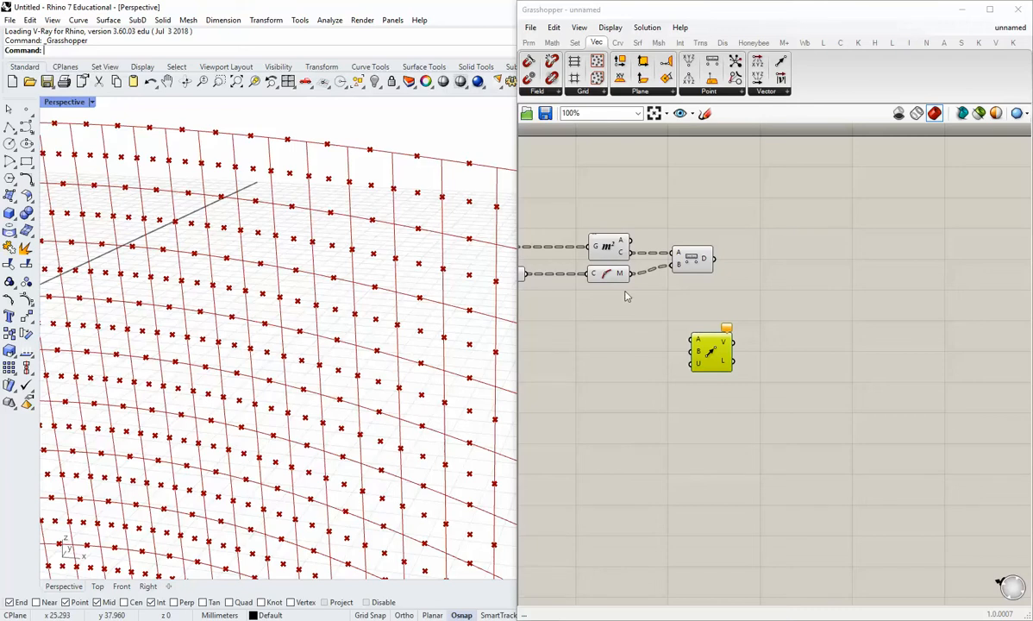
drag(709, 353, 696, 334)
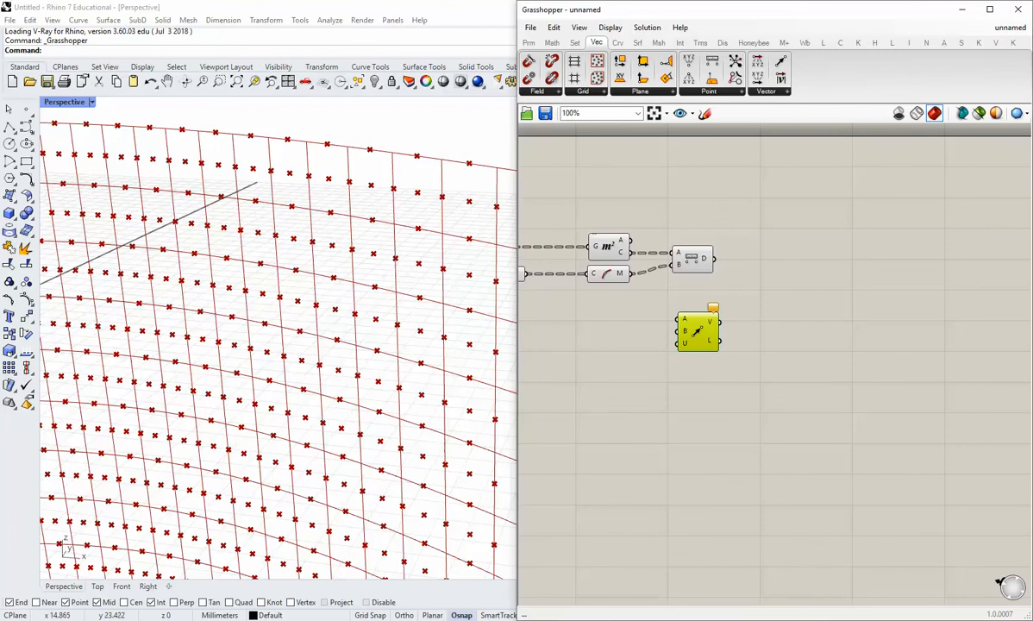
click(204, 388)
click(606, 312)
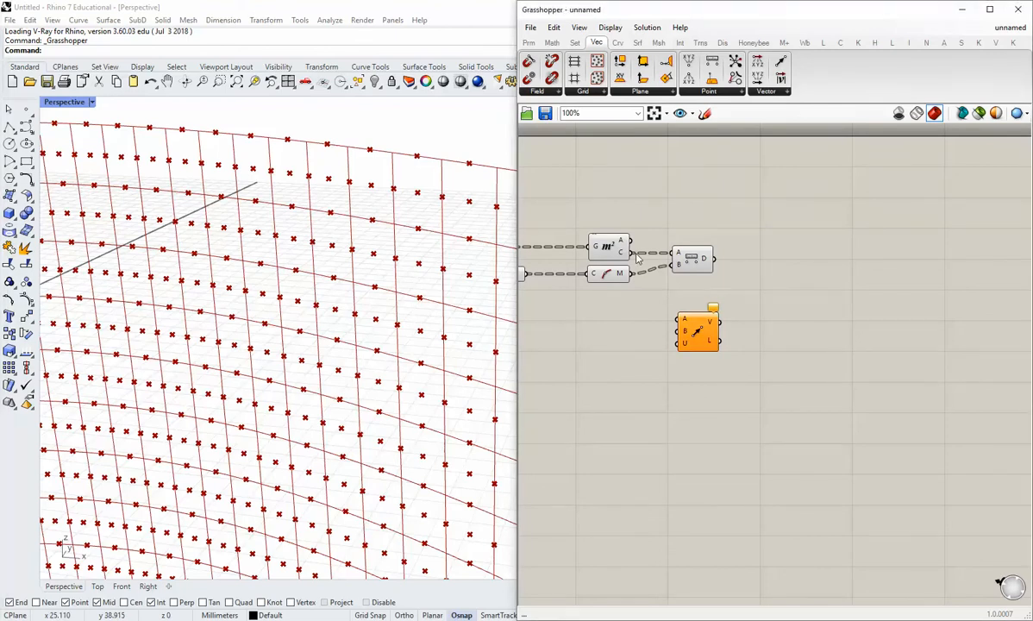
Wire the edge midpoints to Vector 2Pt's A input and the centroids to B, and align it with Distance.
drag(633, 253, 701, 326)
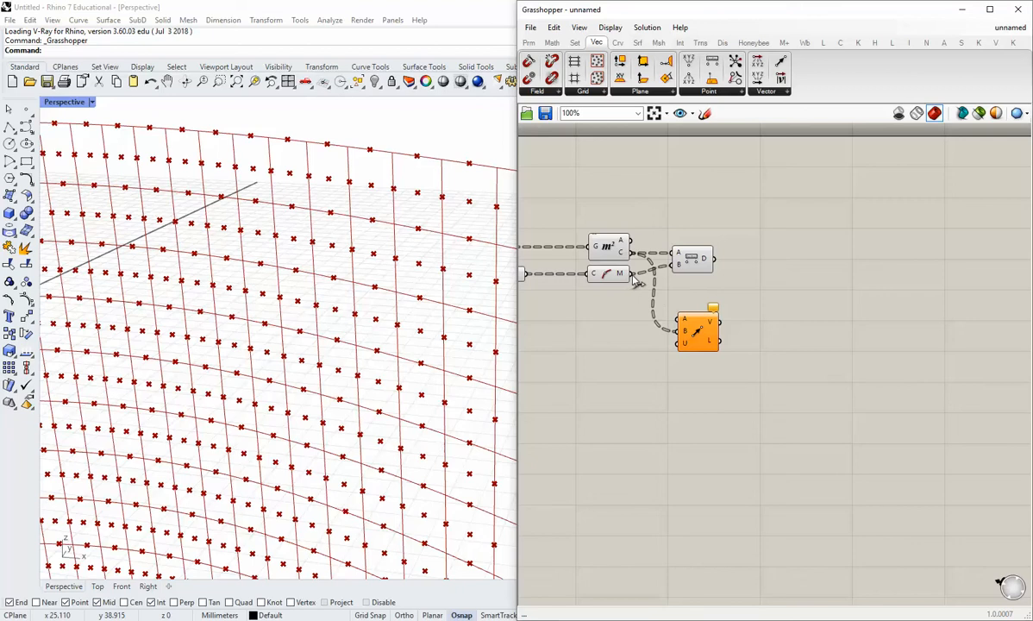
drag(632, 274, 678, 320)
drag(712, 362, 693, 240)
click(700, 239)
click(755, 368)
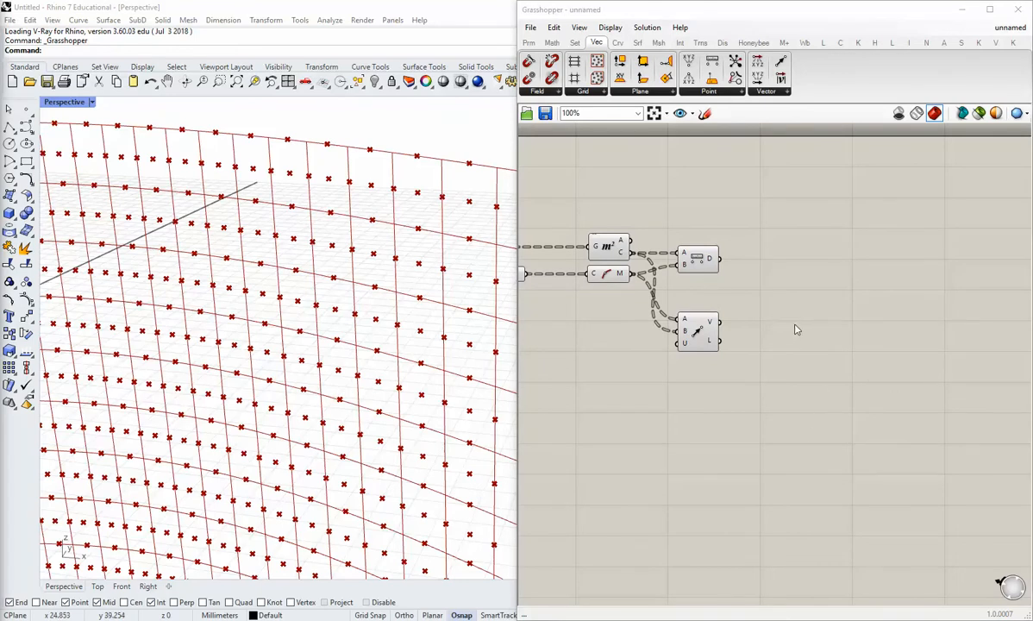
Switch to the Miro board to examine the star pattern reference drawing, and return to Grasshopper.
right_drag(797, 329, 775, 320)
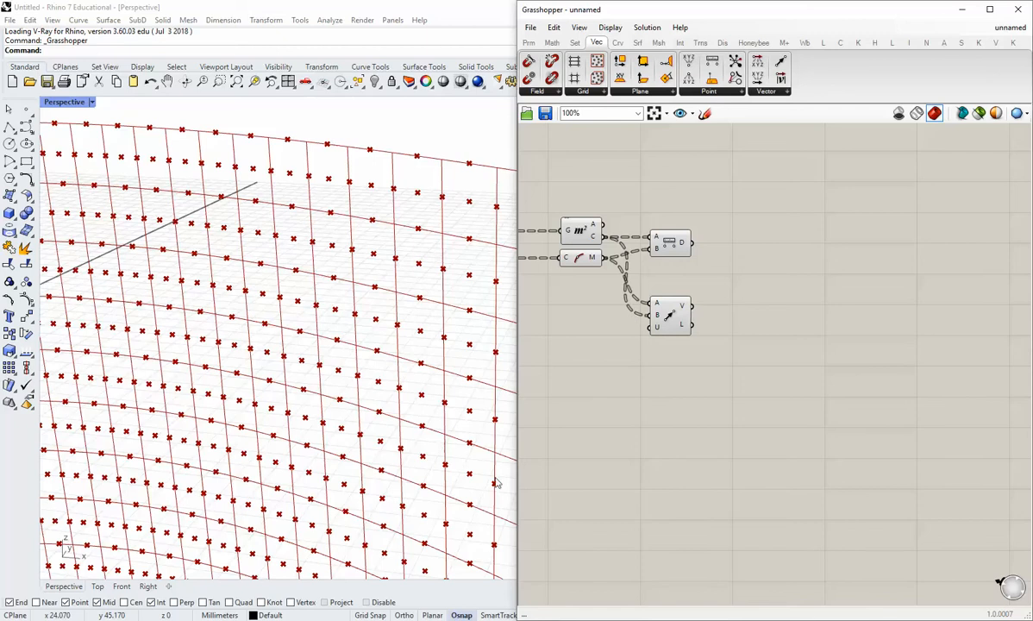
click(358, 619)
drag(217, 340, 380, 344)
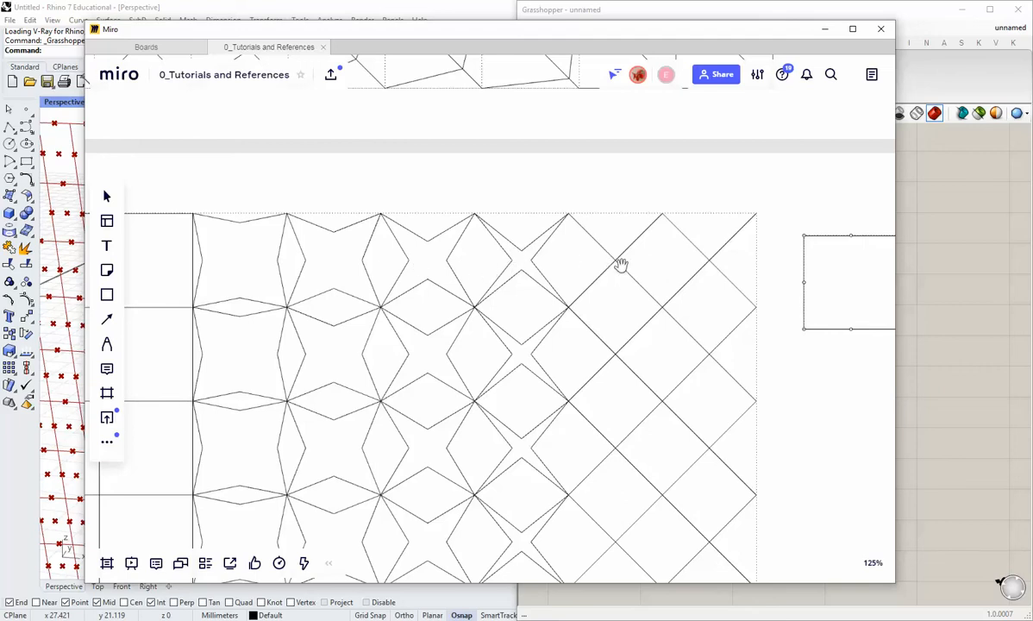
click(825, 28)
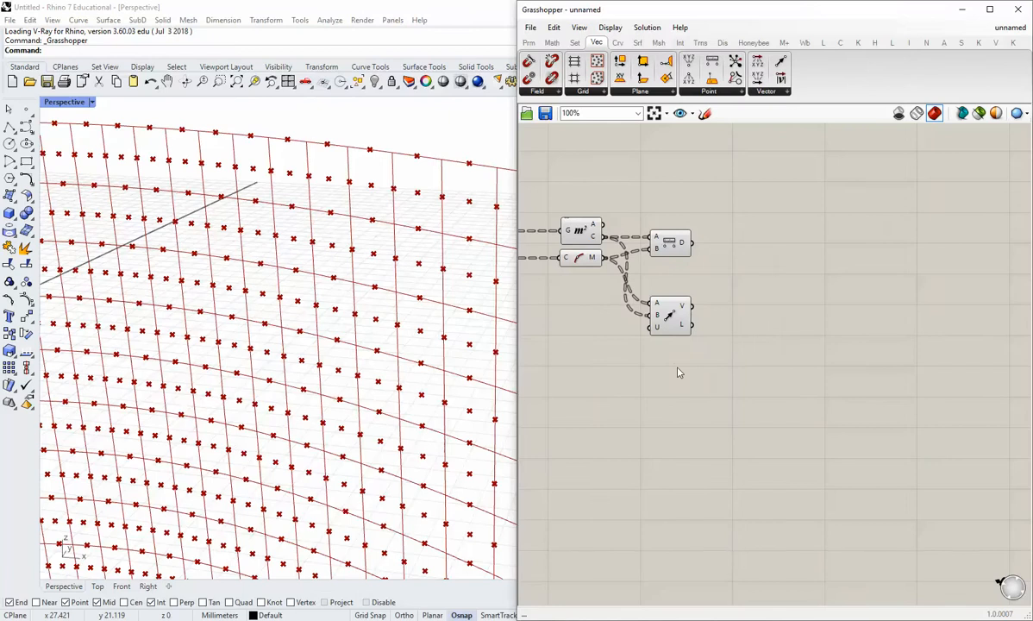
Add an Amplitude component and feed its vector input from the Vector 2Pt vector output.
click(767, 91)
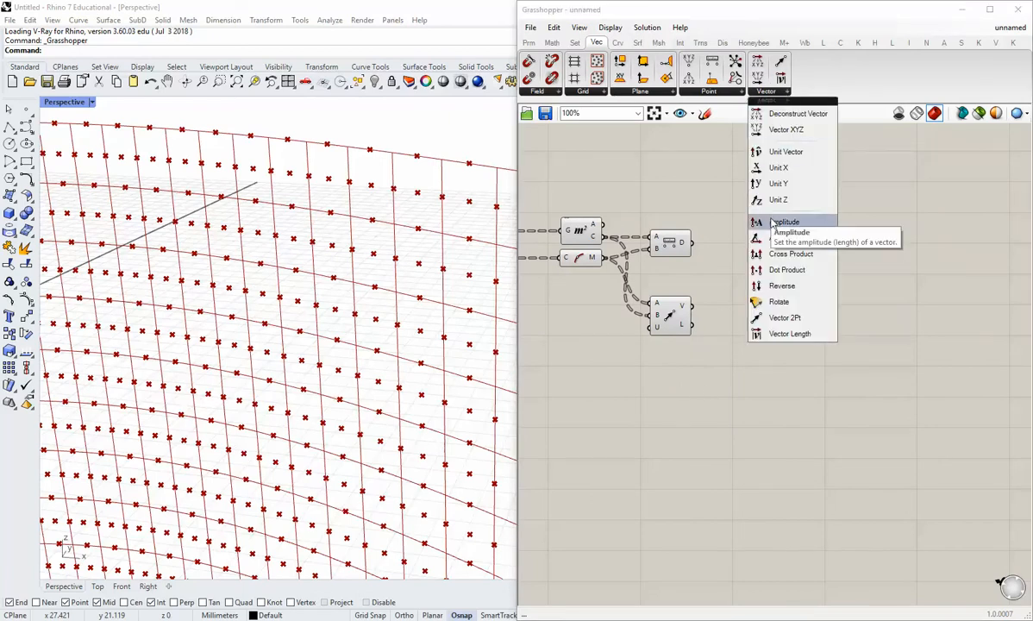
drag(776, 221, 789, 354)
right_drag(733, 341, 722, 343)
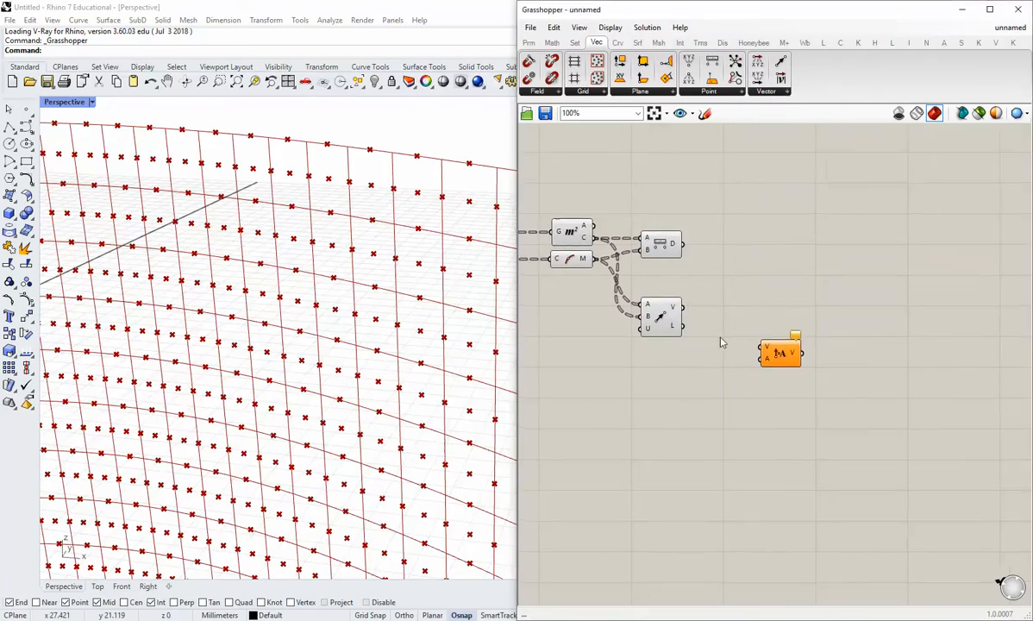
drag(684, 308, 769, 377)
click(705, 431)
right_drag(702, 442, 686, 432)
drag(738, 377, 758, 392)
click(679, 361)
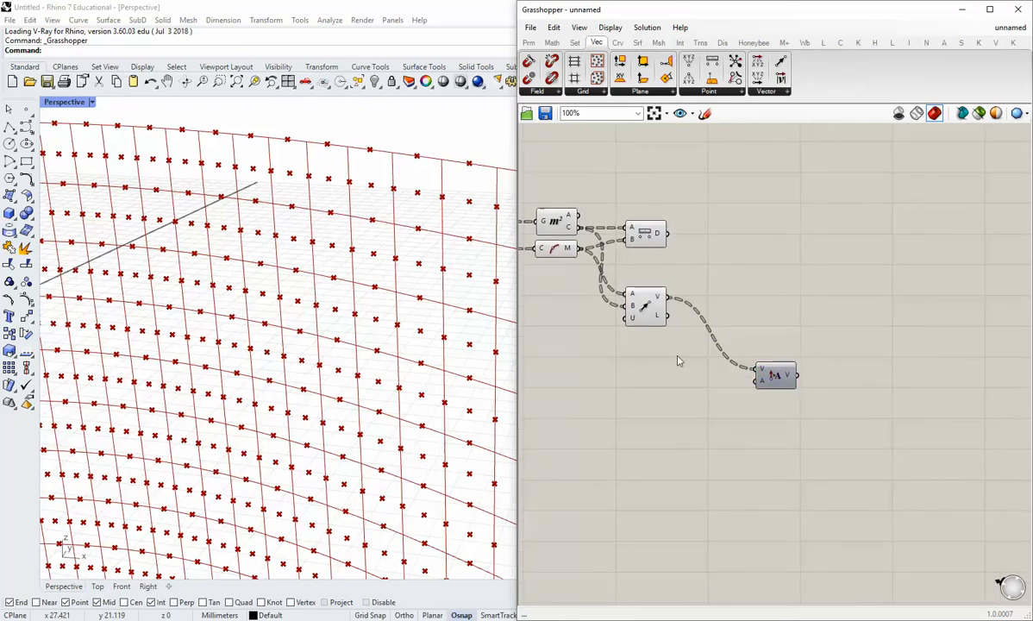
Move the Amplitude component above the Distance component's level to clear the space beside it.
right_drag(681, 392, 796, 393)
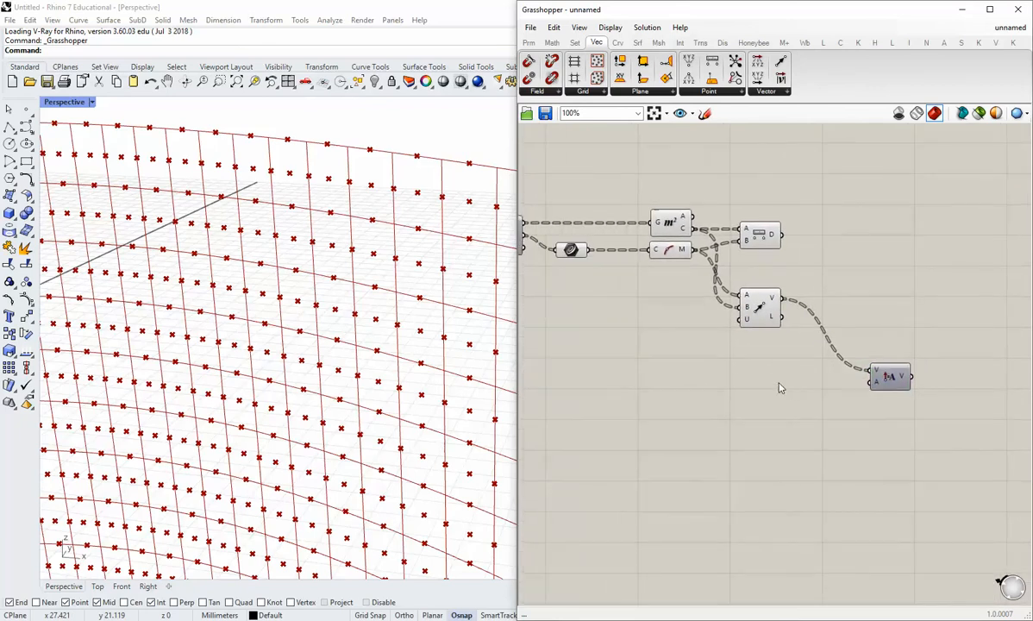
click(760, 235)
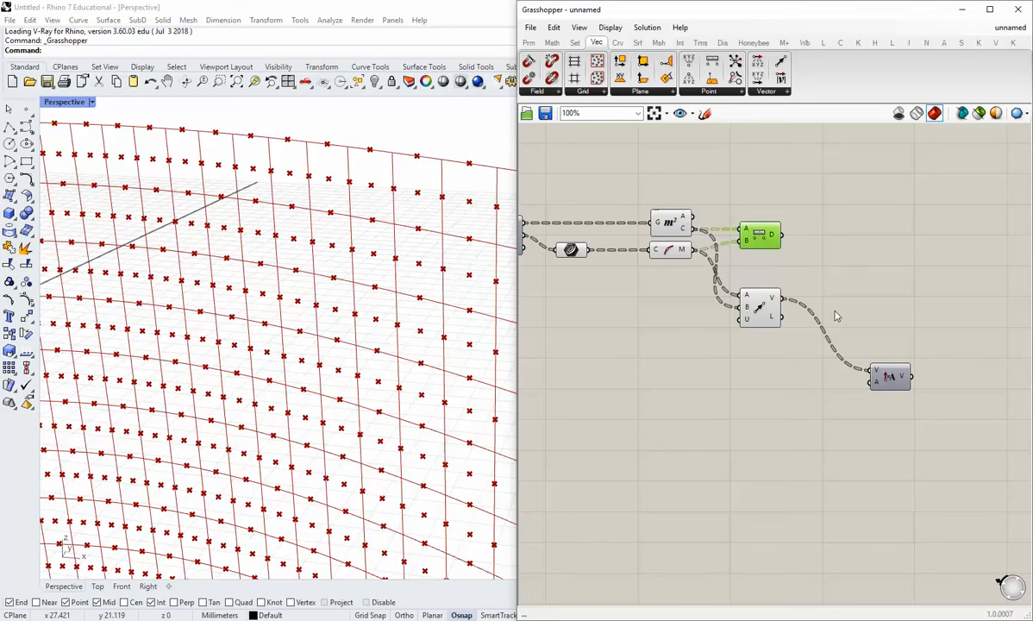
right_drag(836, 315, 753, 356)
drag(806, 419, 829, 207)
click(819, 275)
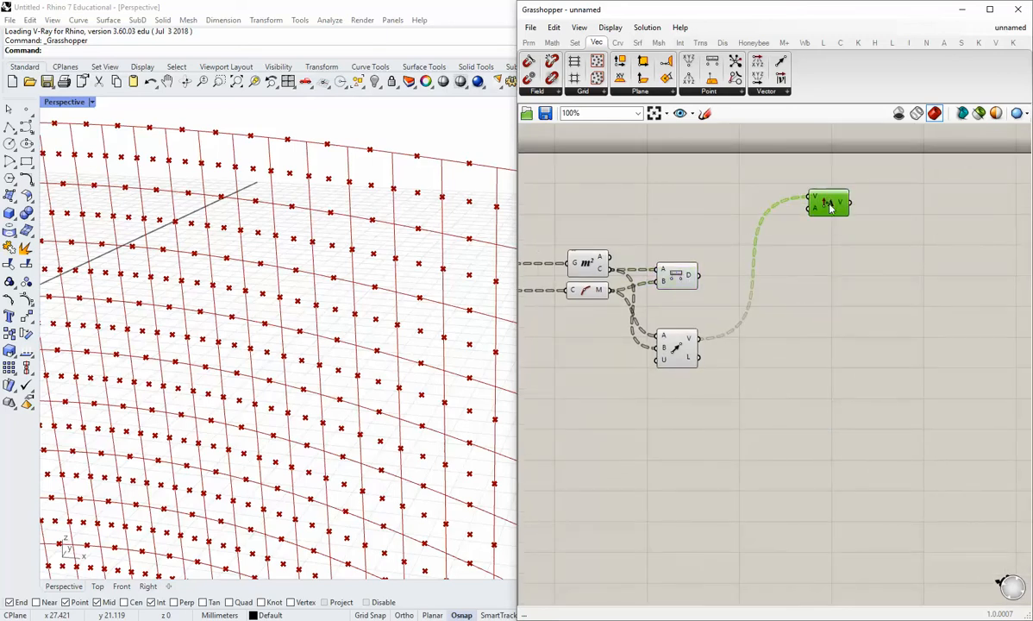
Add a Minimum component below Amplitude and connect the Distance output to its A input.
double_click(832, 271)
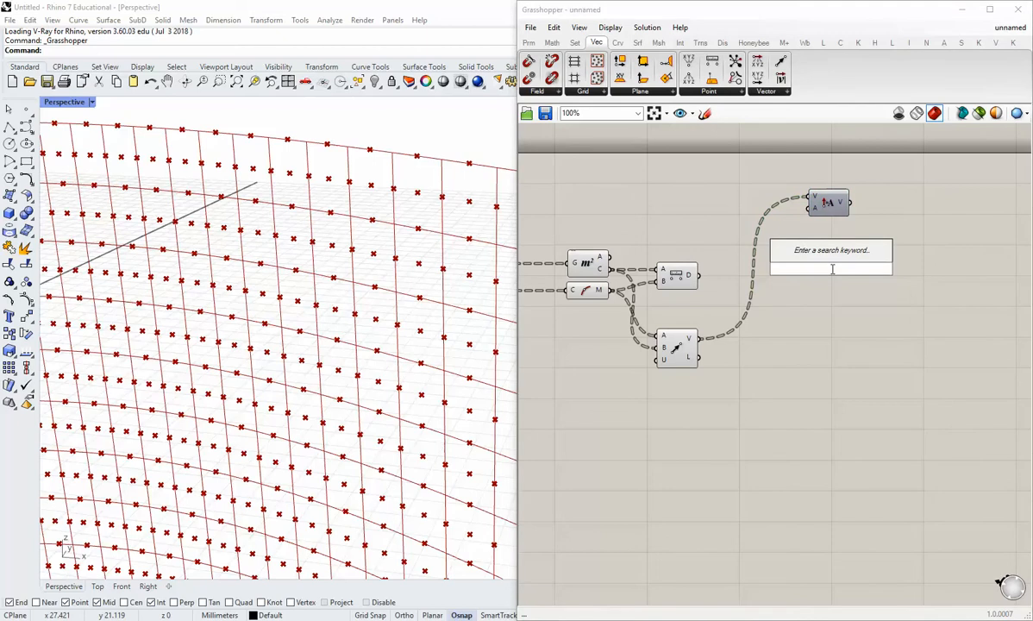
text(mi)
key(Escape)
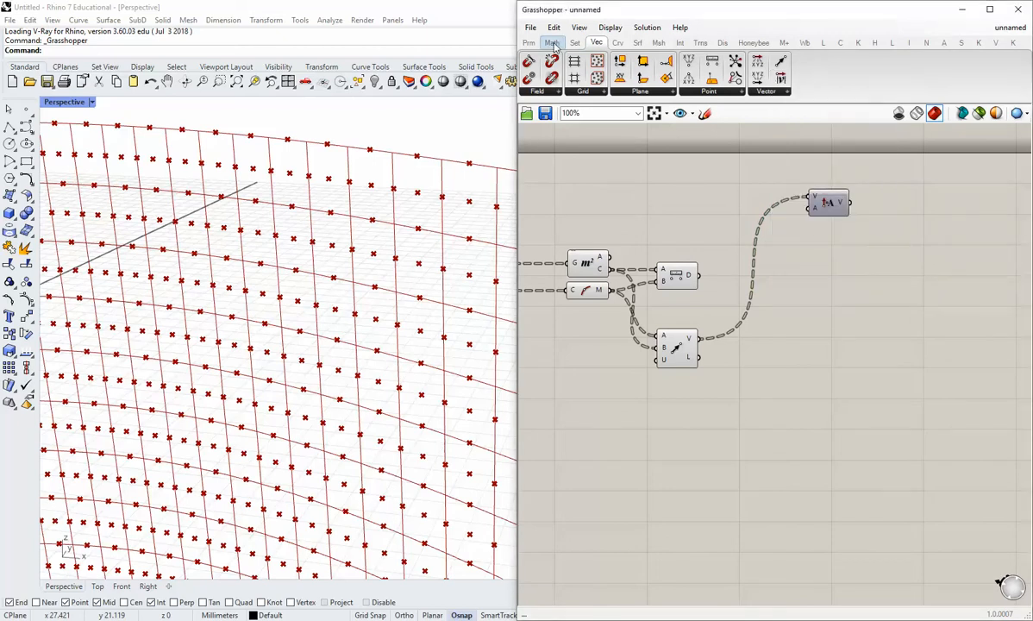
click(552, 43)
click(858, 91)
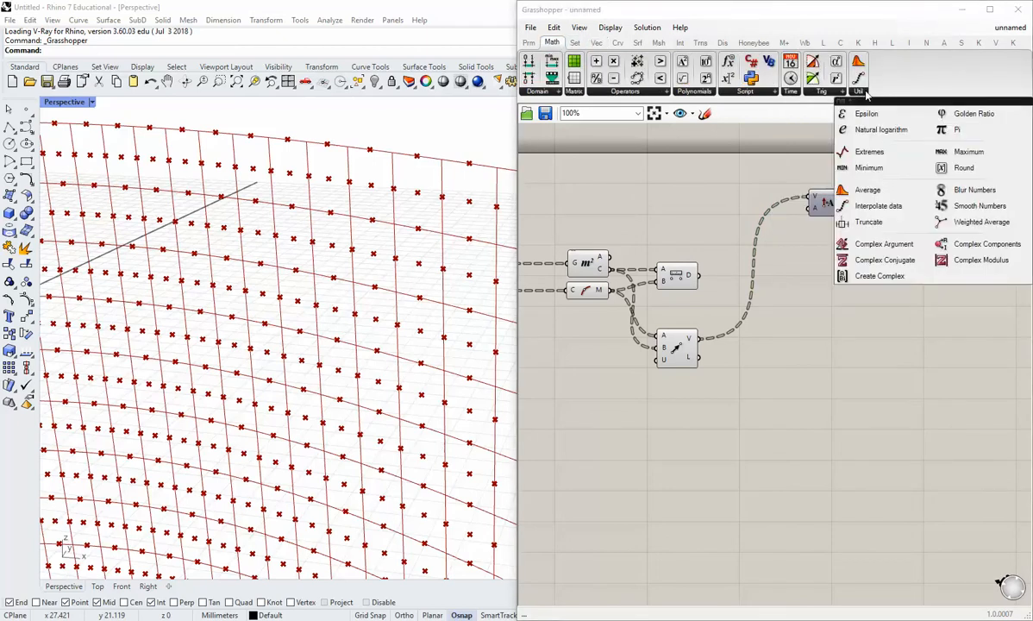
click(873, 167)
click(839, 270)
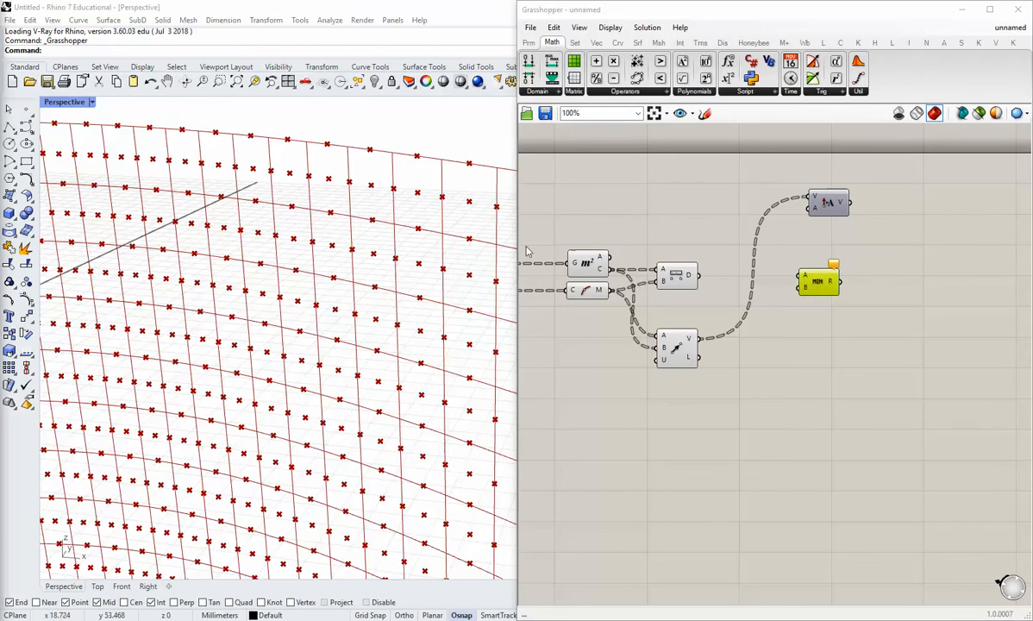
drag(698, 275, 804, 277)
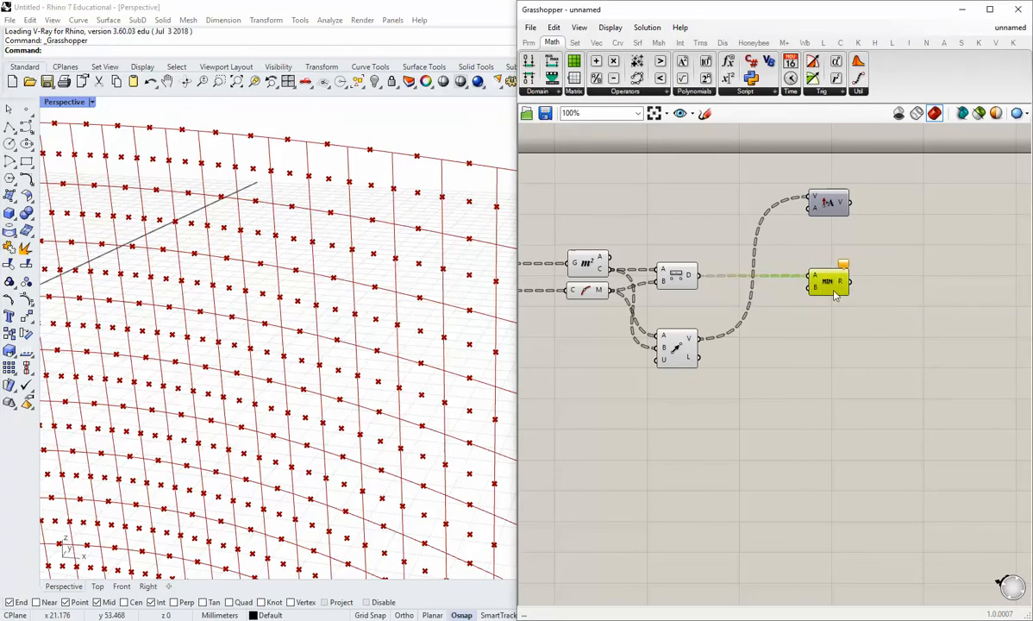
click(866, 286)
right_drag(867, 287, 788, 300)
drag(775, 336, 741, 206)
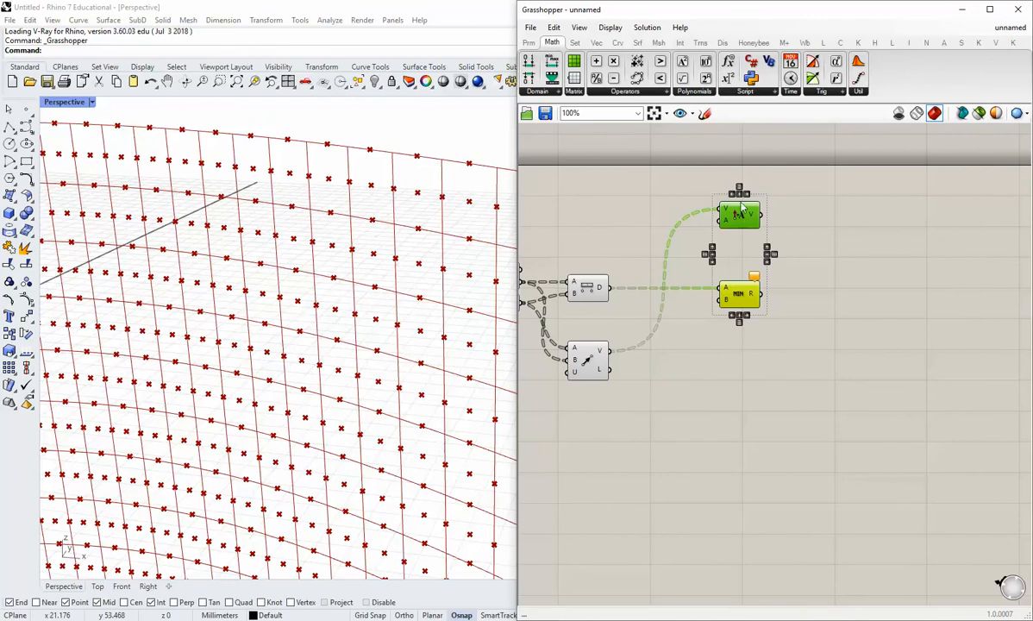
click(747, 344)
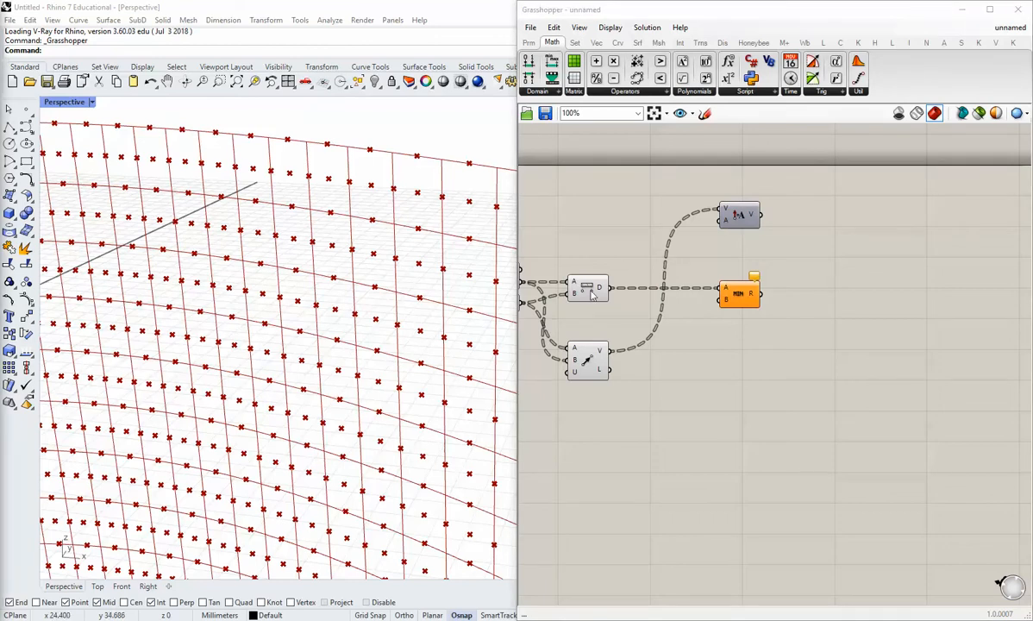
Connect a number slider at 0.000 to Minimum's B input, shift Minimum farther from Distance, and place the slider beneath it.
click(528, 42)
drag(669, 66, 720, 299)
drag(617, 439, 657, 382)
shift+drag(750, 302, 804, 302)
click(775, 394)
drag(735, 381, 716, 371)
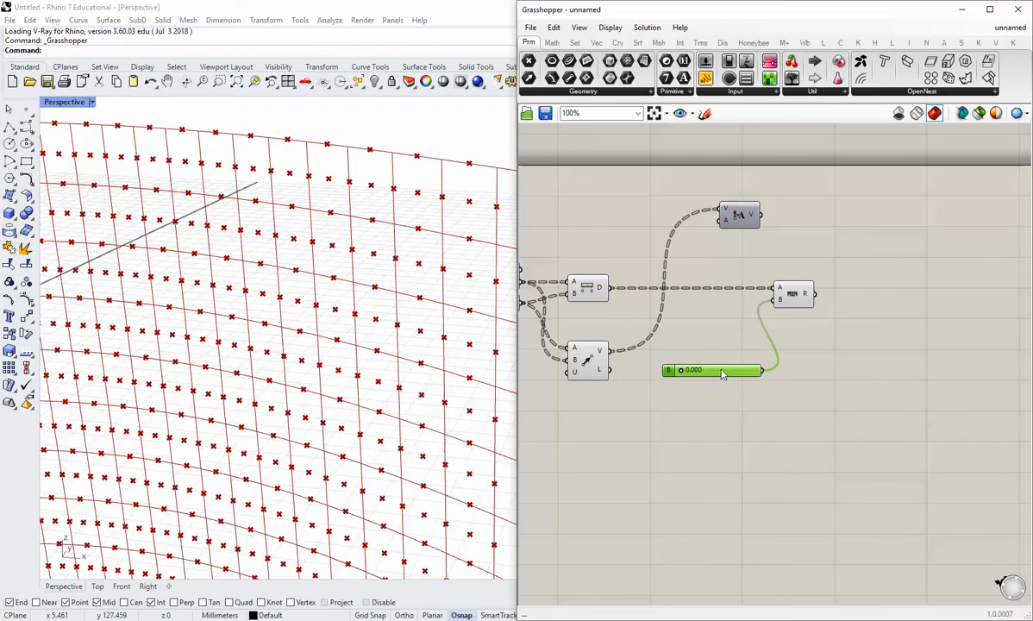
click(798, 373)
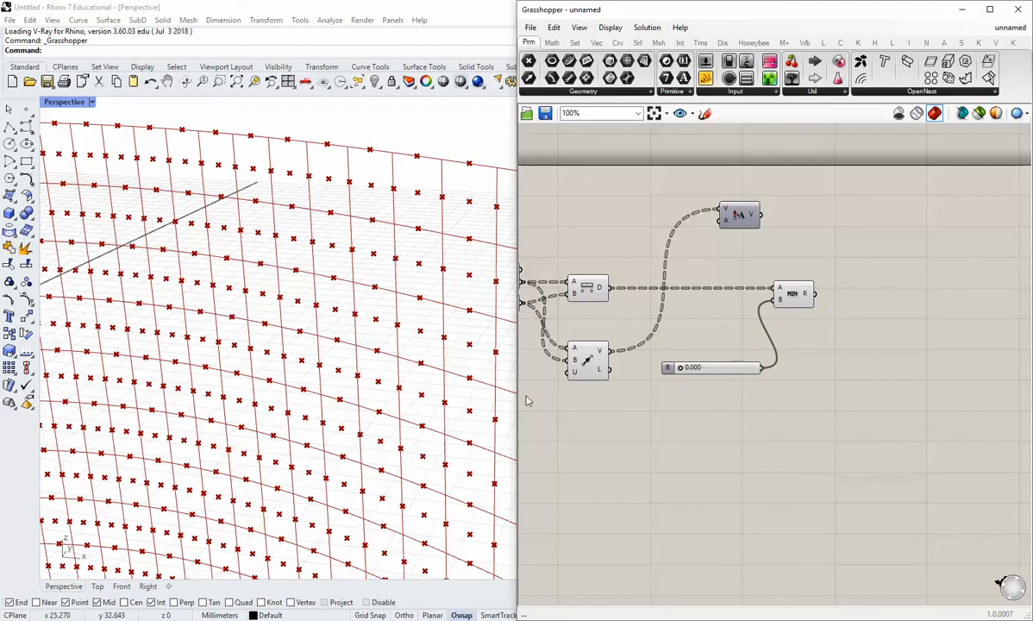
Connect the Minimum result to Amplitude's A input, leveling Amplitude with Vector 2Pt's output and placing the slider between Distance and Minimum.
right_drag(705, 328, 681, 382)
drag(726, 283, 906, 414)
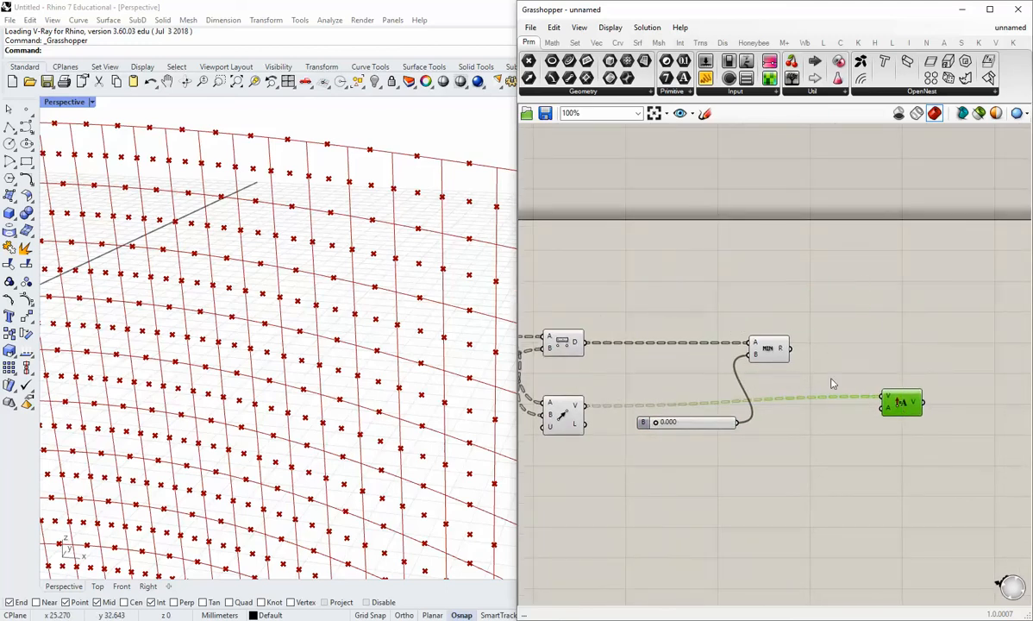
drag(792, 348, 883, 400)
drag(690, 421, 658, 362)
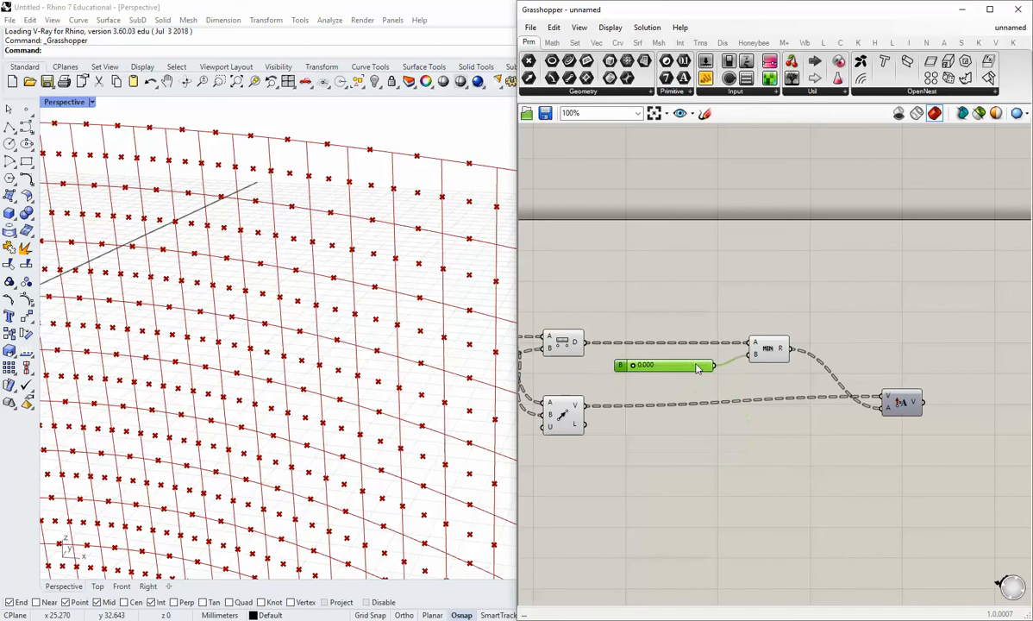
drag(903, 405, 885, 415)
click(770, 402)
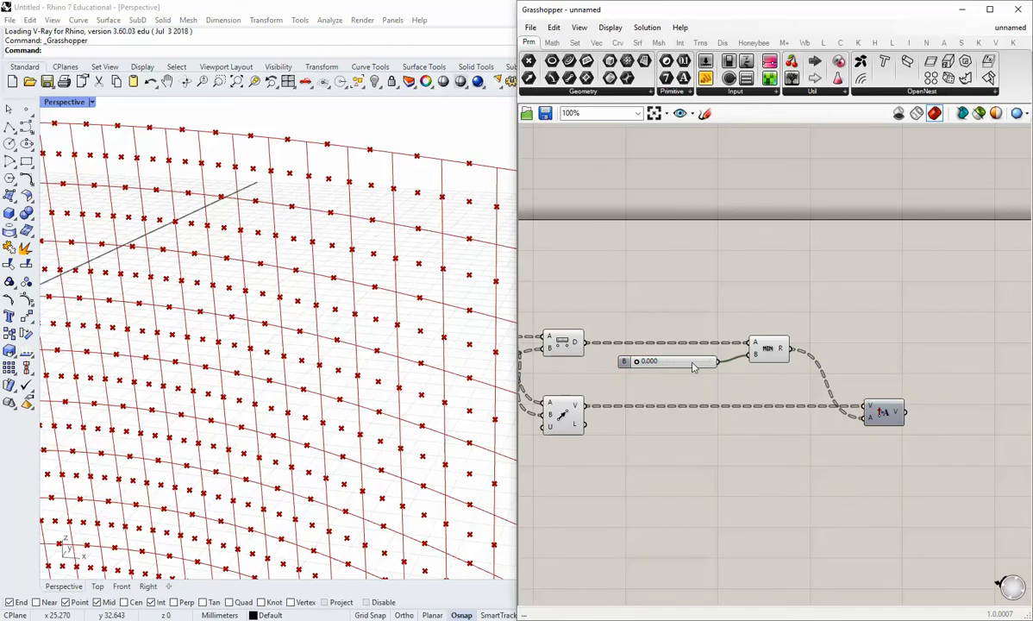
Lower the number slider slightly beneath the Distance wire and add a Move component above and beyond Amplitude.
drag(692, 363, 712, 380)
click(743, 434)
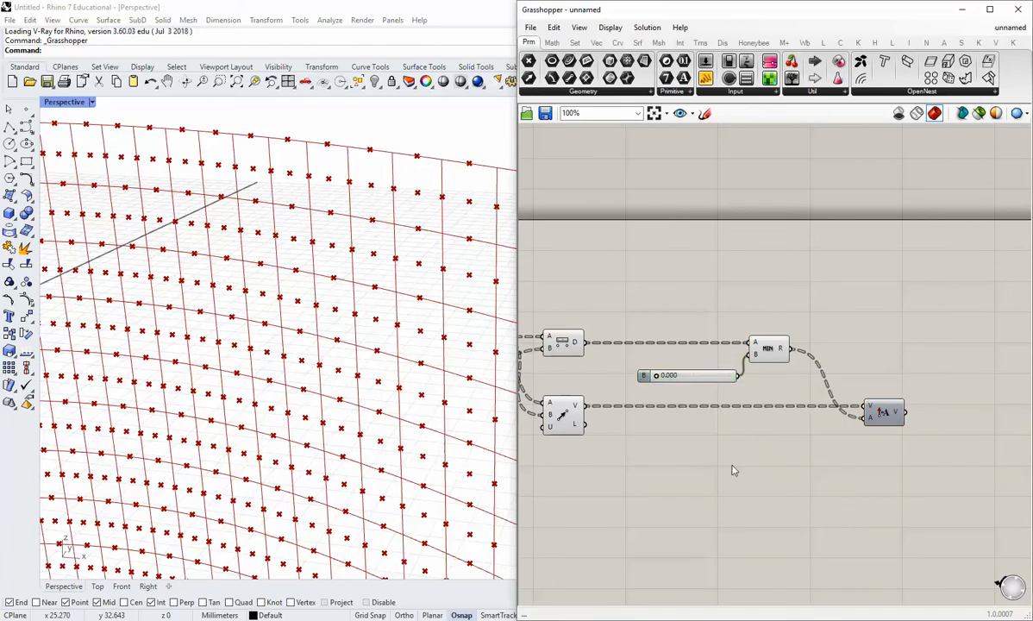
right_drag(731, 466, 672, 477)
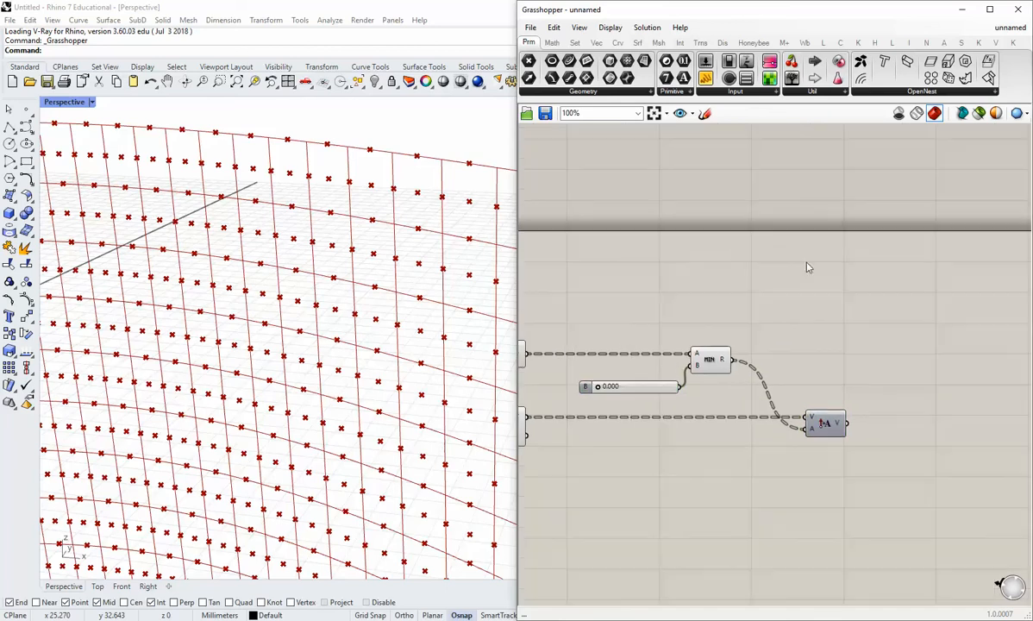
click(679, 43)
click(700, 43)
click(645, 91)
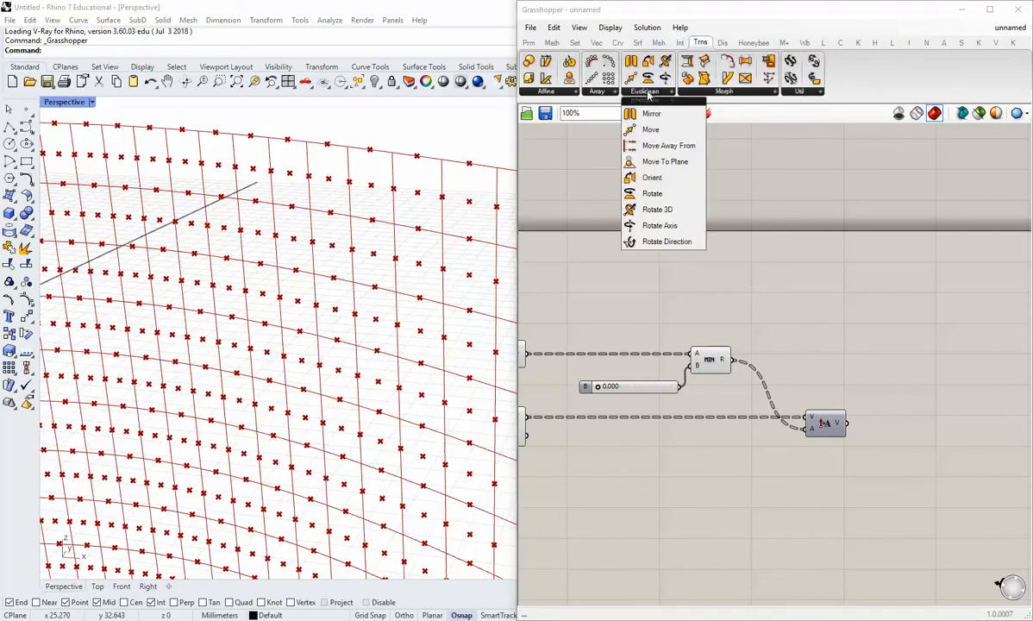
click(635, 83)
click(831, 398)
drag(832, 399, 894, 367)
click(773, 316)
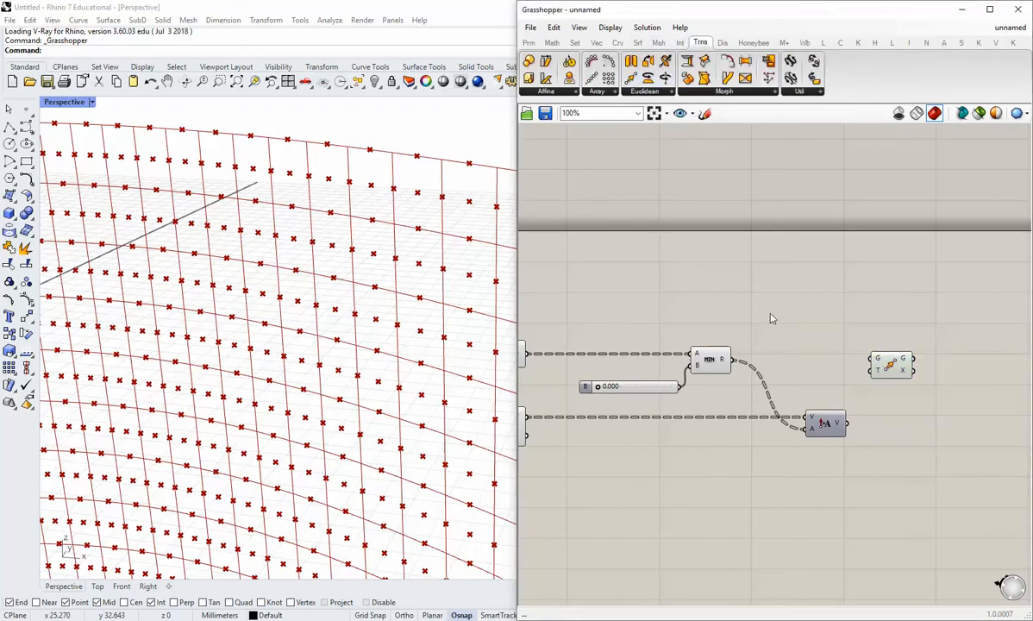
Spread the two branches apart: shift Vector 2Pt and Amplitude down, and raise Distance, Minimum and the slider to leave a gap between them.
right_drag(751, 324, 827, 329)
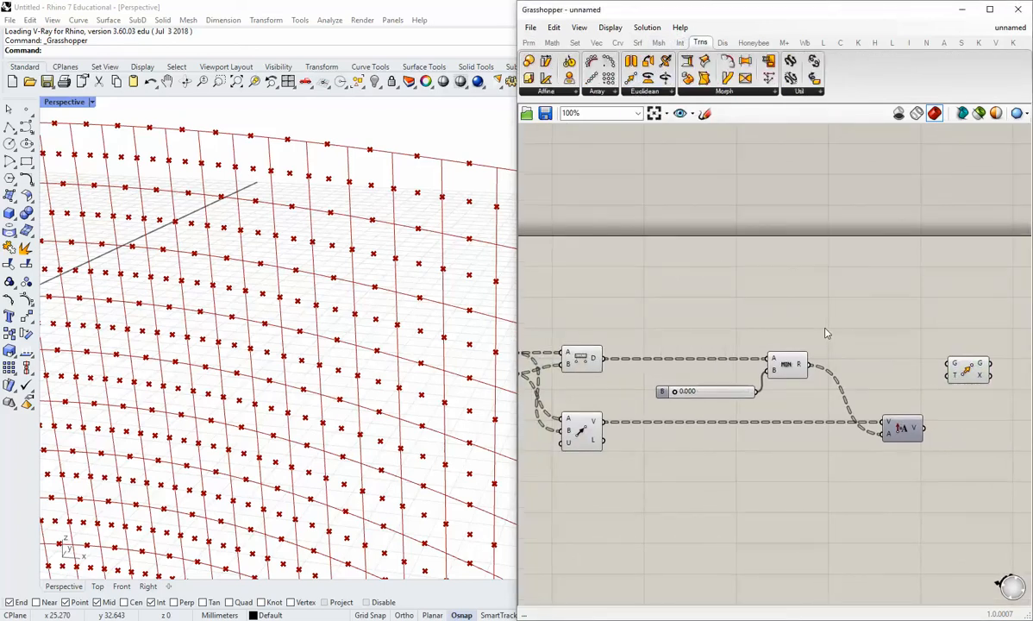
scroll(739, 379, down, 1)
right_drag(695, 380, 753, 394)
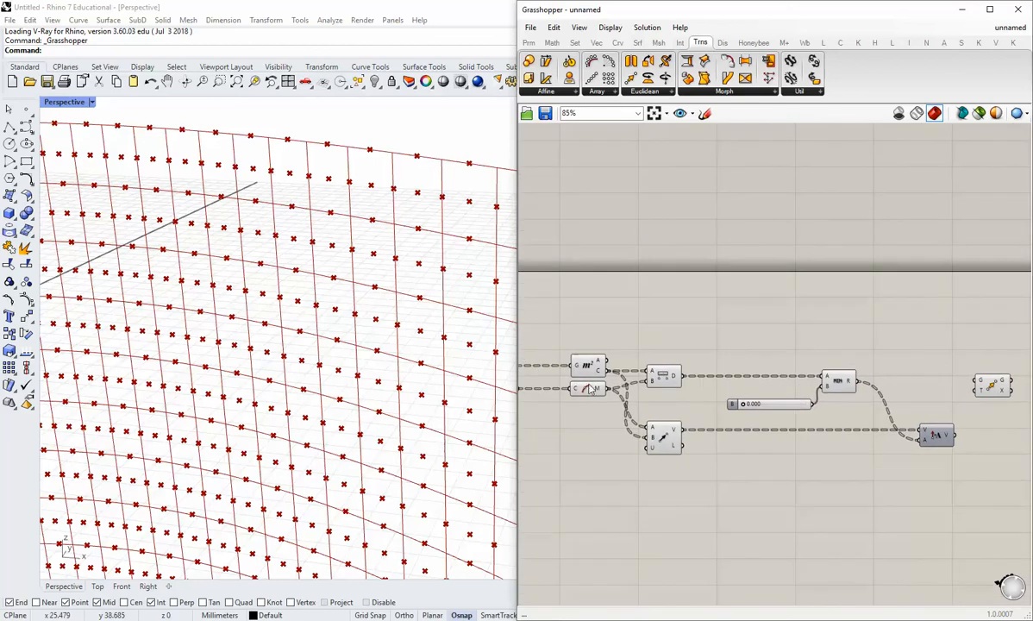
right_drag(764, 433, 738, 420)
drag(985, 480, 640, 460)
click(734, 407)
drag(836, 397, 616, 327)
drag(644, 364, 644, 329)
click(649, 353)
Connect the Curve Middle component's M output to Move's G input.
drag(586, 357, 969, 383)
click(968, 386)
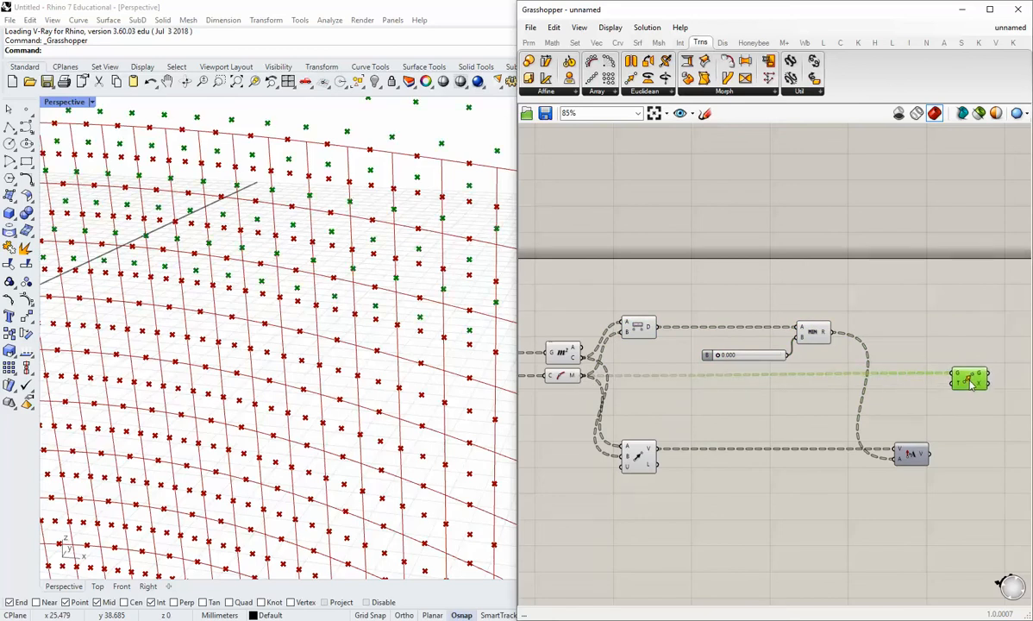
click(948, 424)
Shift Move slightly farther from Amplitude and connect Amplitude's V output to Move's T input.
right_drag(946, 424, 834, 424)
scroll(834, 424, up, 2)
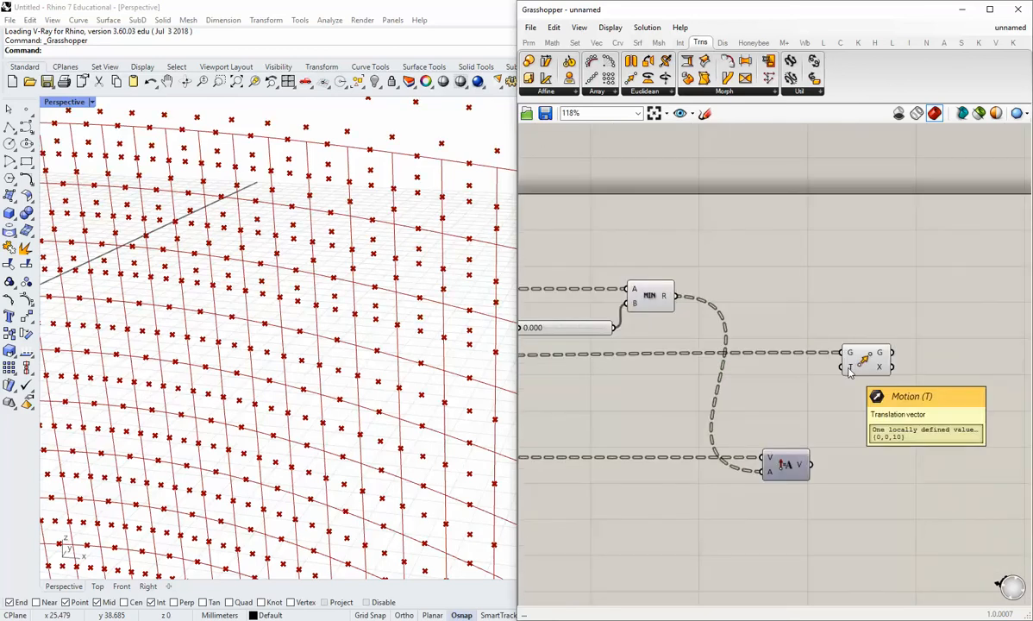
drag(860, 369, 877, 369)
click(843, 424)
click(792, 470)
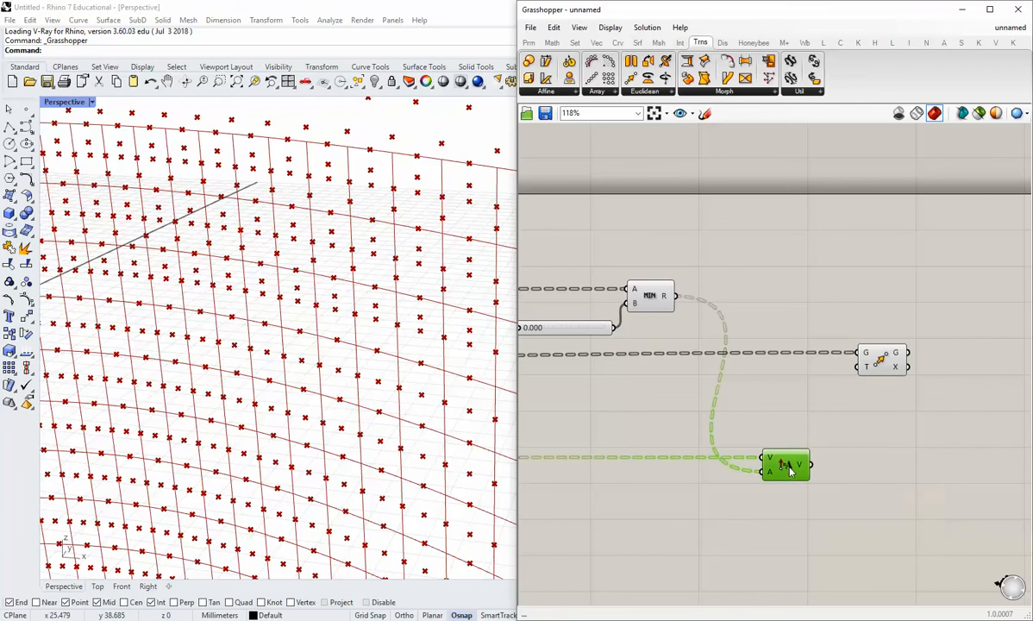
click(818, 443)
drag(812, 465, 845, 406)
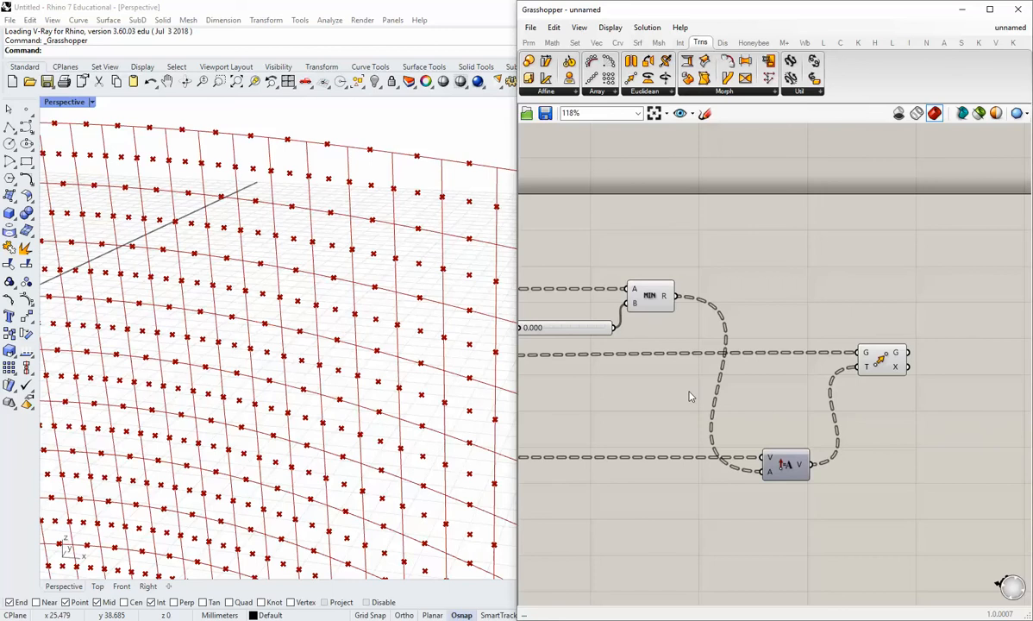
Turn off the preview of the Curve Middle and Area components.
scroll(733, 414, down, 2)
scroll(604, 371, up, 1)
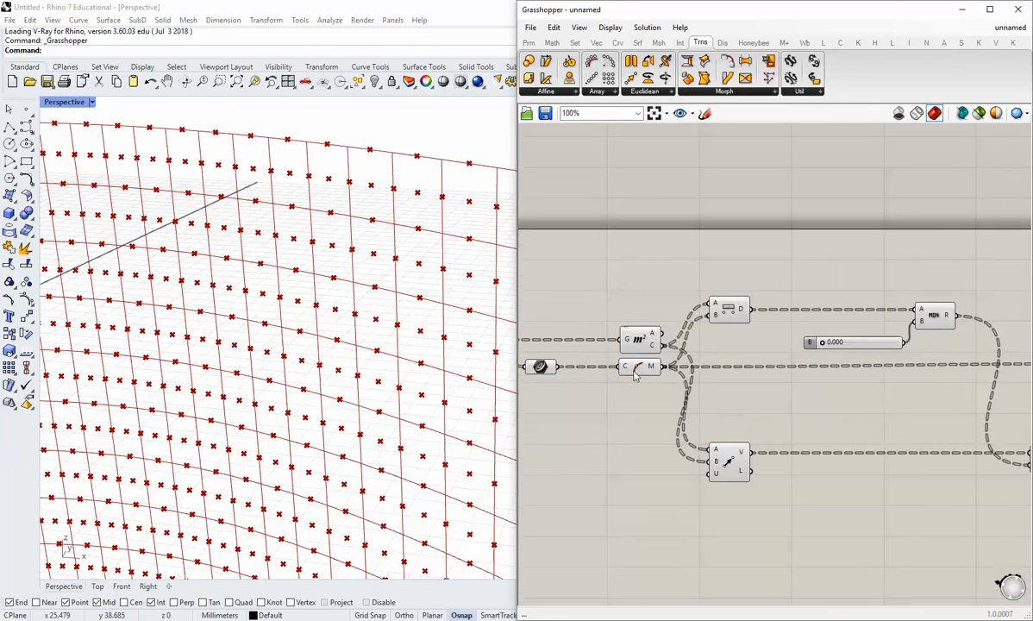
right_click(639, 369)
click(669, 392)
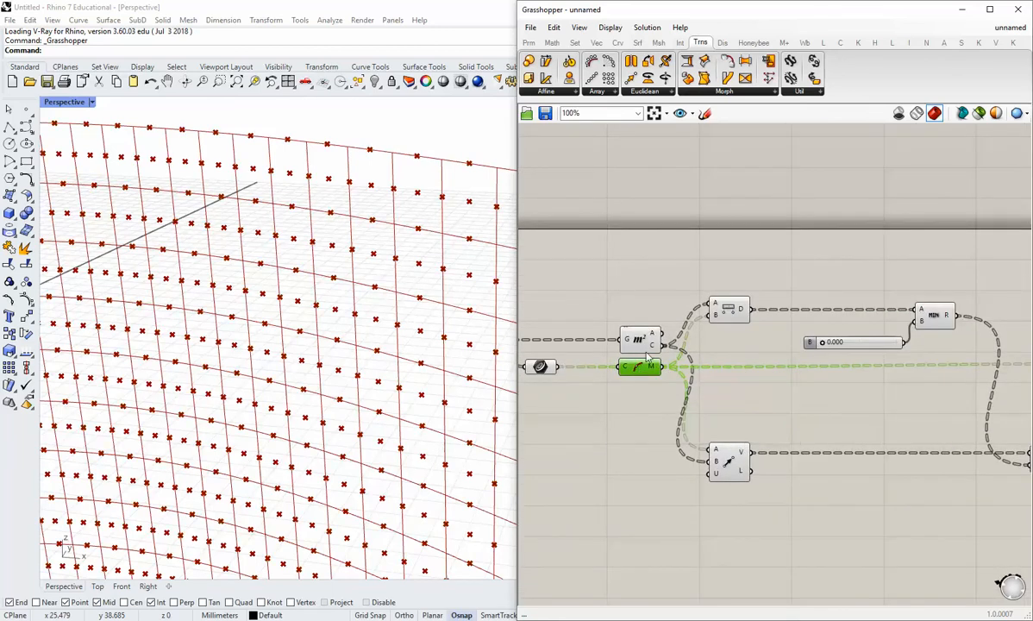
right_click(641, 342)
click(681, 361)
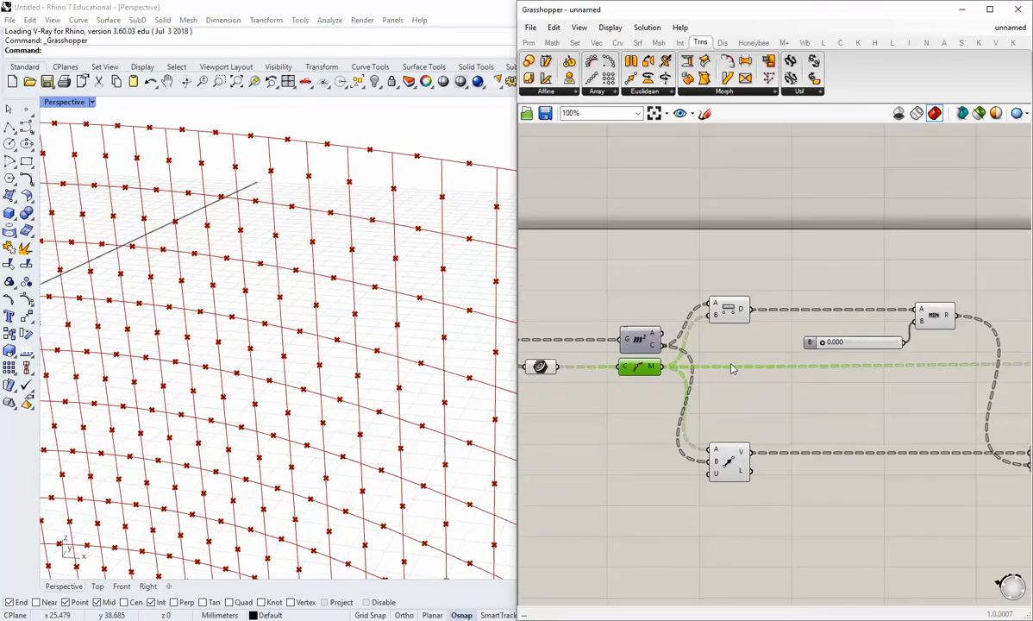
Raise Minimum's B slider to 0.368, reduce it to 0.262, and check the moved points inside the panels.
right_drag(936, 401, 717, 407)
scroll(634, 358, up, 1)
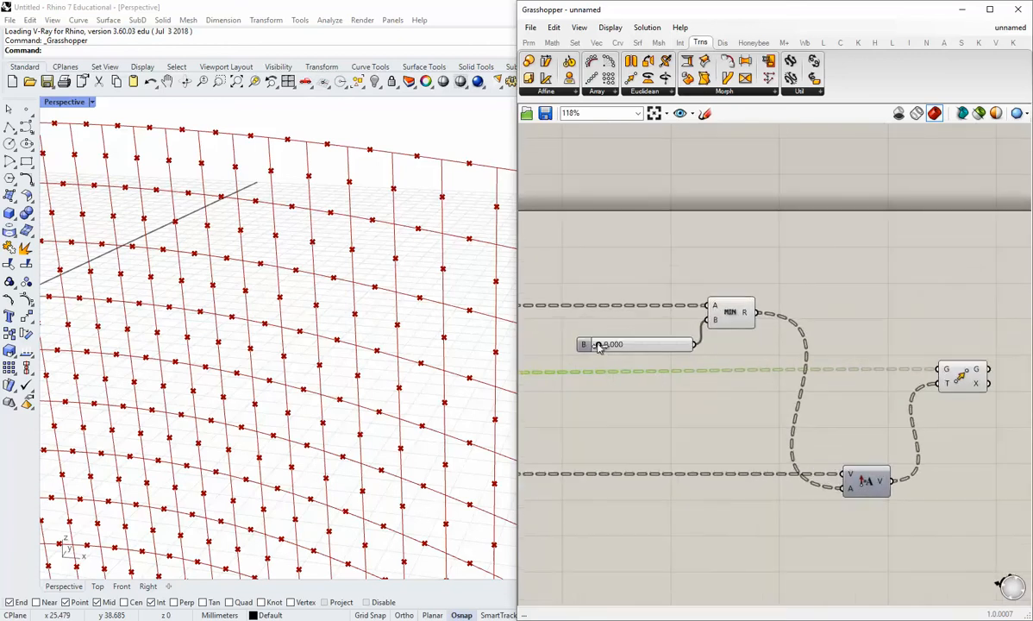
drag(599, 346, 631, 344)
scroll(448, 276, up, 5)
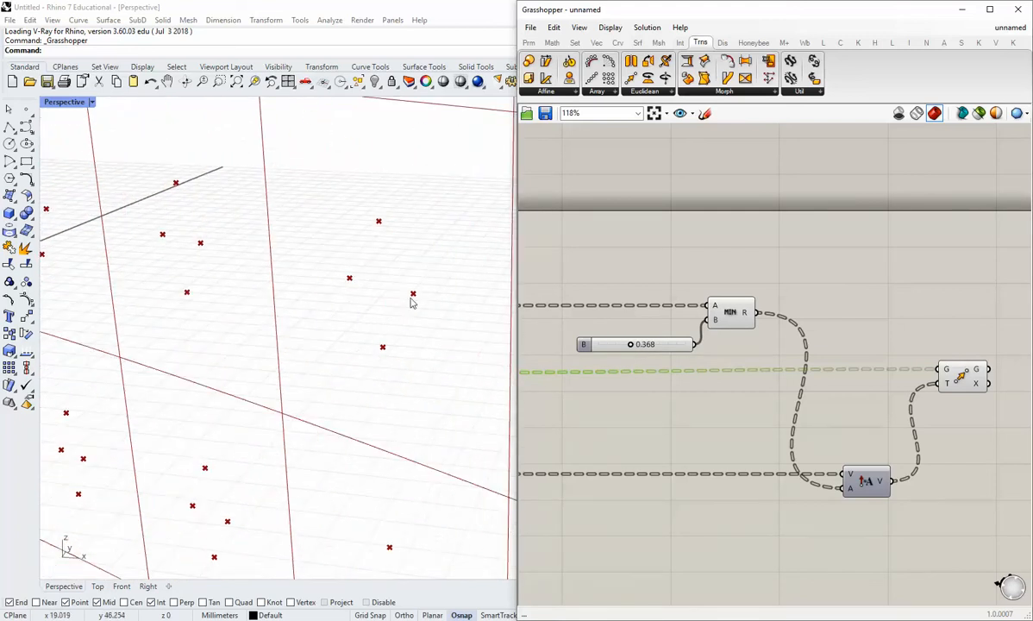
mouse_move(630, 346)
mouse_down()
mouse_move(655, 343)
mouse_move(621, 343)
mouse_up()
right_drag(353, 294, 327, 329)
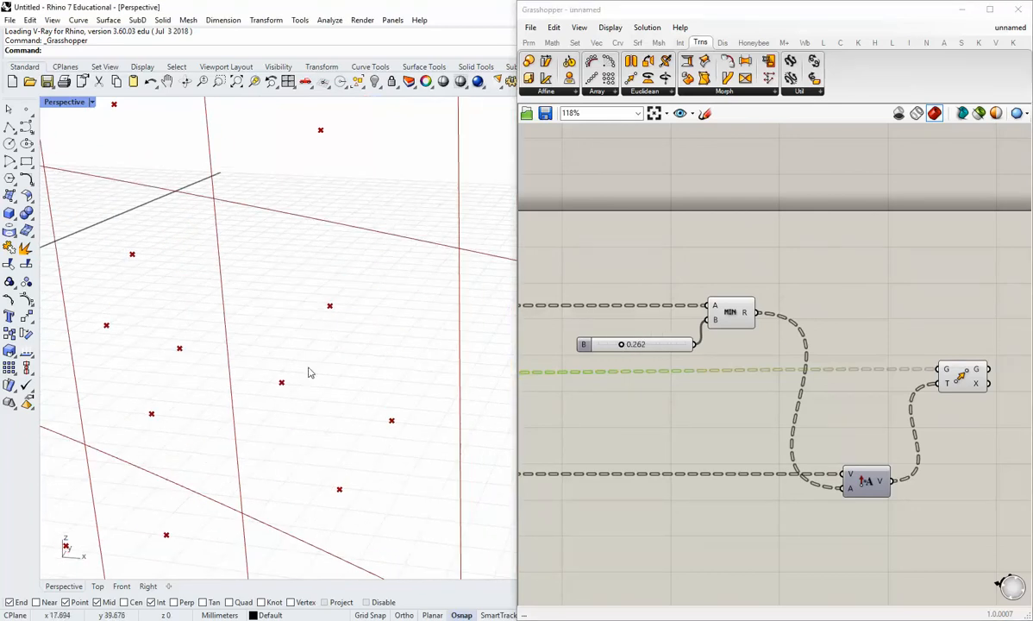
scroll(308, 371, down, 1)
right_drag(308, 405, 302, 329)
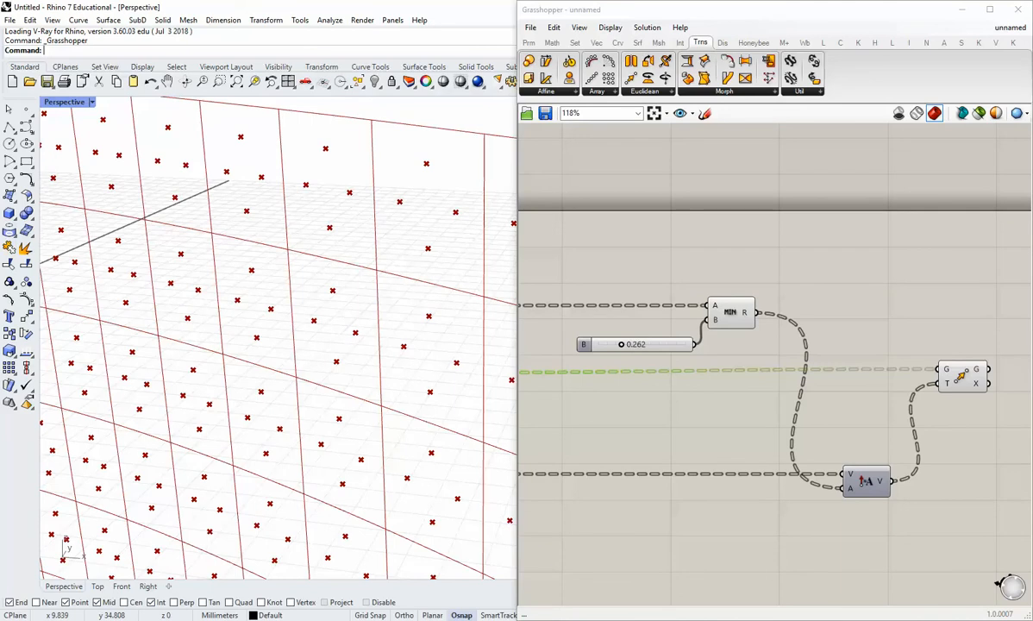
Add a List Item component below Move and connect Move's G output to its L input.
right_drag(721, 424, 674, 415)
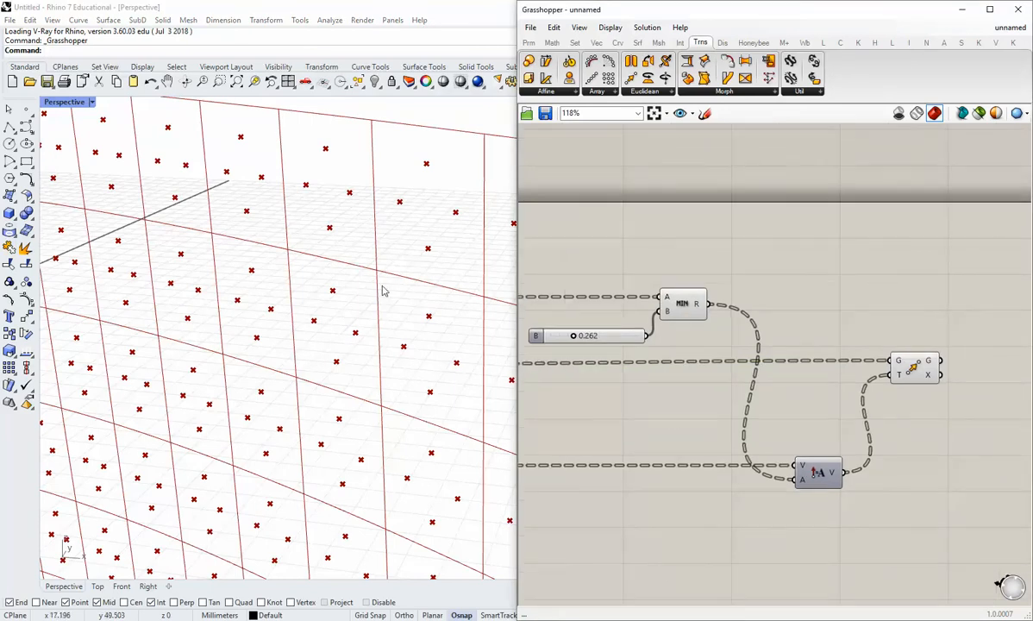
click(927, 373)
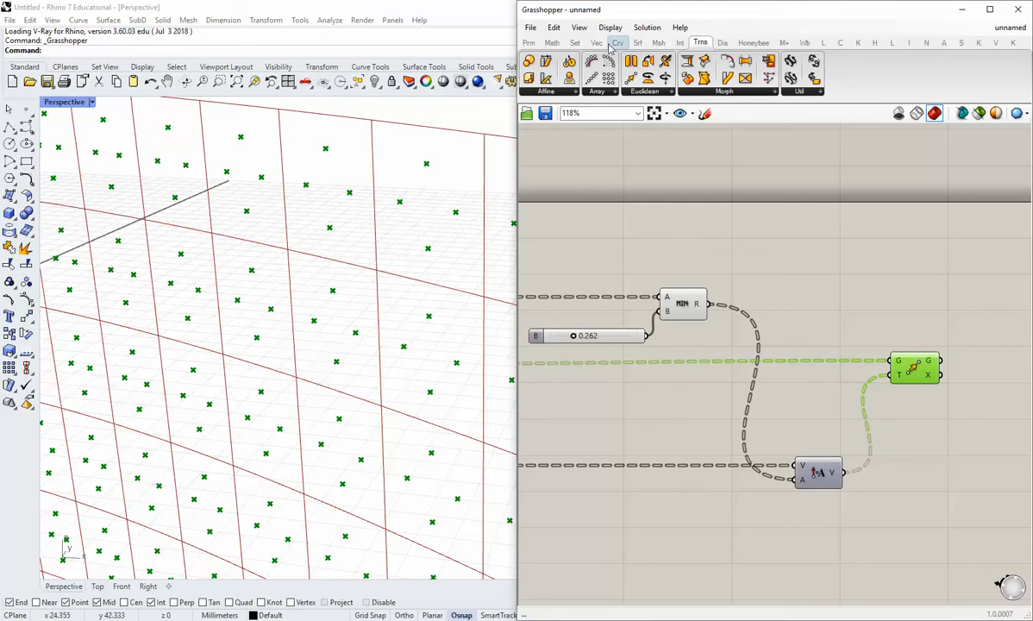
click(572, 42)
click(530, 79)
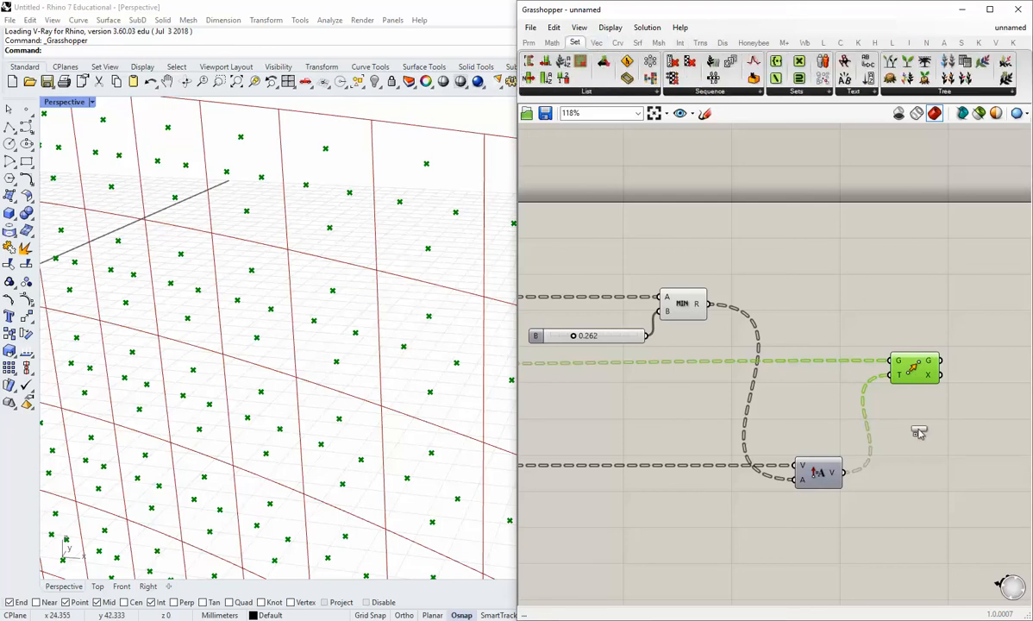
click(945, 432)
right_drag(946, 432, 845, 425)
drag(845, 424, 873, 415)
drag(840, 353, 852, 400)
Add the extra outputs +1, +2 and +3 to the List Item component.
scroll(880, 430, up, 6)
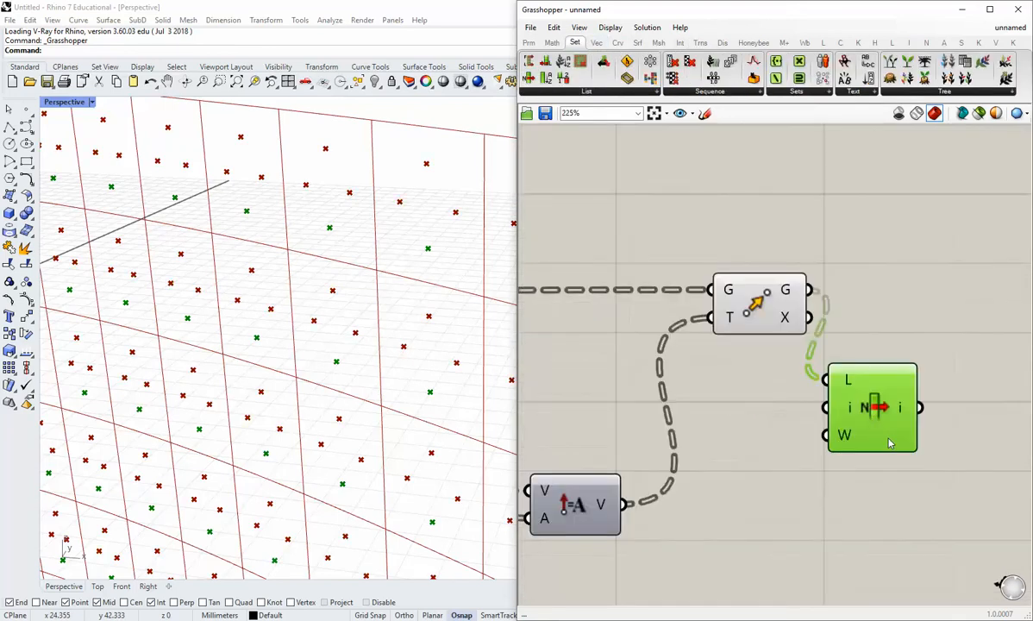
click(895, 454)
click(896, 454)
click(895, 454)
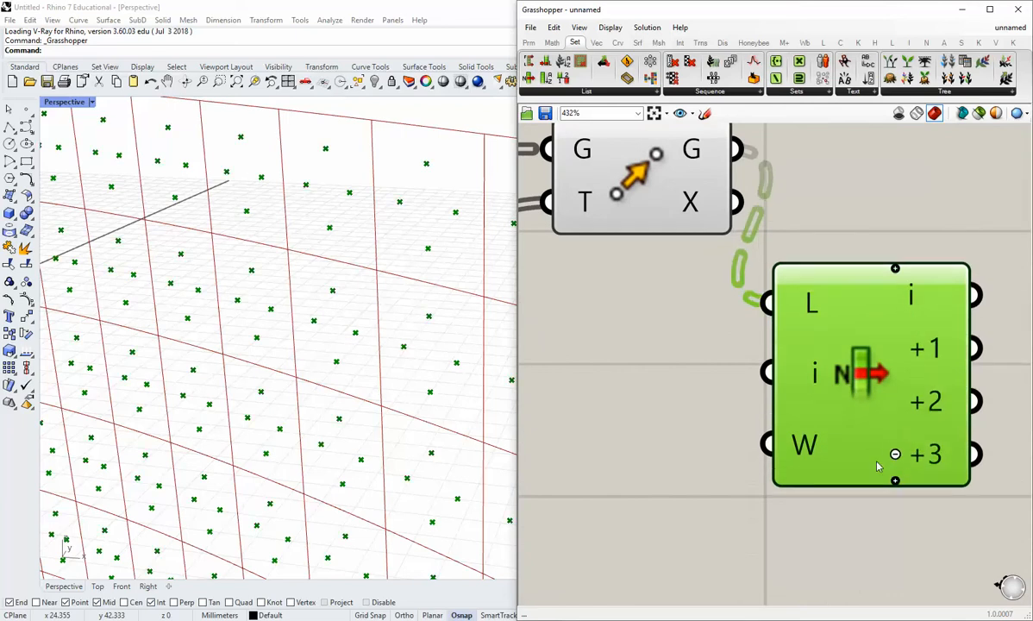
scroll(869, 441, down, 3)
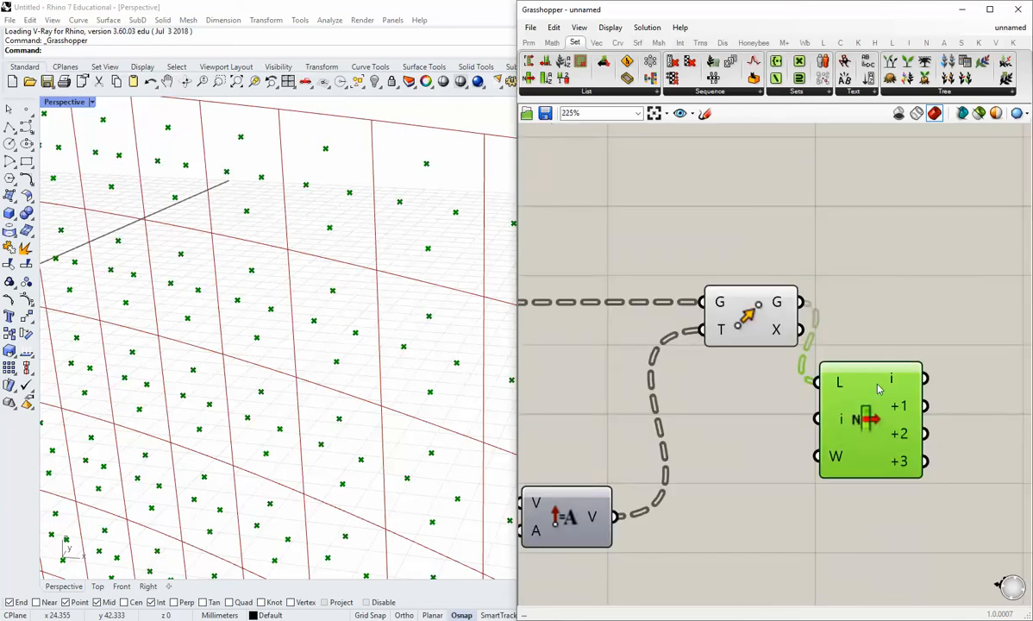
scroll(879, 389, down, 2)
Delete the List Item component connected to Move.
click(656, 371)
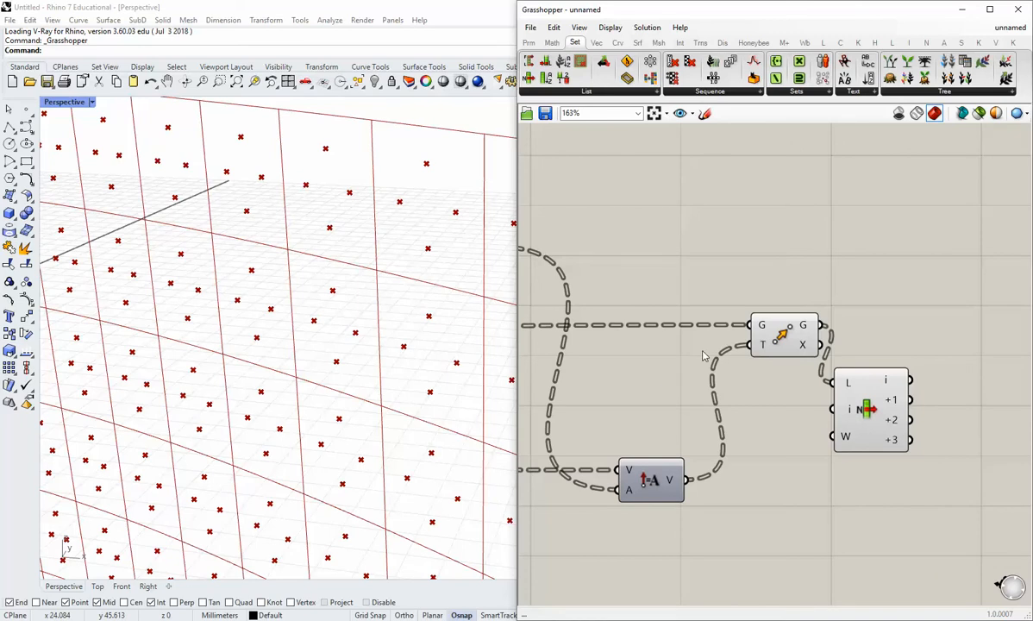
right_drag(783, 409, 762, 389)
click(837, 415)
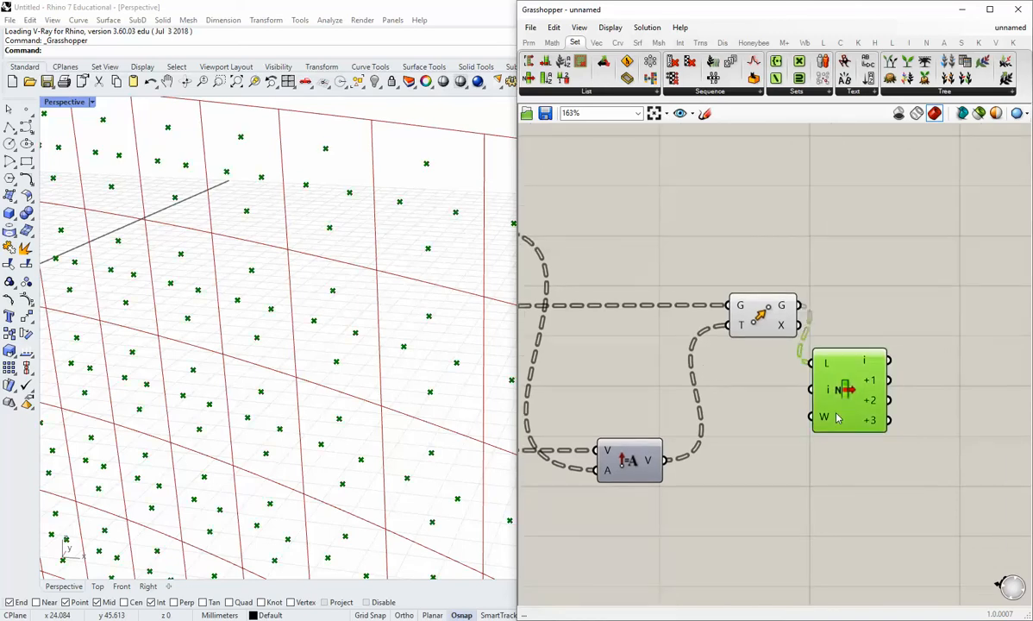
key(Delete)
Examine how the four moved points are arranged within each panel of the surface.
scroll(264, 354, down, 4)
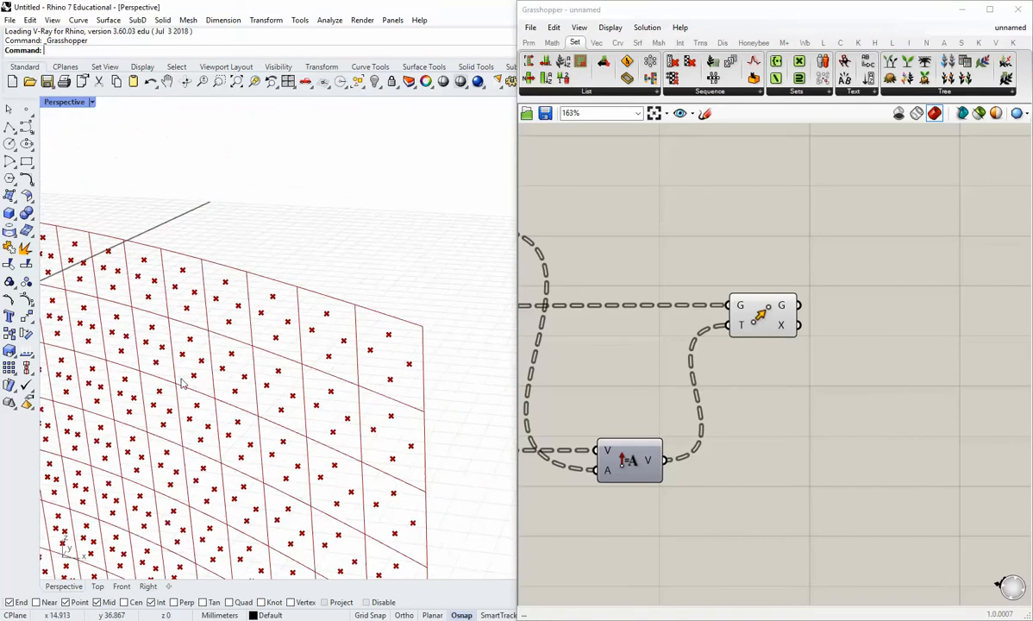
right_drag(182, 380, 290, 352)
scroll(291, 351, up, 2)
scroll(294, 311, down, 1)
scroll(267, 308, up, 1)
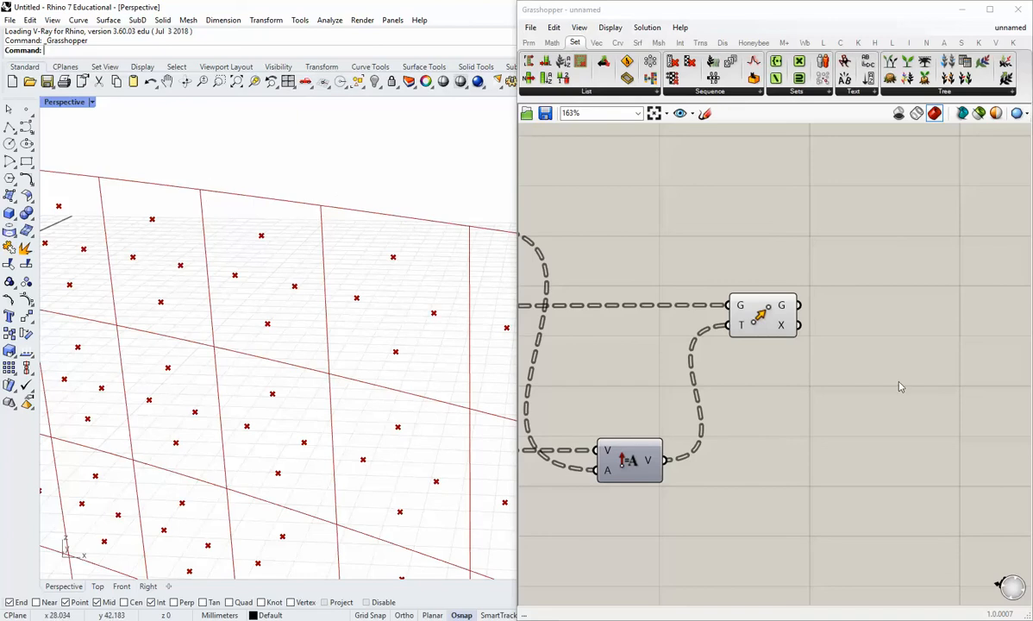
right_drag(902, 387, 869, 388)
right_drag(652, 359, 589, 352)
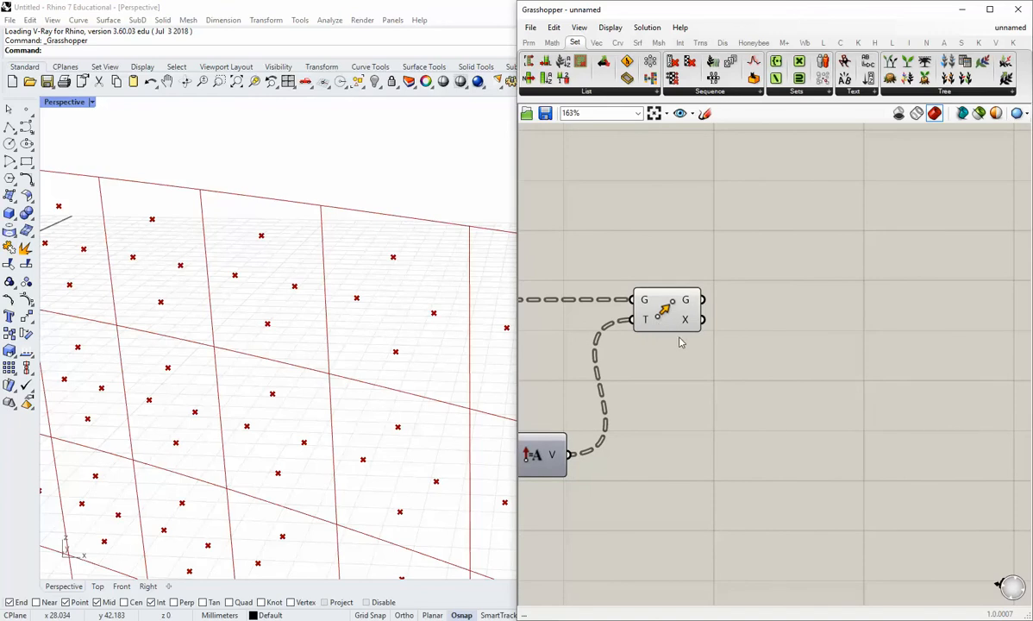
right_drag(682, 339, 667, 338)
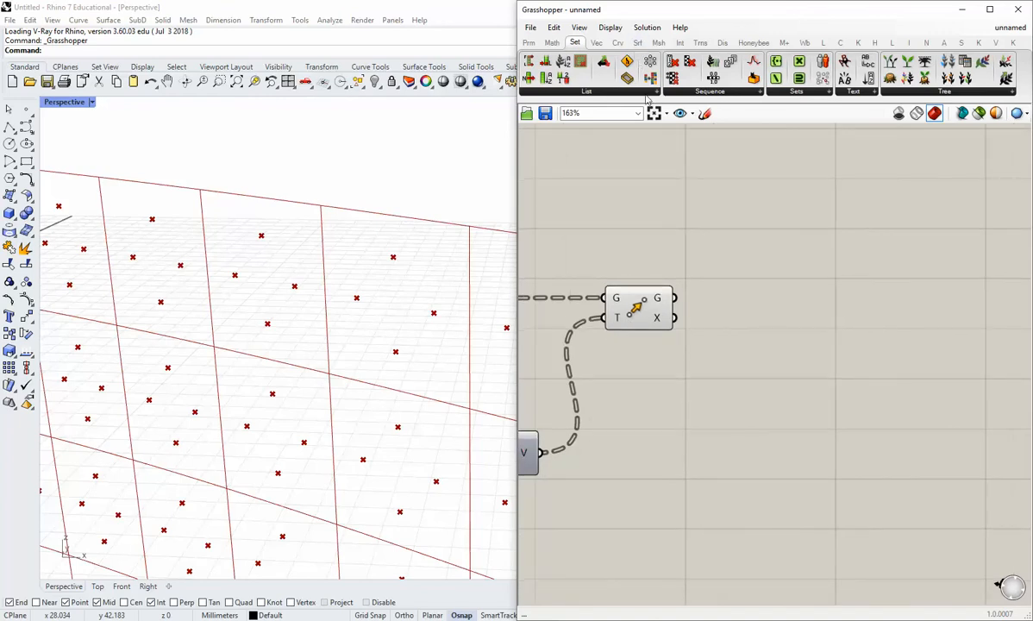
Add a Point List component above and beyond the Move component.
click(596, 42)
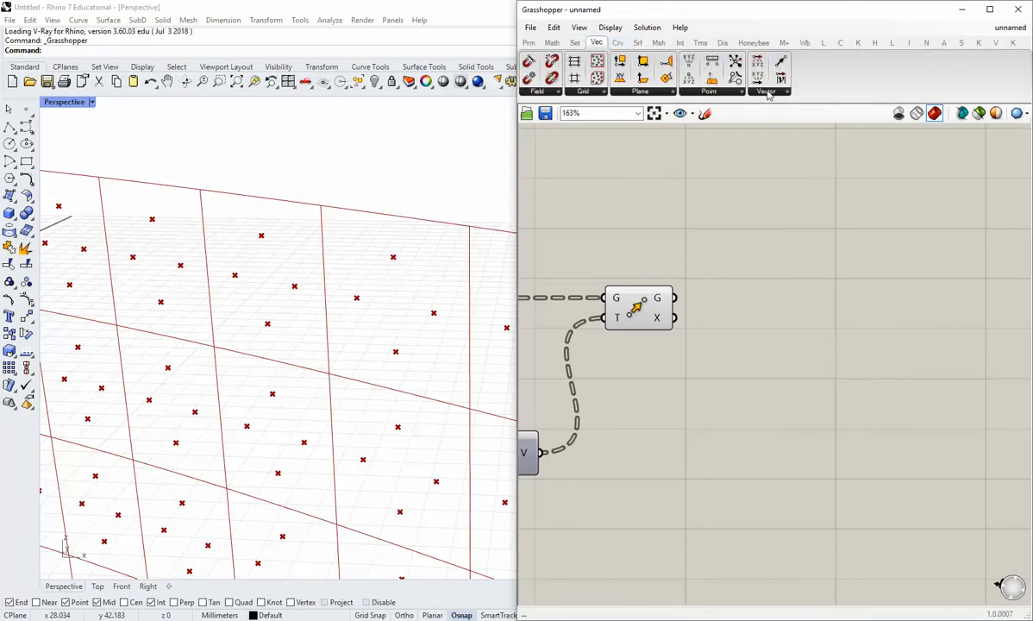
click(767, 91)
click(723, 42)
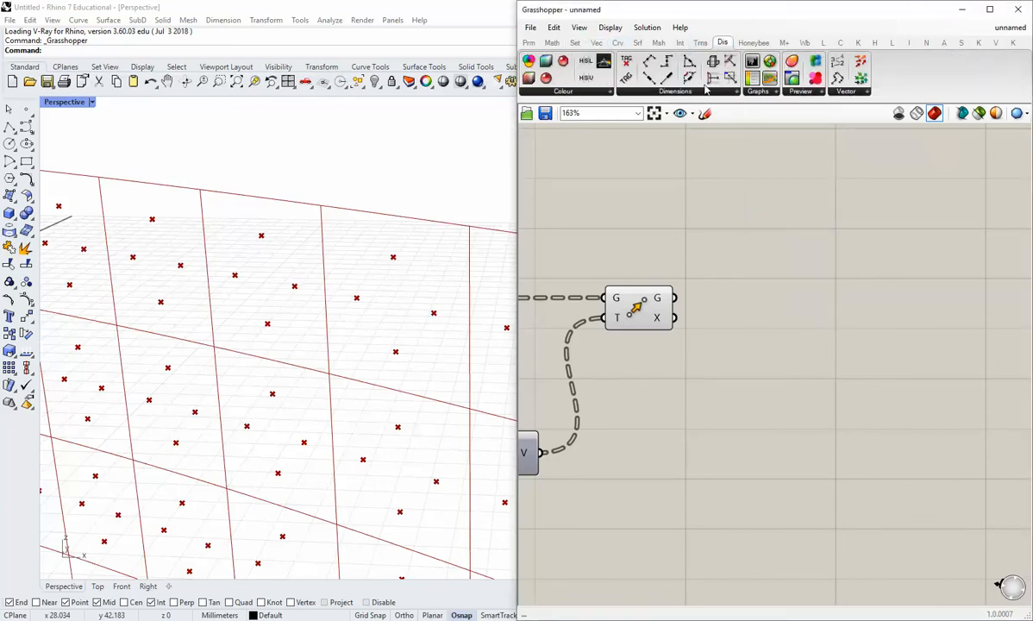
click(837, 64)
click(785, 232)
drag(779, 237, 774, 244)
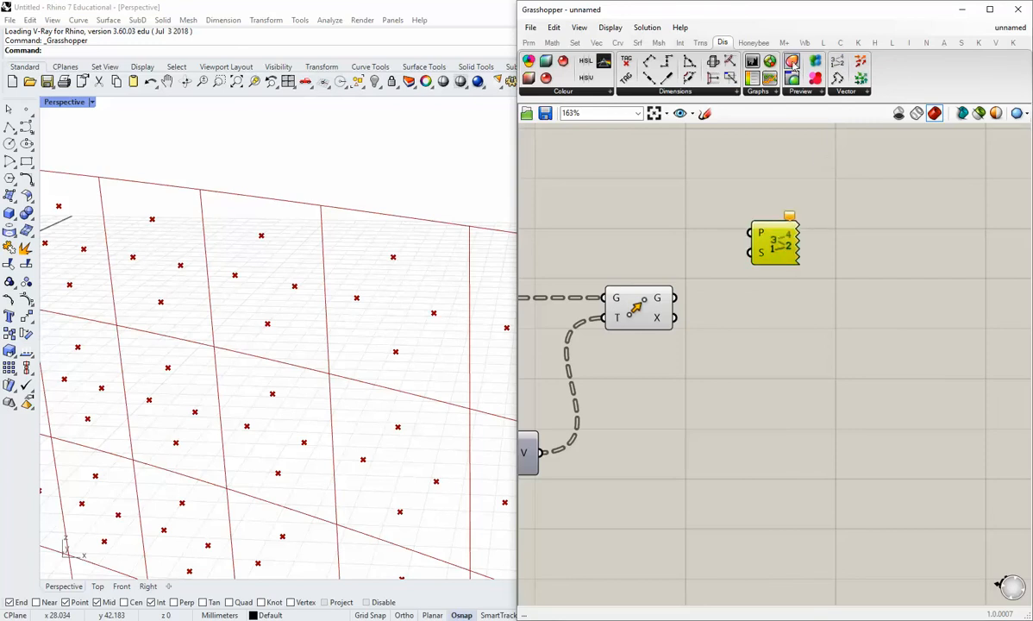
Connect Move's G output to Point List's P input and turn off Move's preview.
drag(675, 297, 749, 233)
right_click(660, 296)
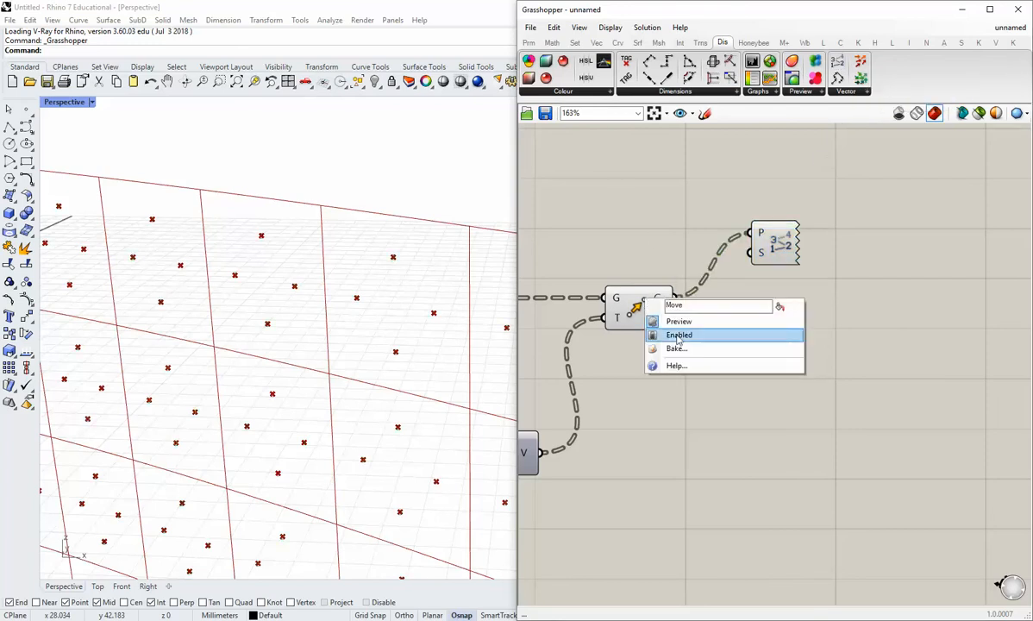
click(692, 319)
Place a number slider at 0.250 above Move and connect it to Point List's S input.
click(528, 42)
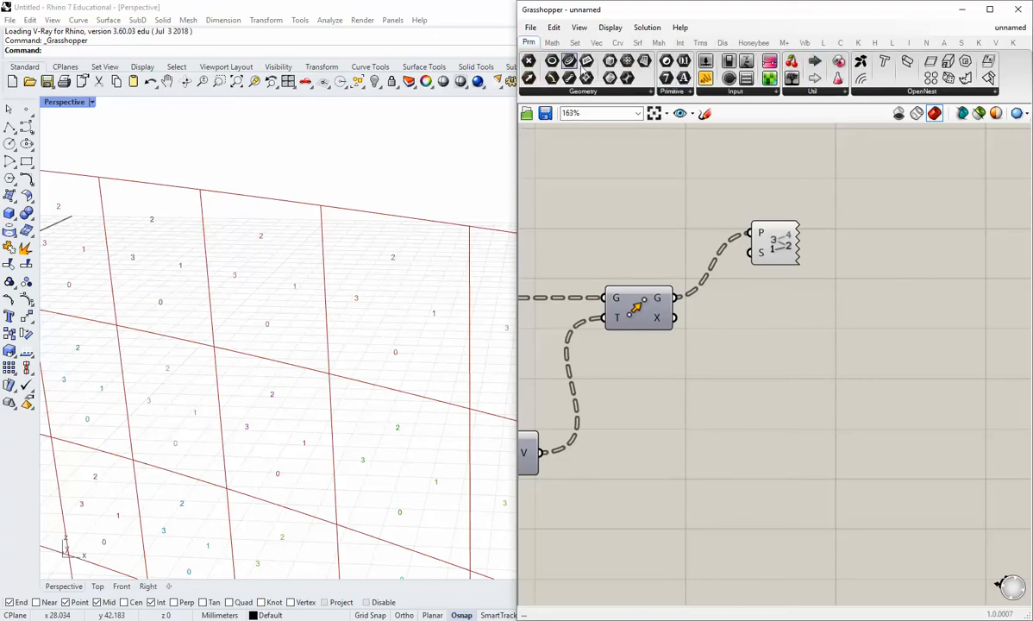
click(640, 251)
drag(723, 254, 753, 253)
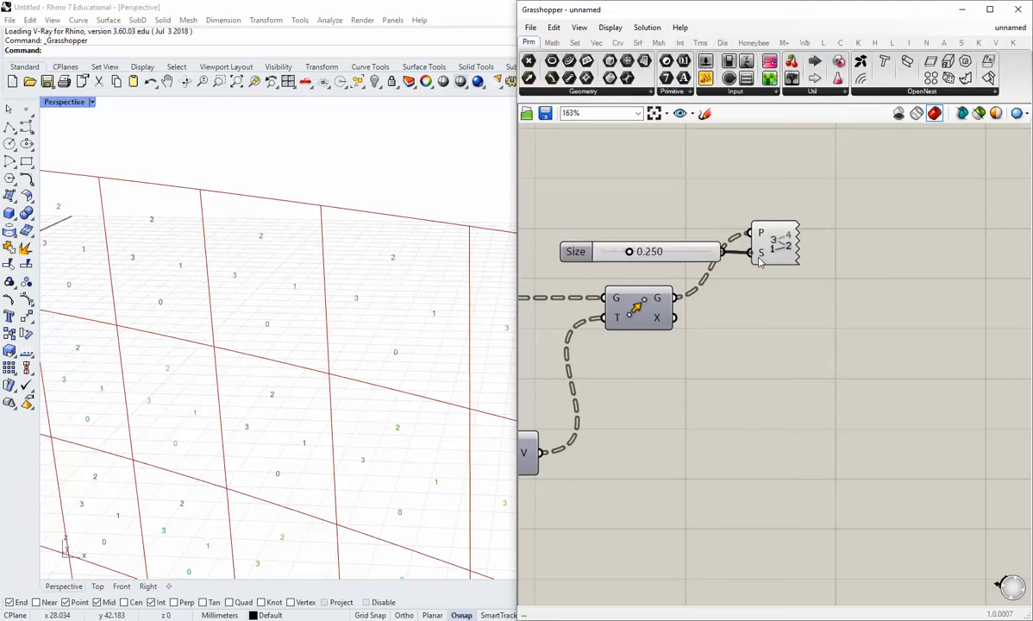
Set the Size slider to 0.142 and place it farther from the Point List component.
drag(628, 251, 616, 251)
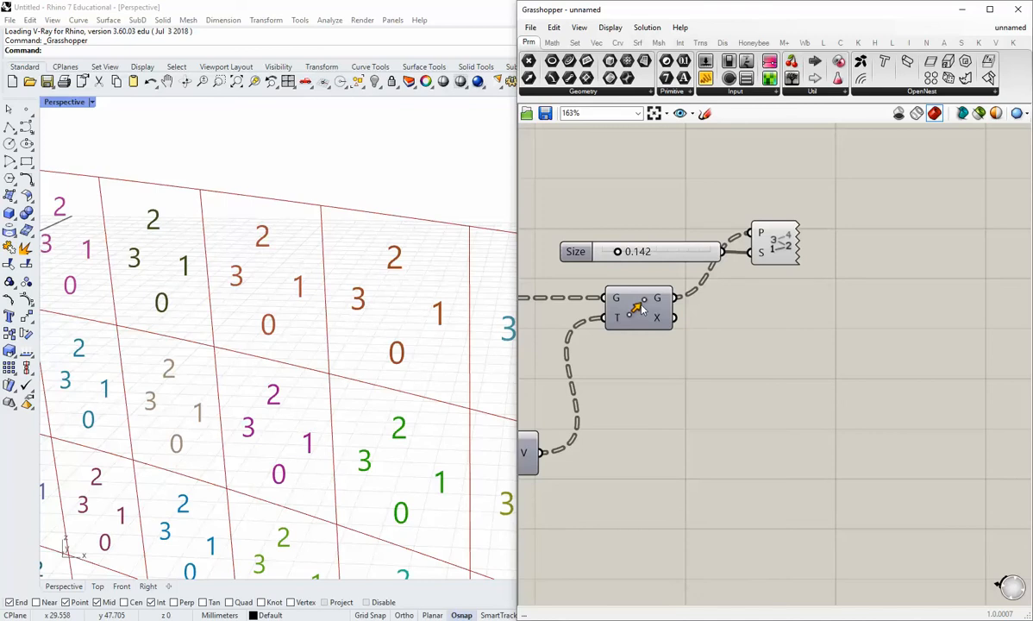
drag(700, 255, 667, 256)
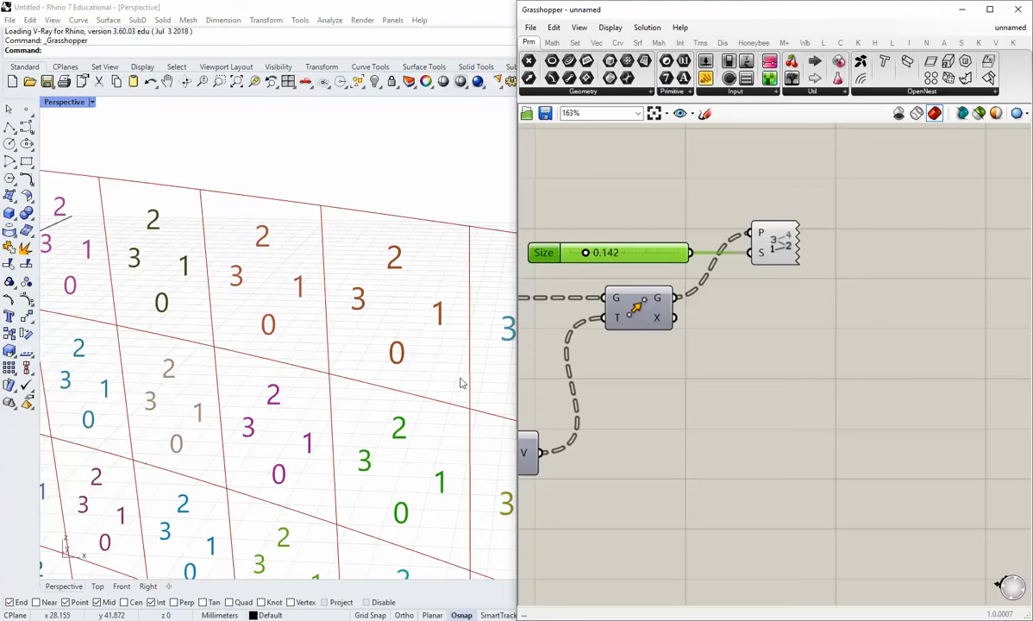
Place a copy of the Point List component, keeping its slider connection, below the Vector 2Pt component.
scroll(729, 322, down, 3)
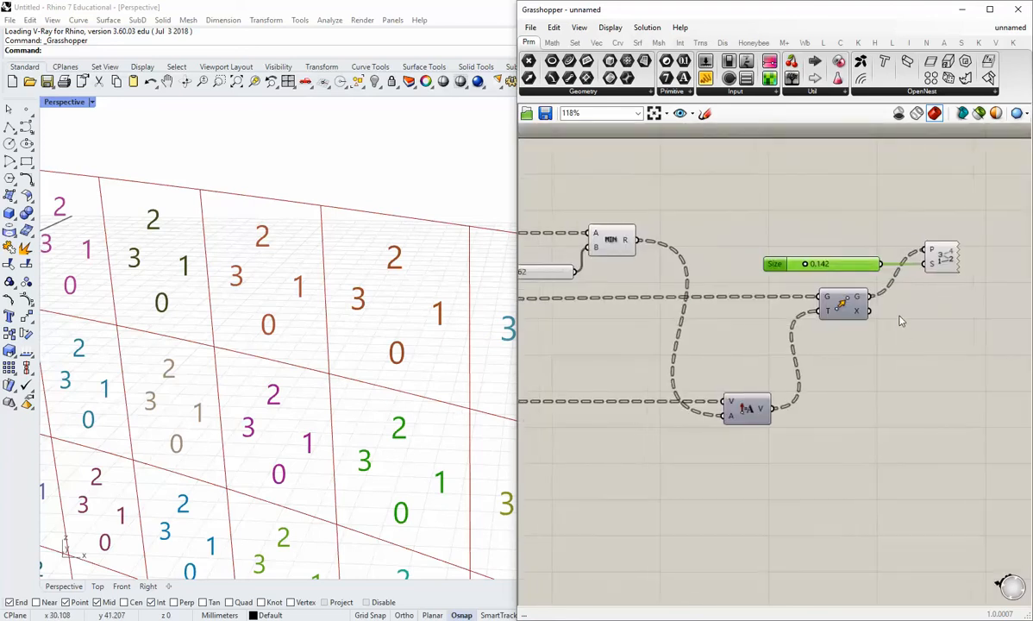
scroll(854, 326, down, 2)
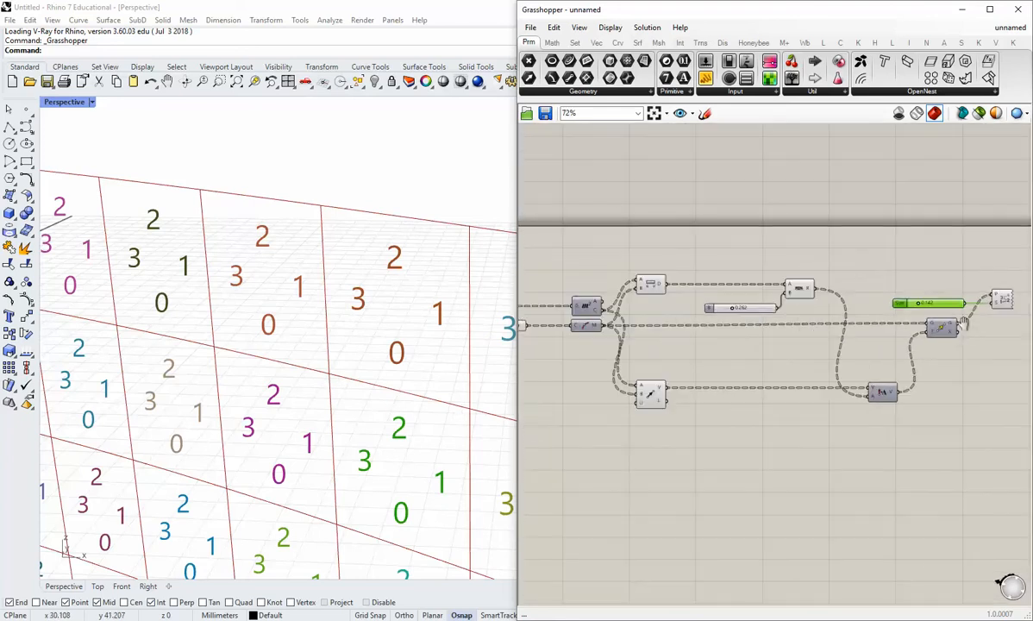
drag(942, 319, 754, 469)
right_drag(677, 453, 851, 452)
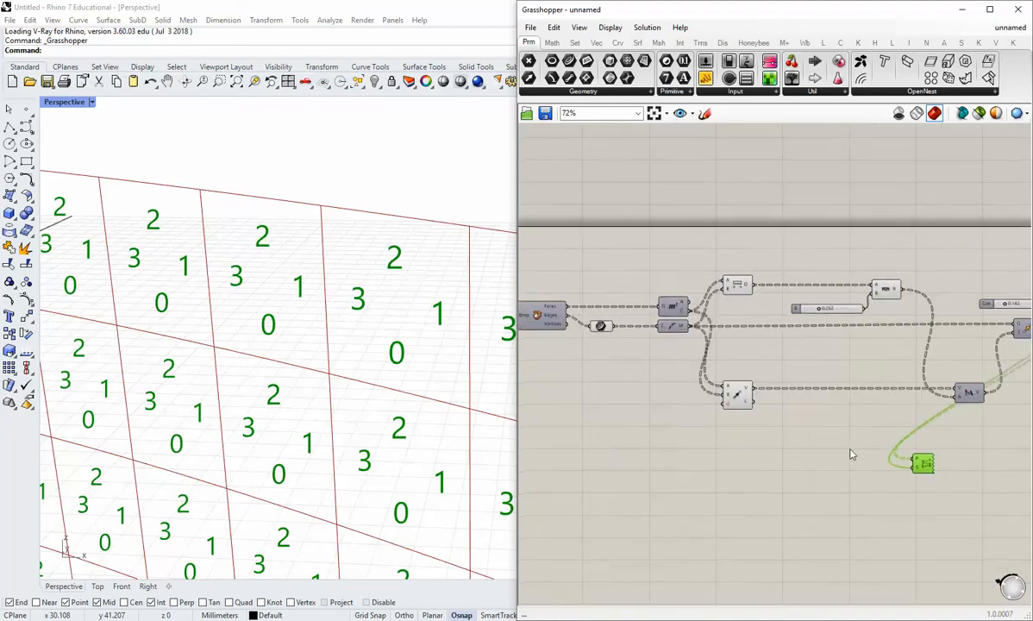
right_drag(738, 447, 823, 446)
drag(1010, 466, 897, 459)
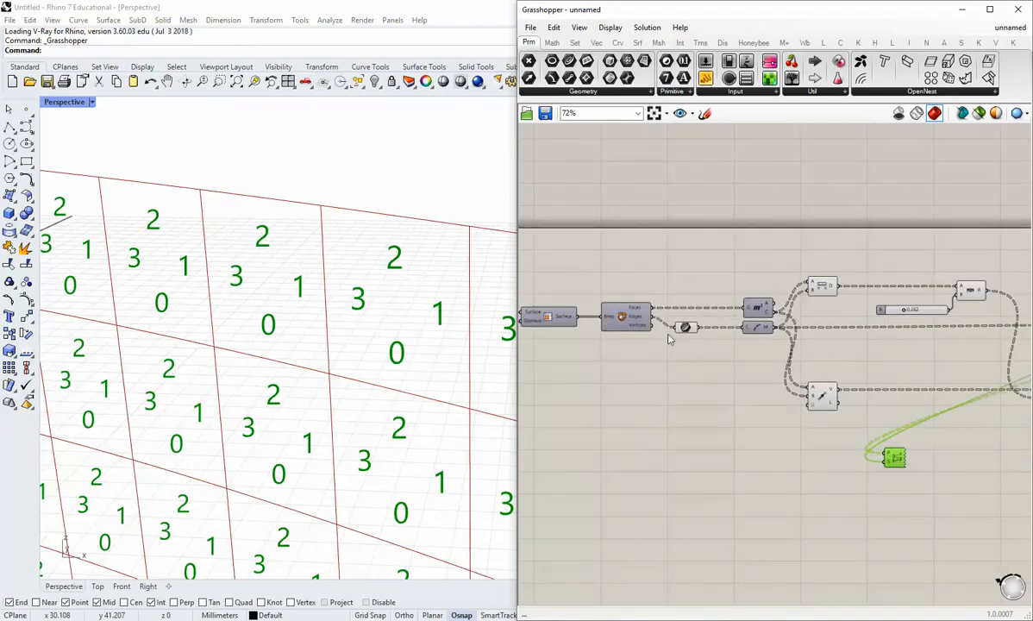
Connect Deconstruct Brep's Vertices output to the second Point List's P input.
scroll(671, 338, up, 3)
right_drag(671, 339, 568, 298)
scroll(567, 298, down, 1)
drag(608, 283, 869, 457)
click(867, 520)
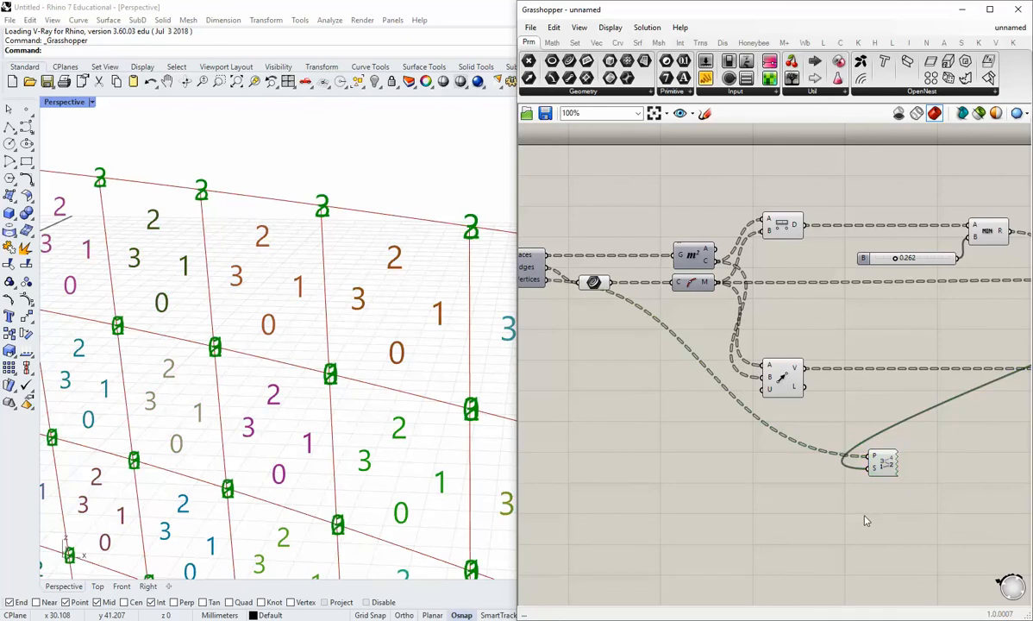
Shift the second Point List slightly aside and align the Curve parameter with Deconstruct Brep's Edges output.
drag(882, 460, 916, 451)
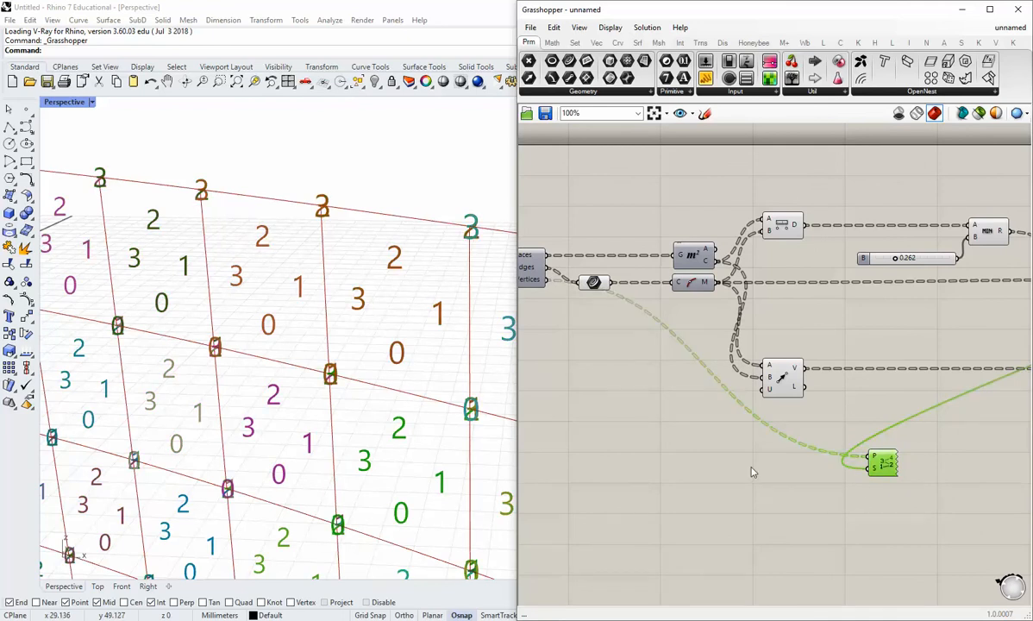
click(749, 466)
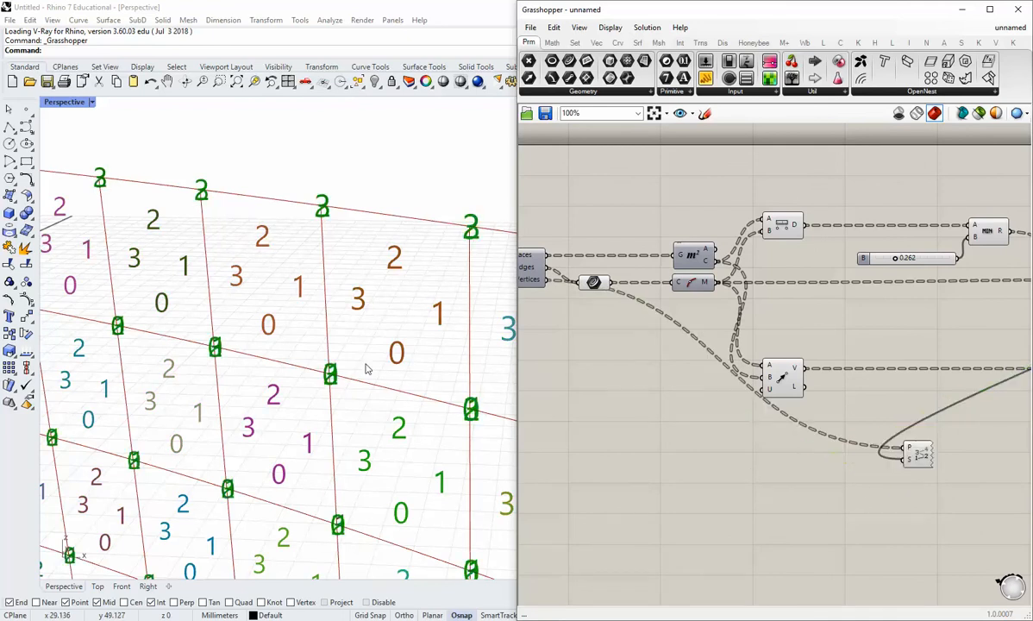
mouse_move(591, 284)
mouse_down()
mouse_move(593, 267)
mouse_move(582, 269)
mouse_up()
click(578, 315)
Add a List Item component below Deconstruct Brep and connect the subdivided Surface output to its L input.
right_drag(578, 316, 757, 344)
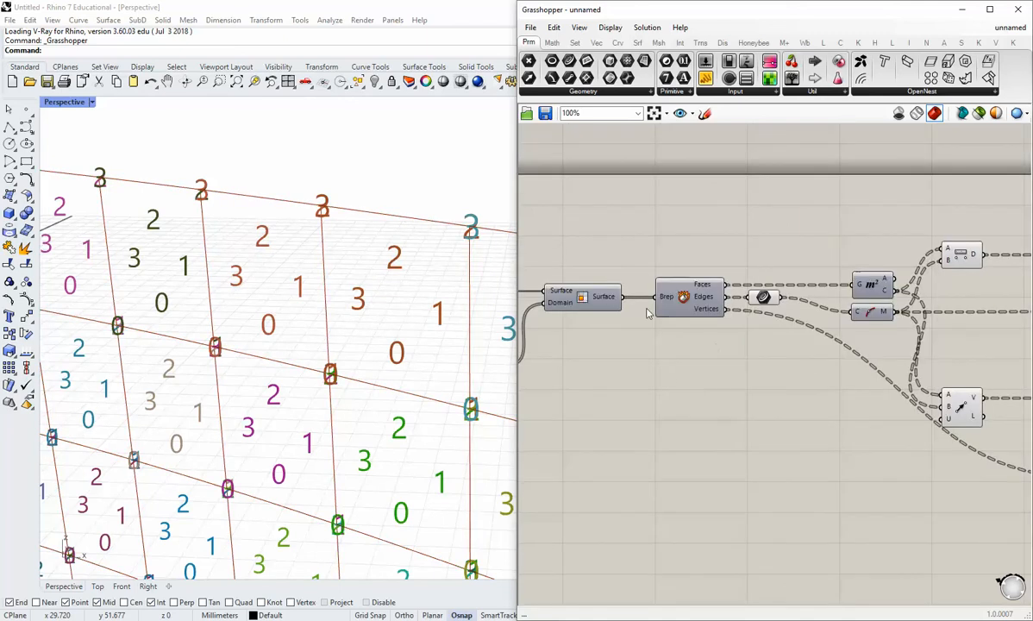
click(553, 44)
click(575, 43)
click(529, 78)
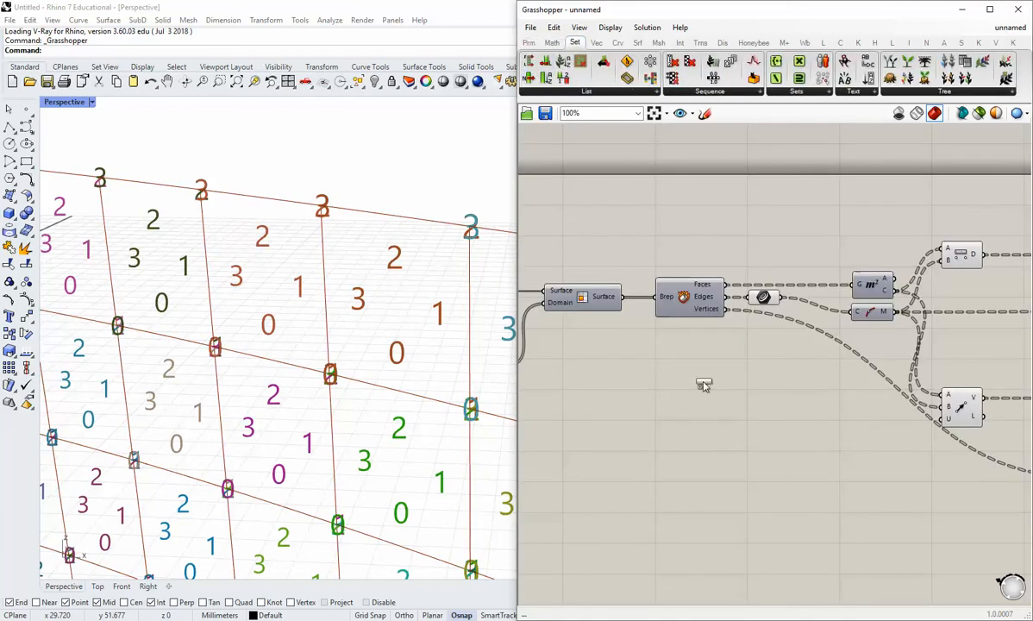
click(700, 393)
drag(621, 297, 678, 377)
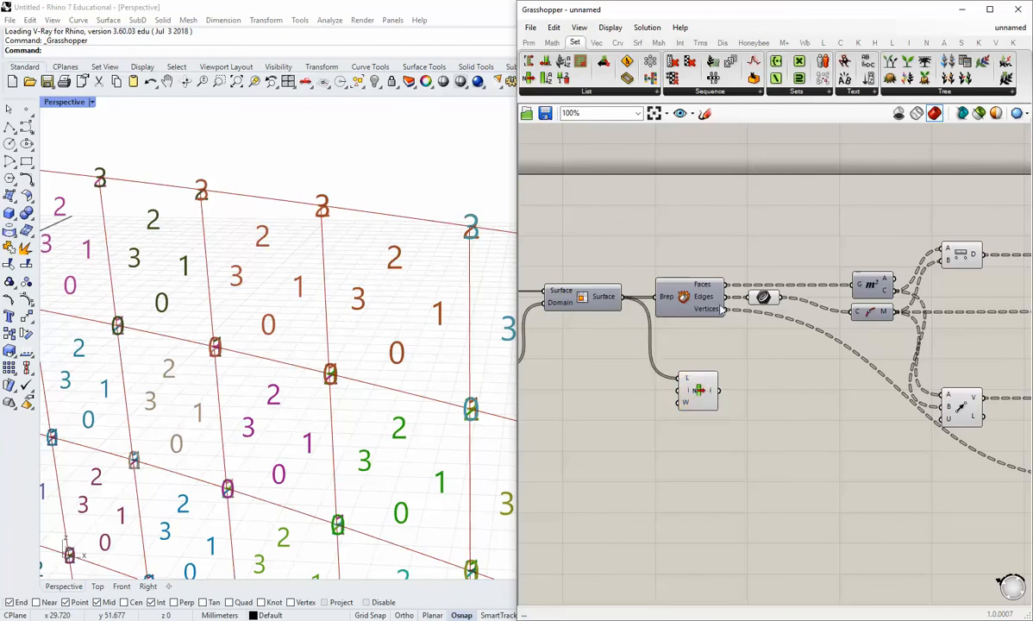
Duplicate the Deconstruct Brep component next to List Item and connect List Item's output to its Brep input.
click(700, 395)
right_drag(741, 397, 689, 361)
scroll(592, 356, down, 2)
click(640, 266)
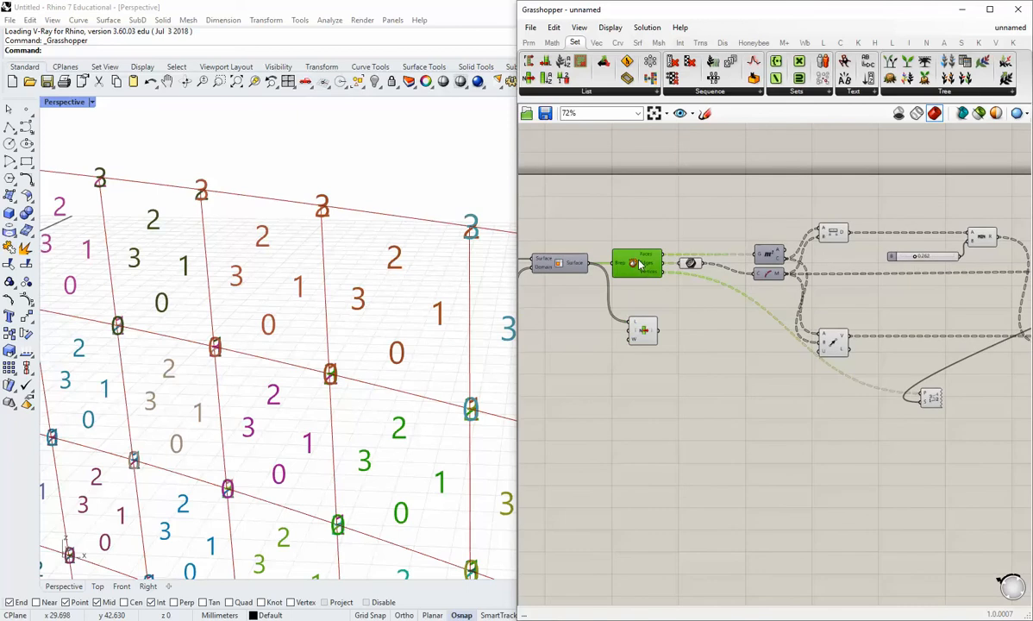
key(ctrl+c)
key(ctrl+v)
drag(653, 273, 680, 331)
right_drag(693, 352, 661, 346)
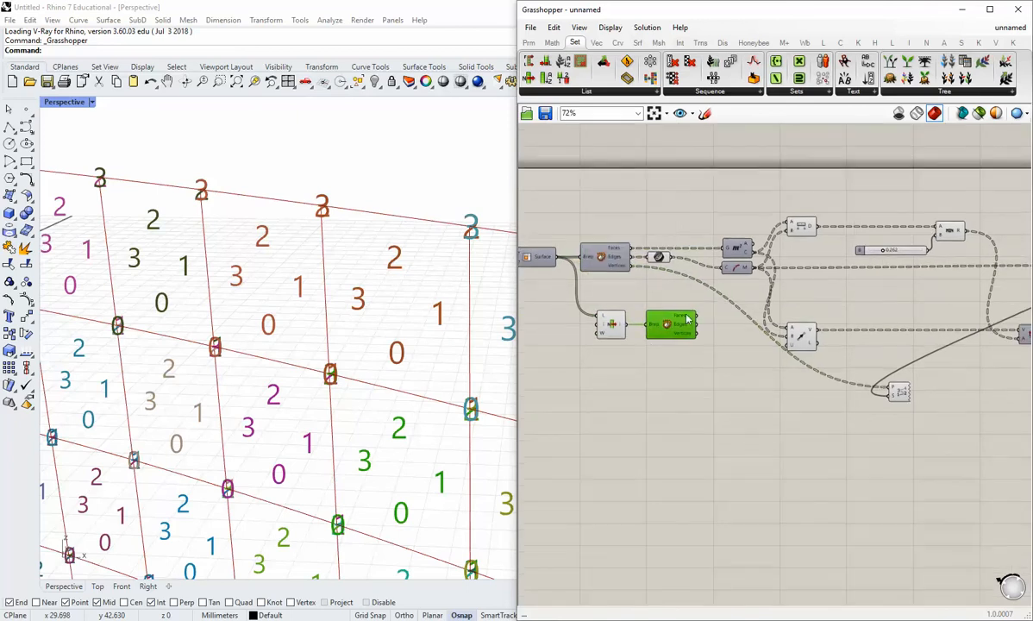
Connect the duplicate Deconstruct Brep's Vertices output to the second Point List's P input.
drag(698, 337, 874, 390)
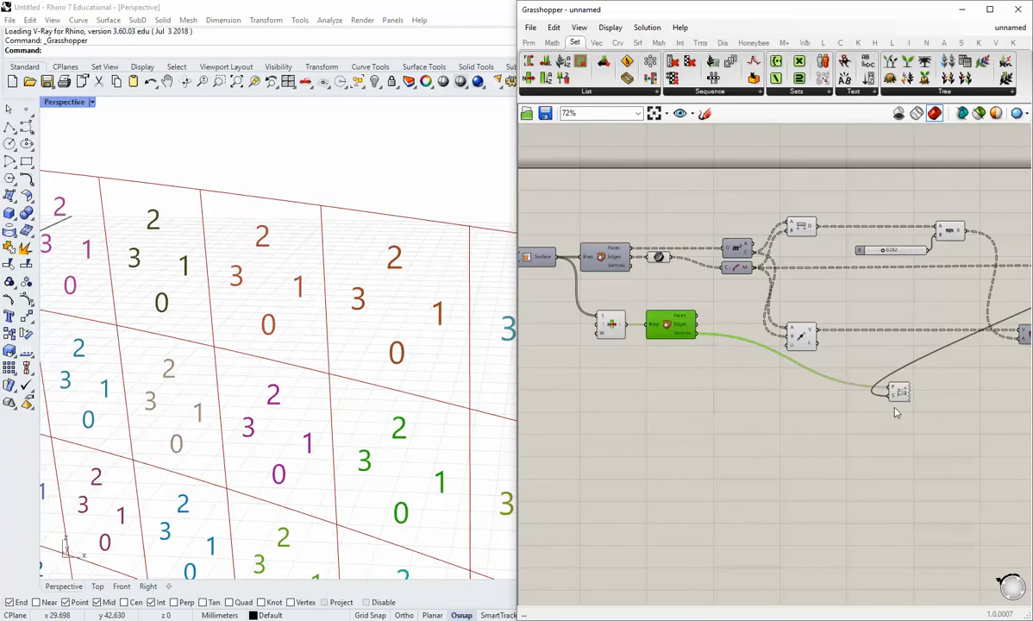
click(901, 394)
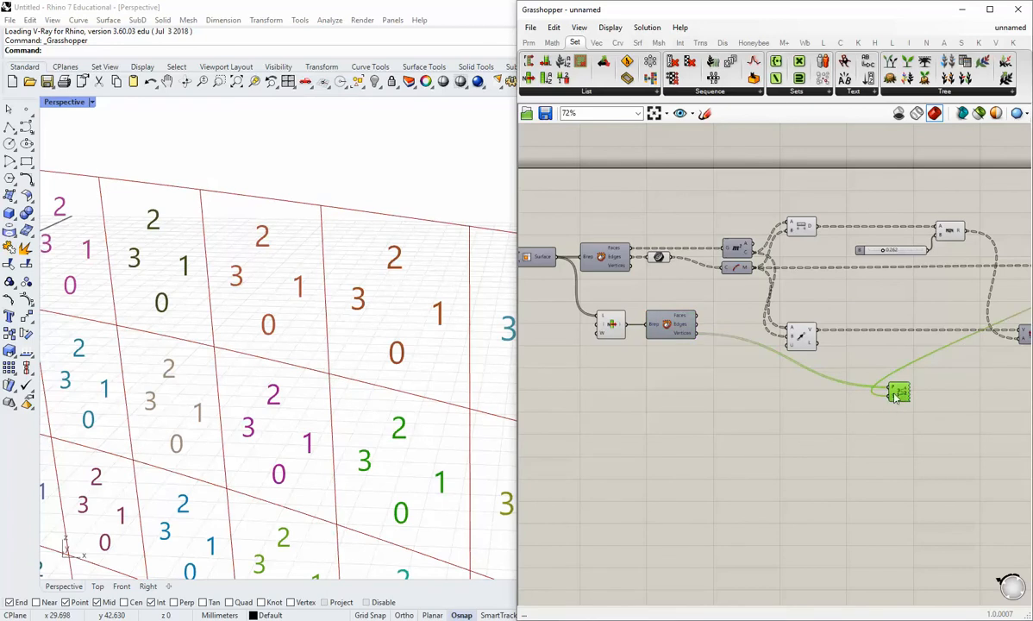
click(856, 463)
Examine the numbering of the corner vertices and moved points on the surface's first panel.
click(334, 334)
scroll(336, 333, down, 2)
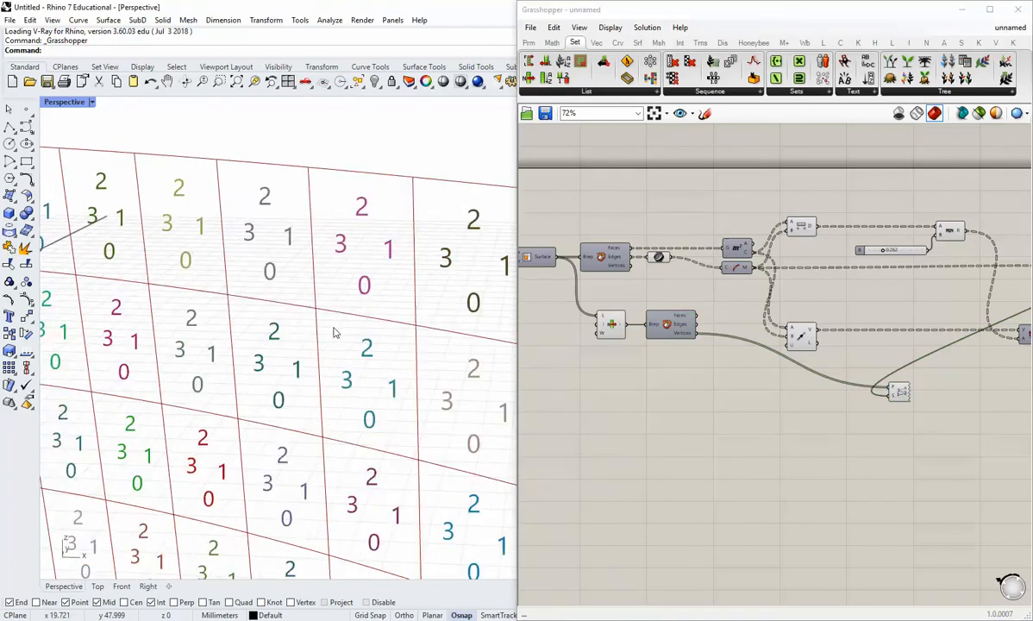
scroll(335, 333, down, 2)
scroll(365, 276, down, 3)
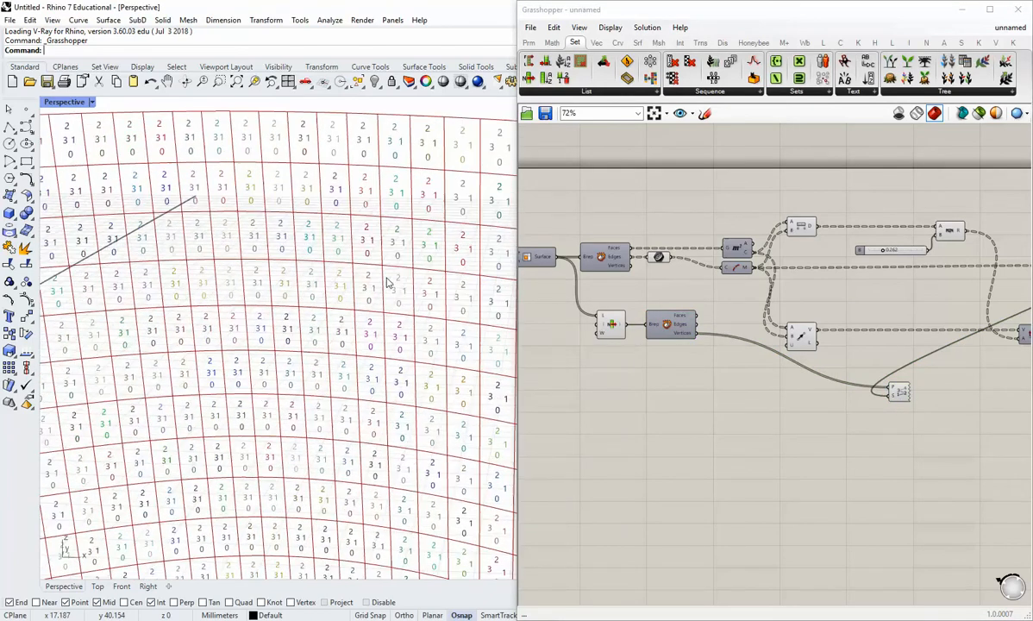
scroll(386, 291, down, 4)
scroll(326, 349, down, 3)
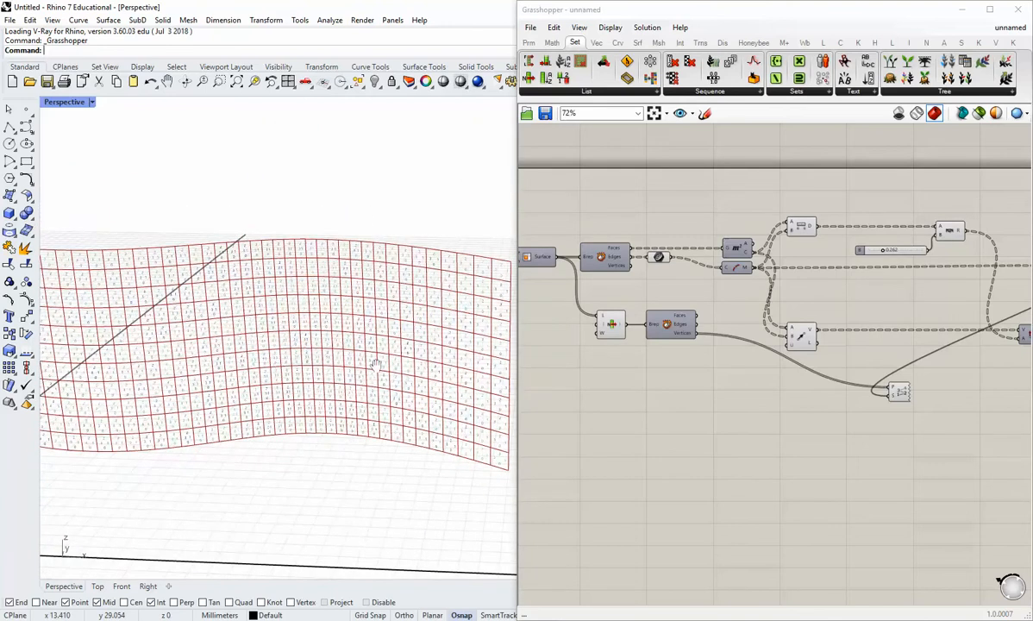
shift+right_drag(376, 366, 481, 367)
scroll(112, 429, up, 4)
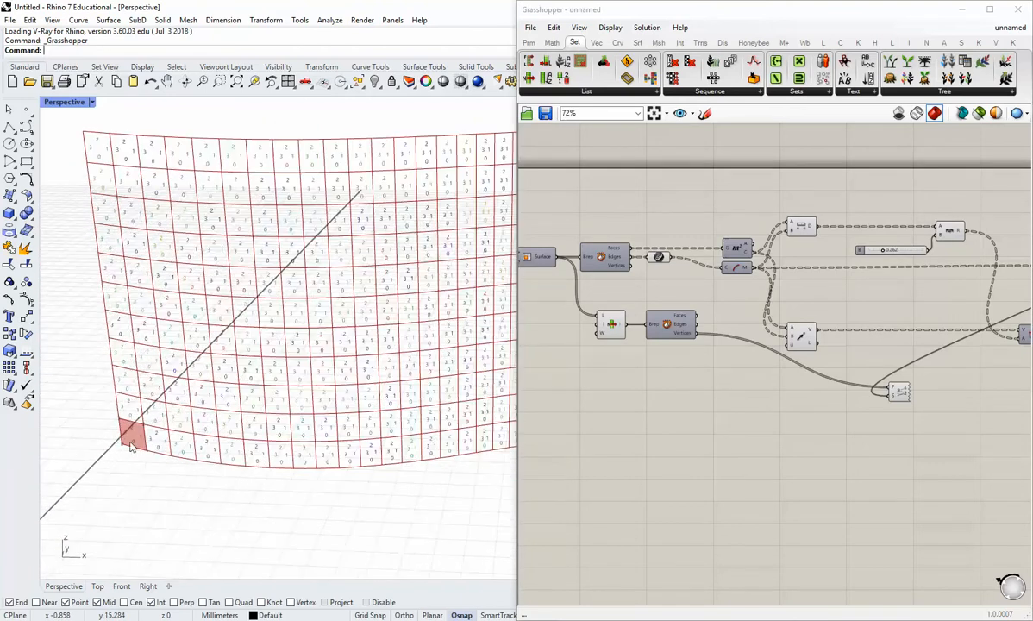
scroll(130, 445, up, 7)
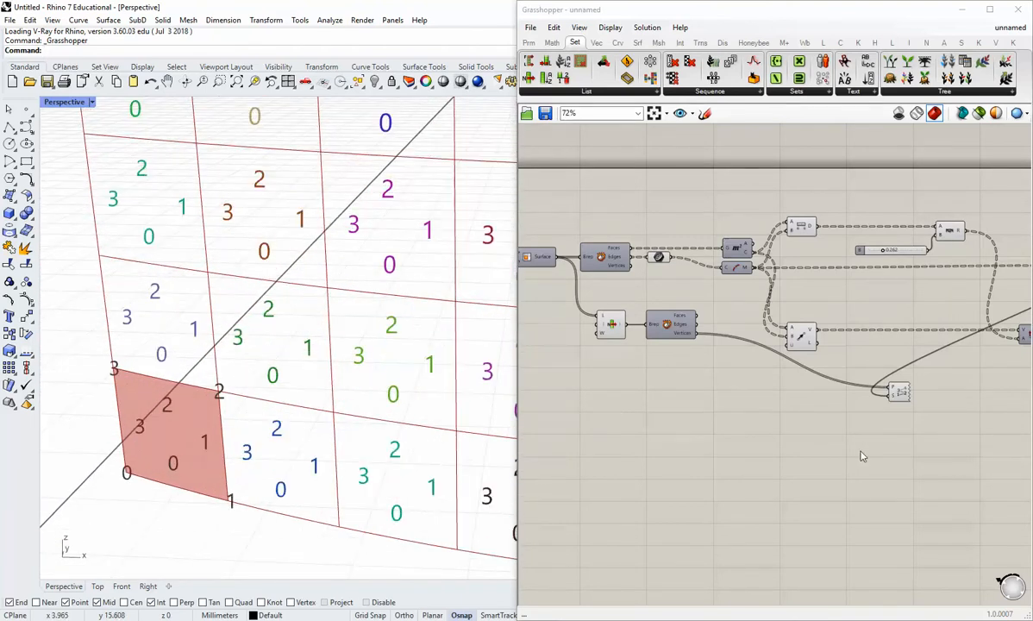
Turn off the List Item component's preview.
click(900, 394)
click(610, 324)
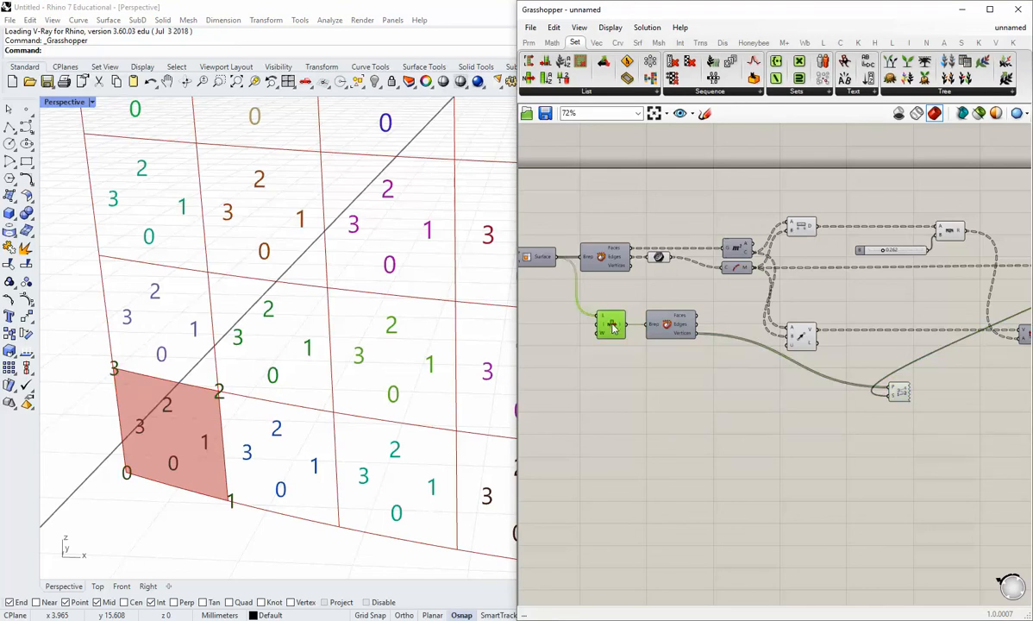
right_click(614, 320)
click(645, 344)
click(758, 433)
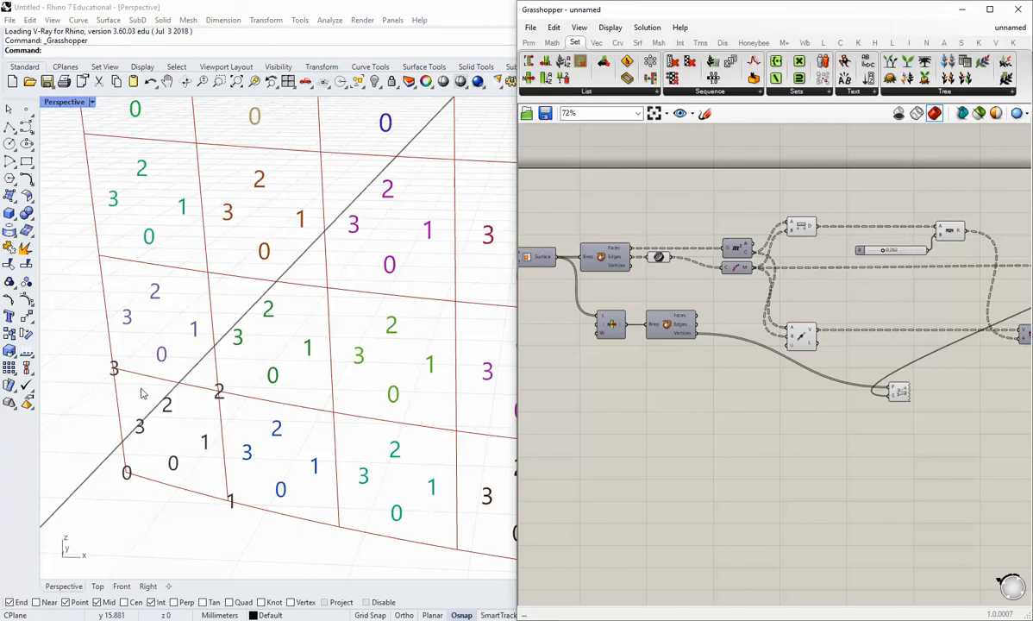
Turn off the second Point List's preview and move it below and beyond the Move component.
scroll(811, 381, down, 3)
click(767, 393)
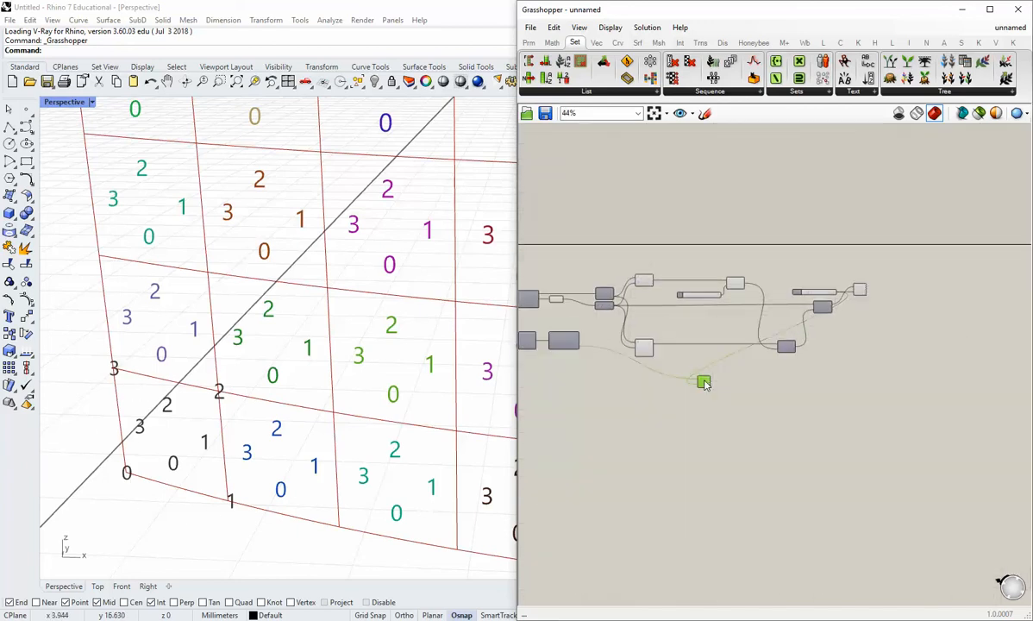
scroll(779, 394, up, 4)
right_click(764, 394)
click(790, 420)
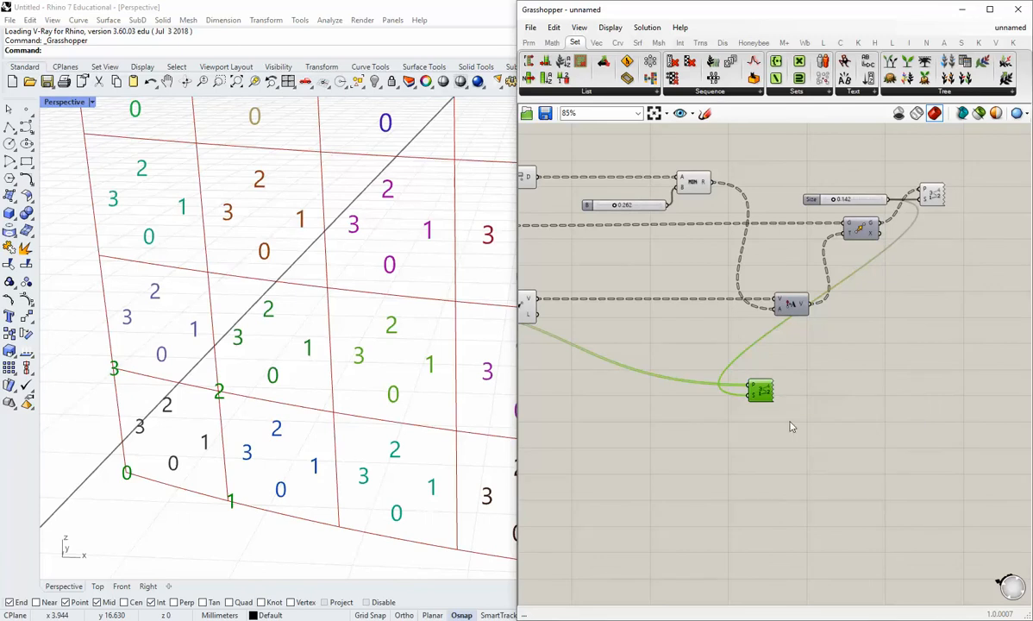
right_drag(790, 421, 705, 421)
drag(705, 423, 890, 388)
Delete the List Item component and the duplicate Deconstruct Brep attached to it.
scroll(752, 385, down, 3)
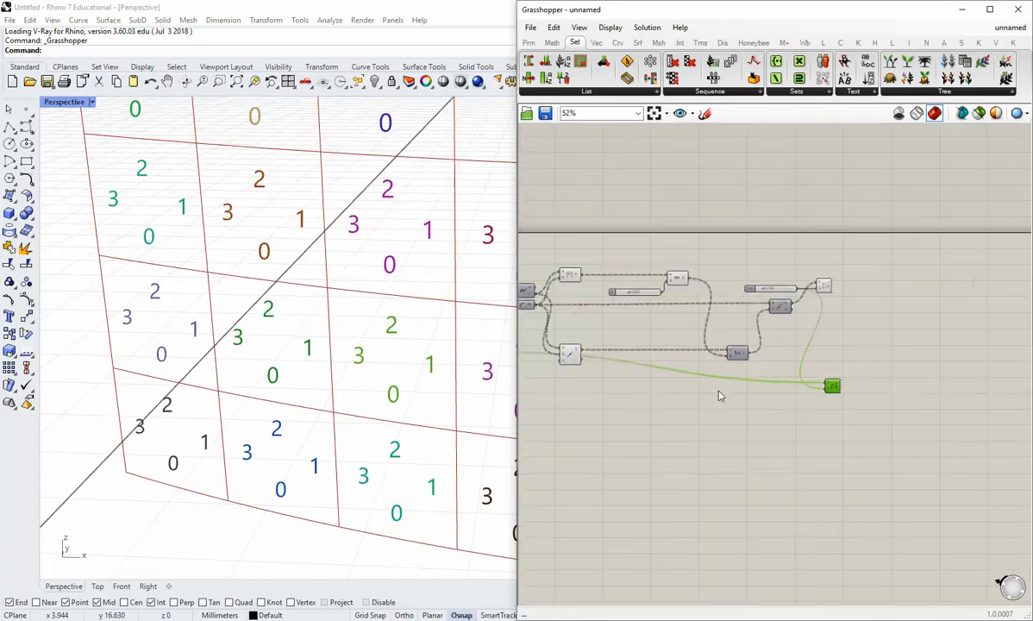
right_drag(581, 383, 786, 396)
scroll(786, 397, up, 2)
drag(692, 385, 567, 323)
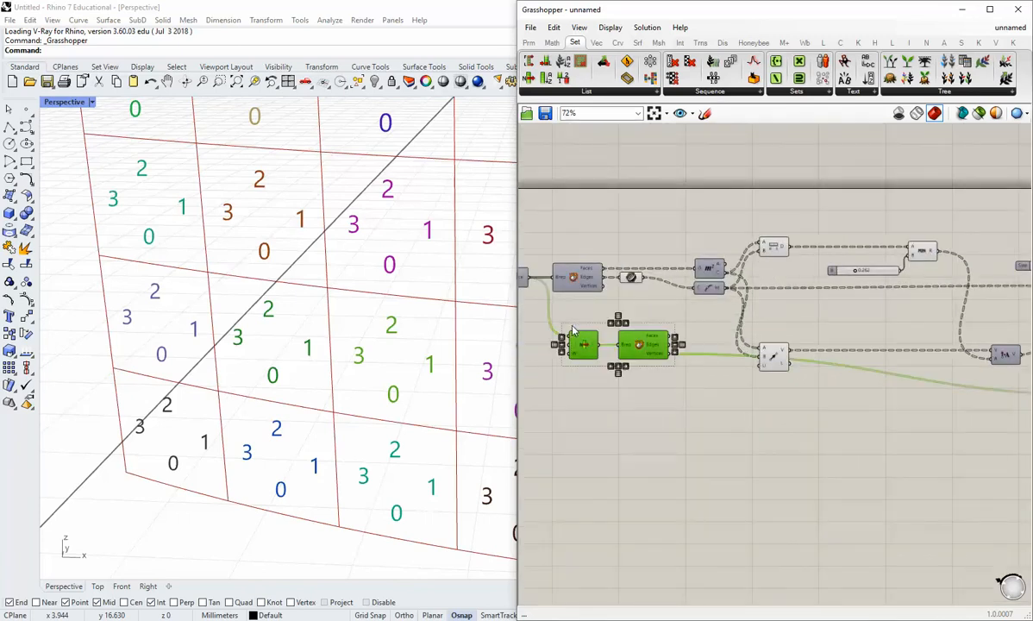
key(Delete)
Delete both Point List components and the Size slider.
right_drag(976, 465, 605, 484)
scroll(694, 427, up, 2)
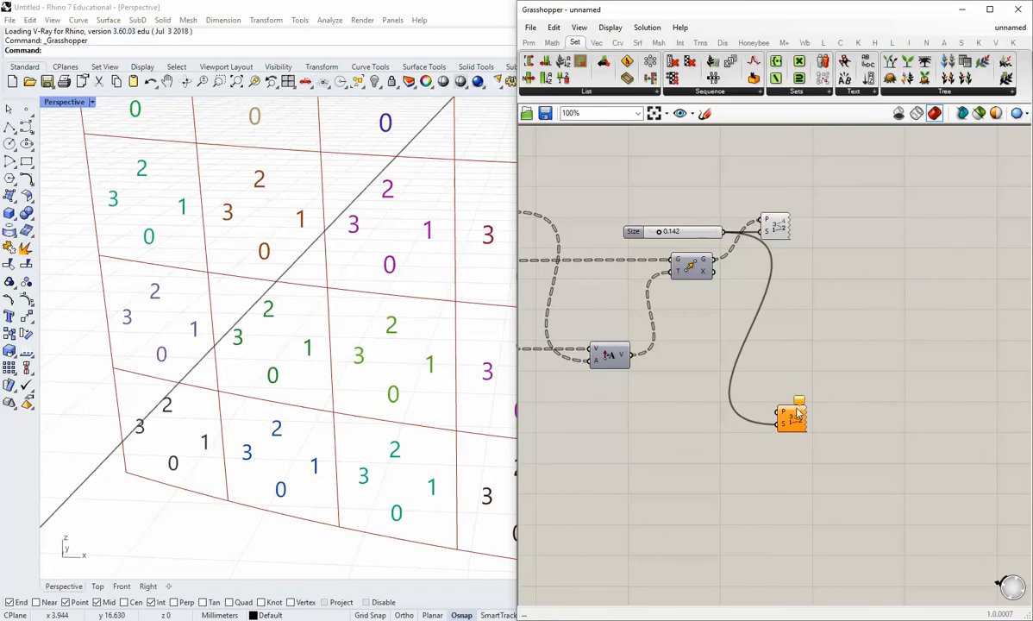
click(798, 412)
key(Delete)
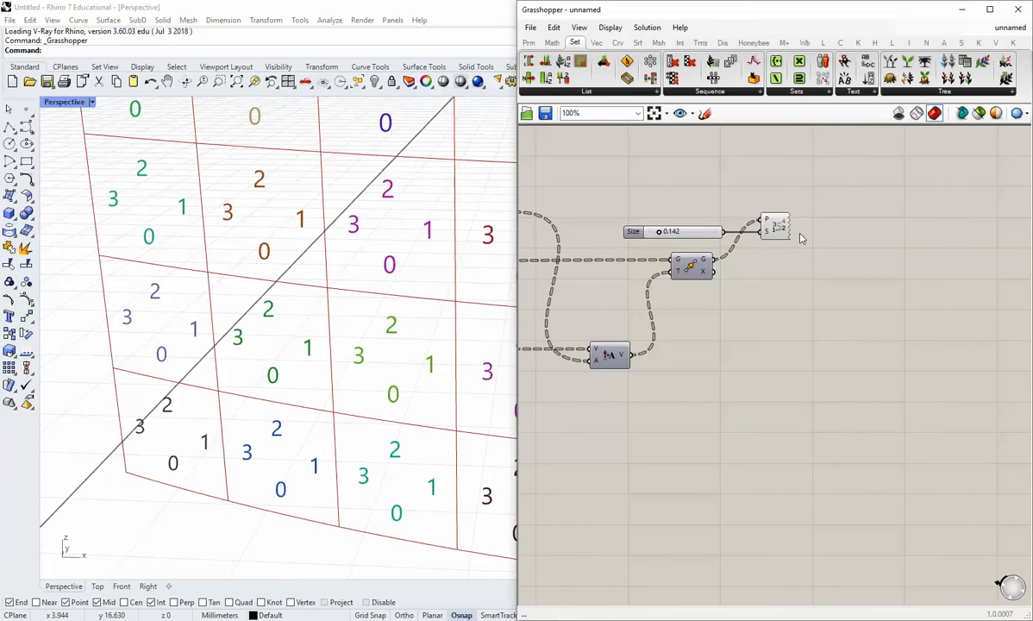
drag(801, 240, 617, 208)
key(Delete)
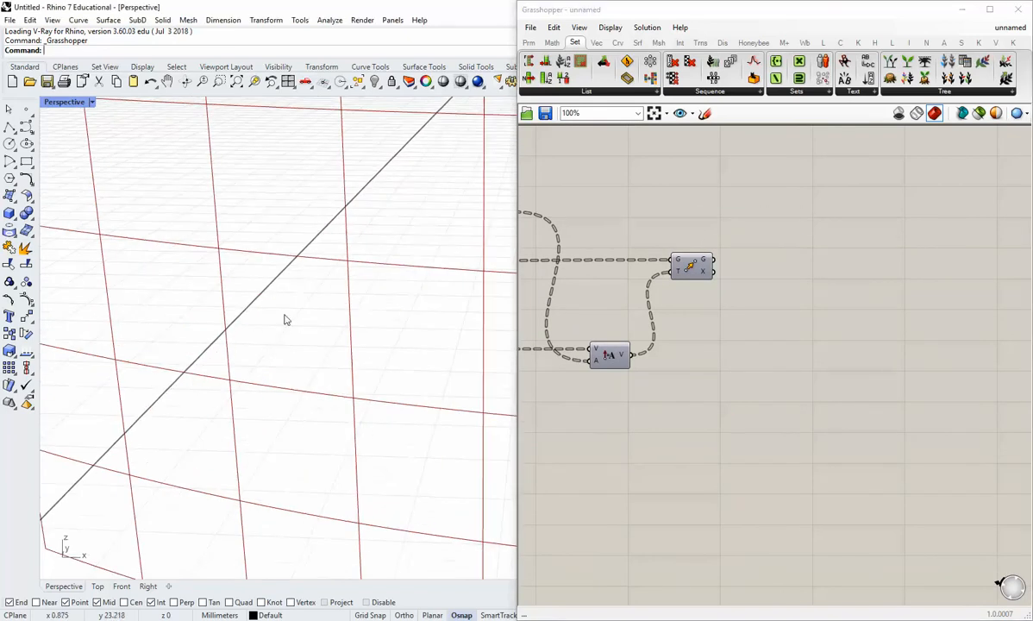
Turn Move's preview back on and inspect the moved points across the surface panels.
right_click(691, 266)
right_drag(364, 193, 336, 307)
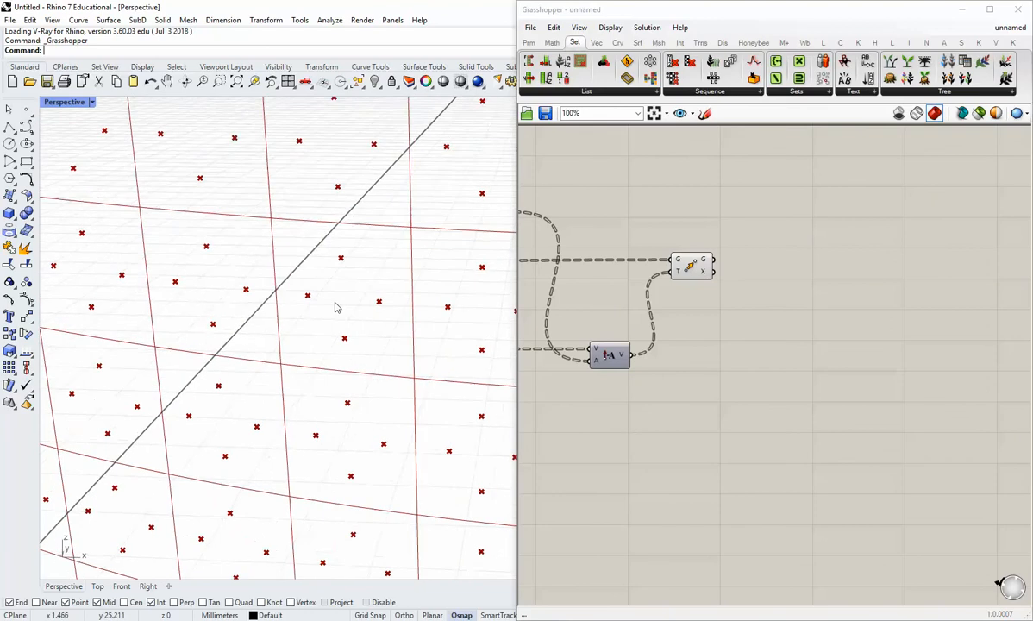
scroll(336, 307, down, 5)
right_drag(297, 345, 302, 369)
scroll(285, 367, down, 5)
right_drag(362, 326, 269, 293)
scroll(272, 283, up, 4)
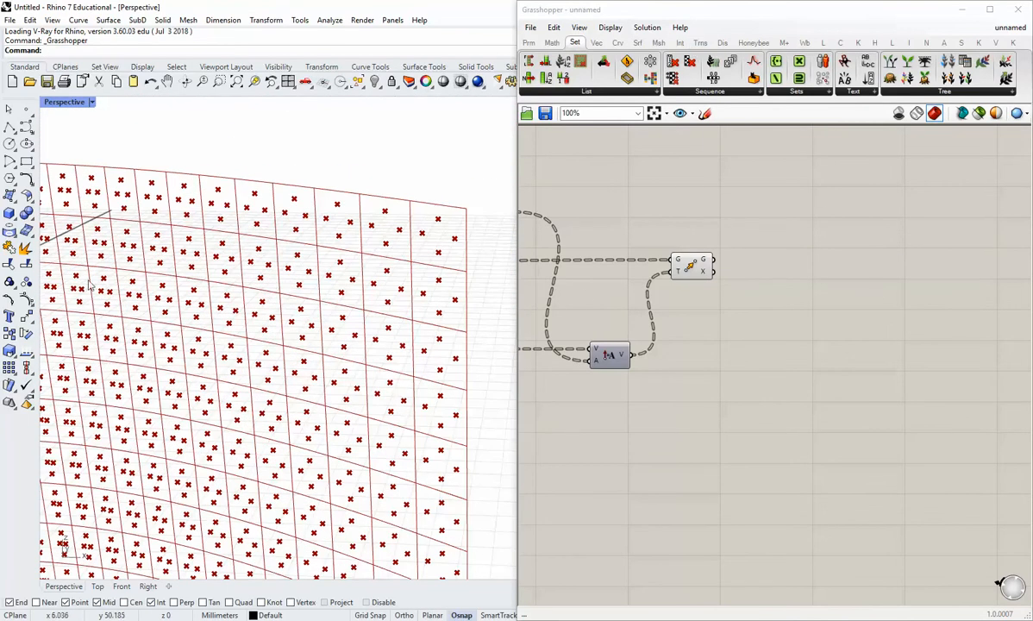
shift+right_drag(323, 249, 282, 242)
scroll(325, 270, up, 3)
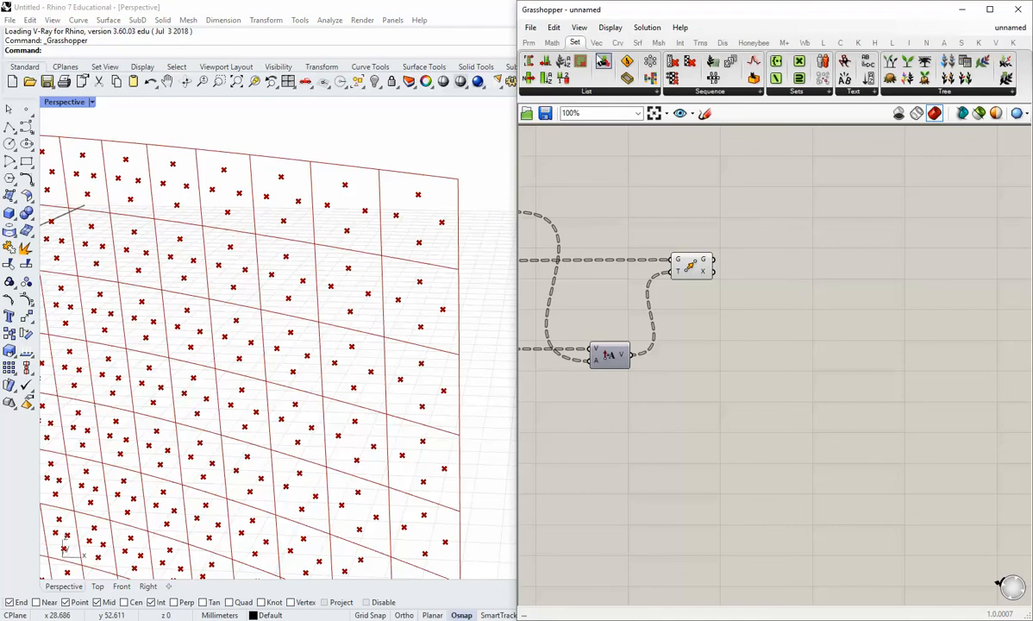
Add a Weave component below and beyond the Move component.
click(633, 91)
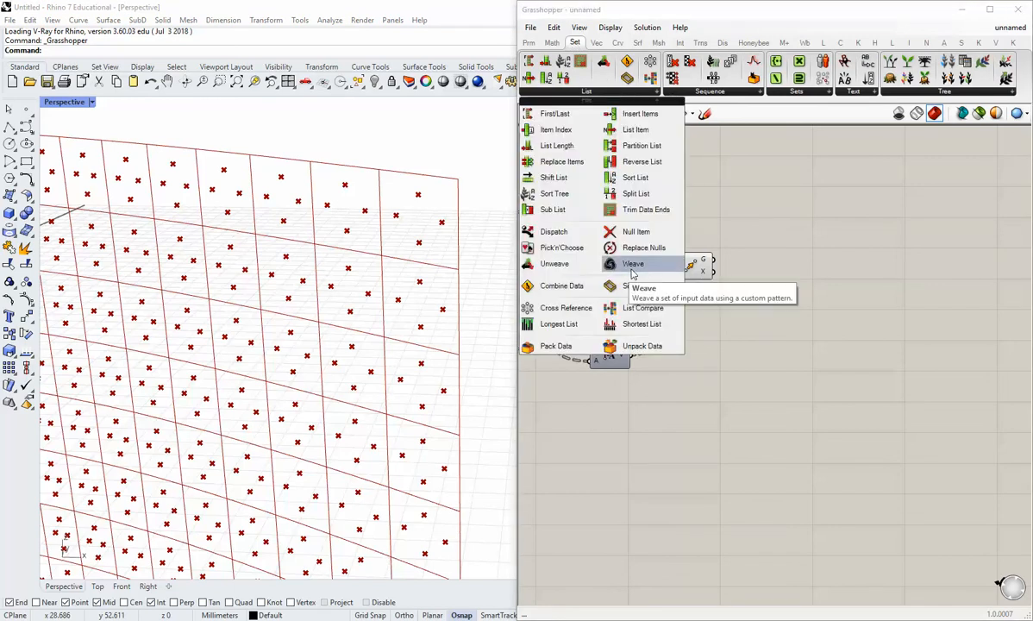
drag(633, 268, 780, 335)
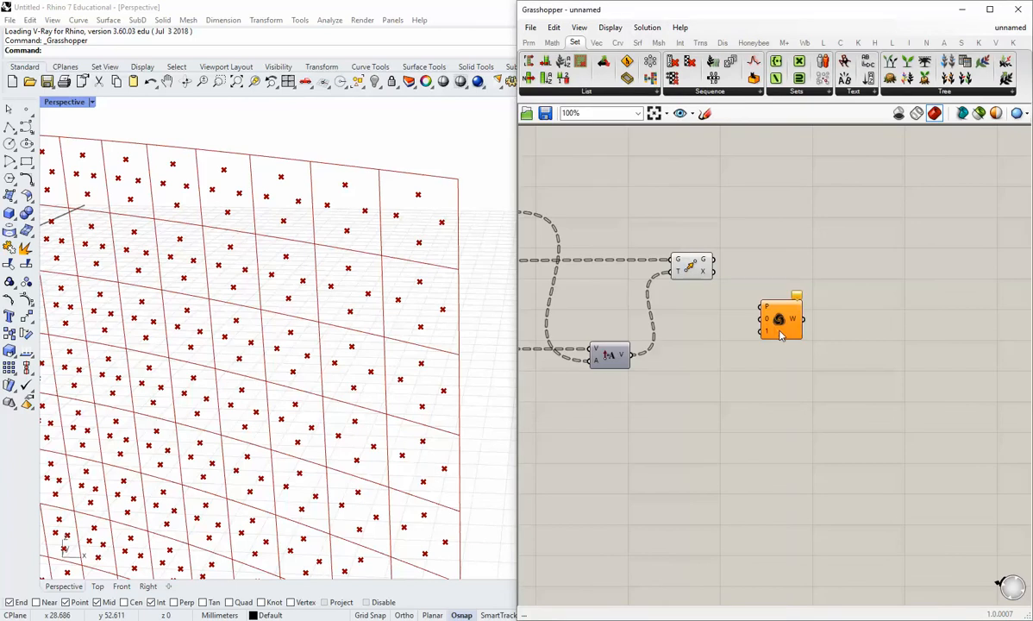
Add a Point parameter below the edge Curve parameter and feed it with Deconstruct Brep's vertices.
scroll(749, 316, up, 4)
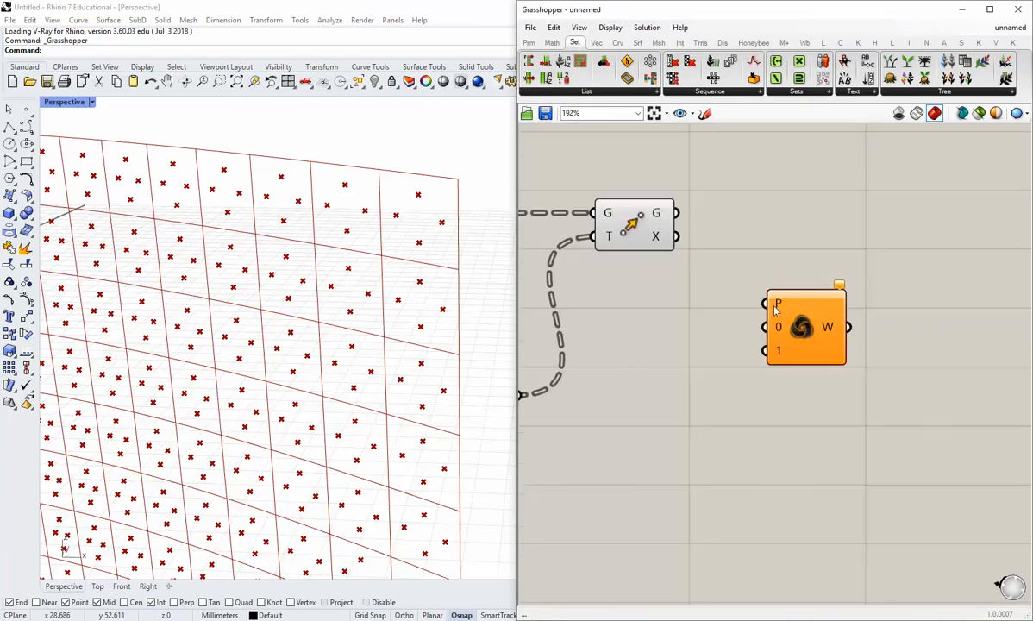
mouse_move(778, 306)
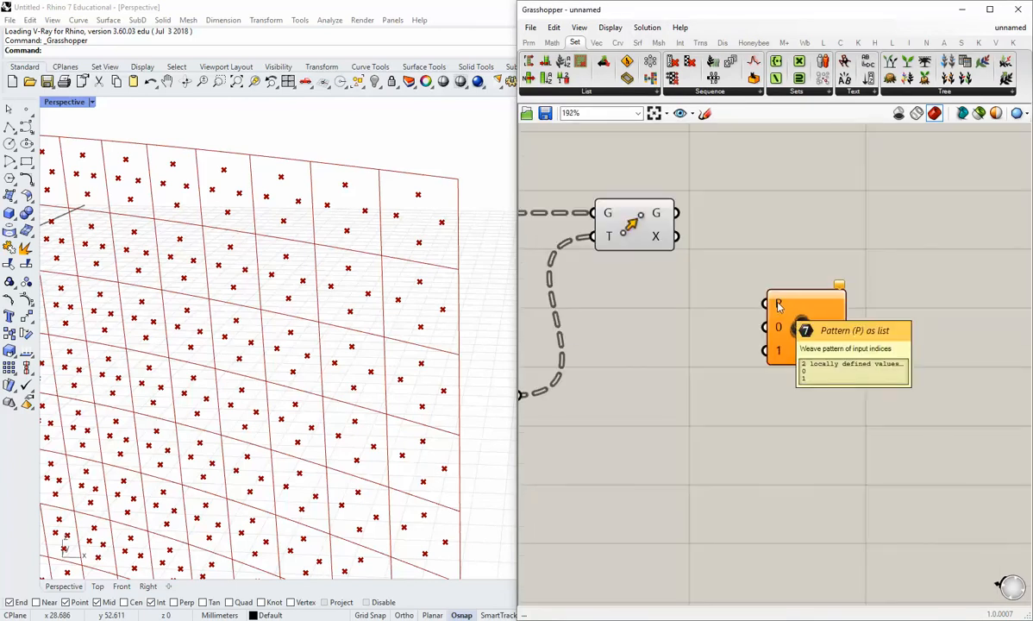
mouse_move(778, 353)
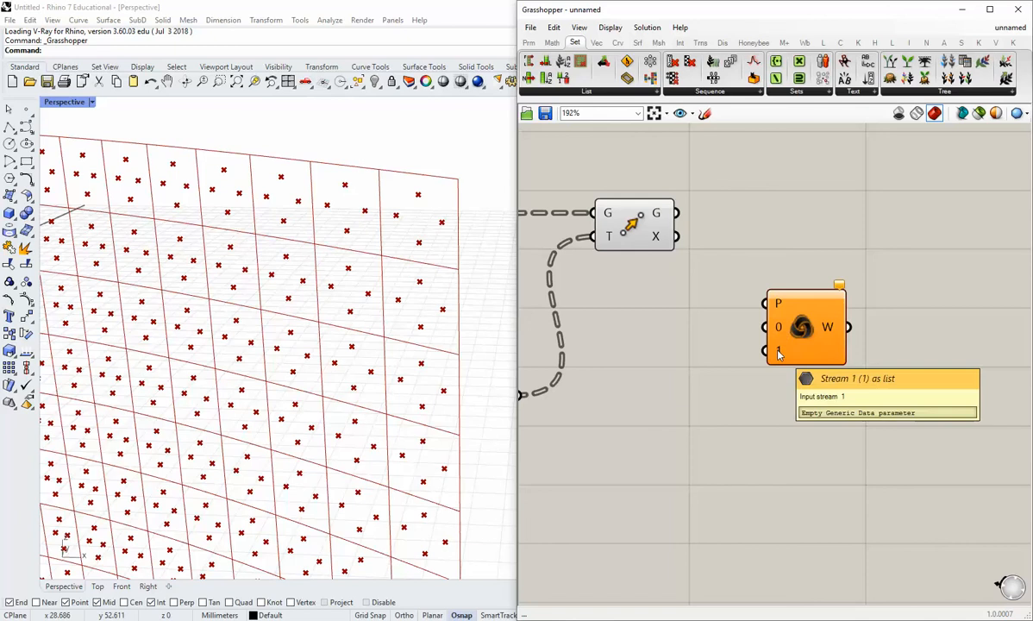
scroll(780, 353, down, 5)
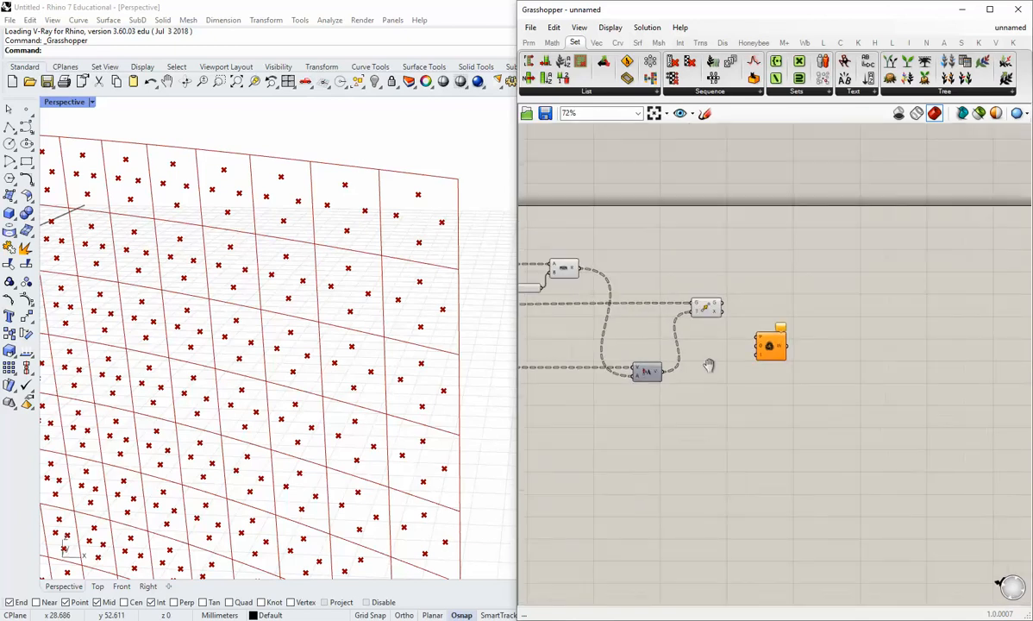
scroll(782, 354, down, 2)
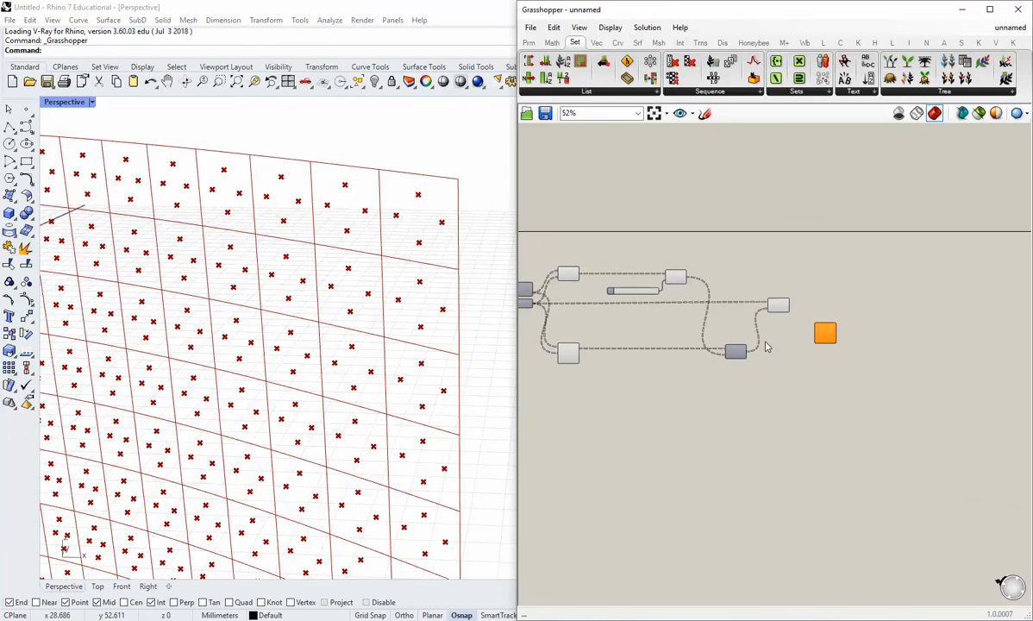
scroll(576, 321, up, 2)
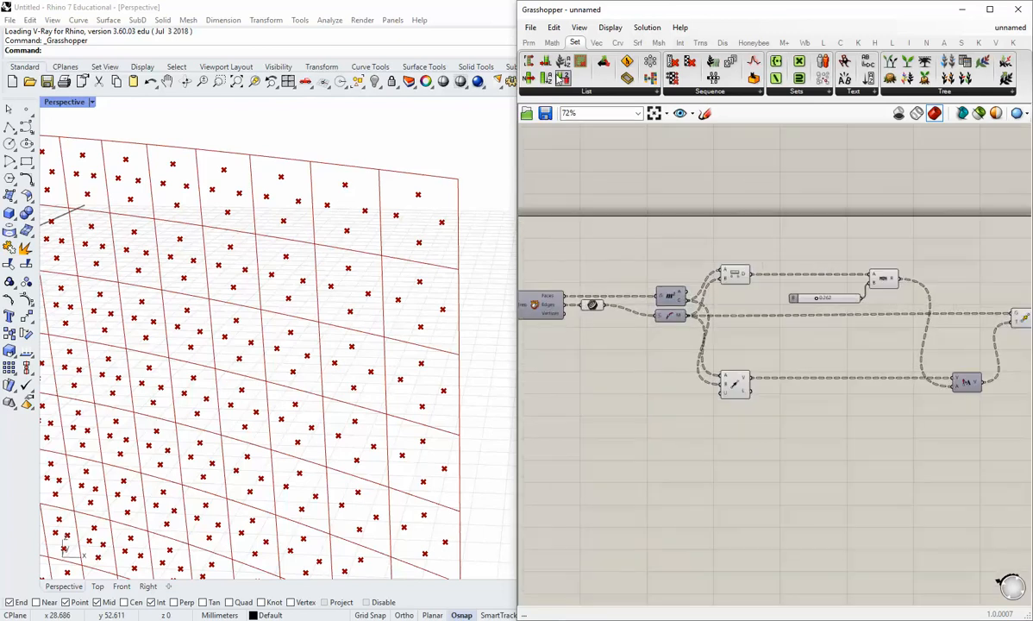
click(527, 43)
drag(529, 63, 577, 351)
right_drag(603, 369, 648, 354)
mouse_move(630, 336)
mouse_down()
mouse_move(883, 339)
mouse_move(647, 338)
mouse_up()
scroll(675, 349, down, 1)
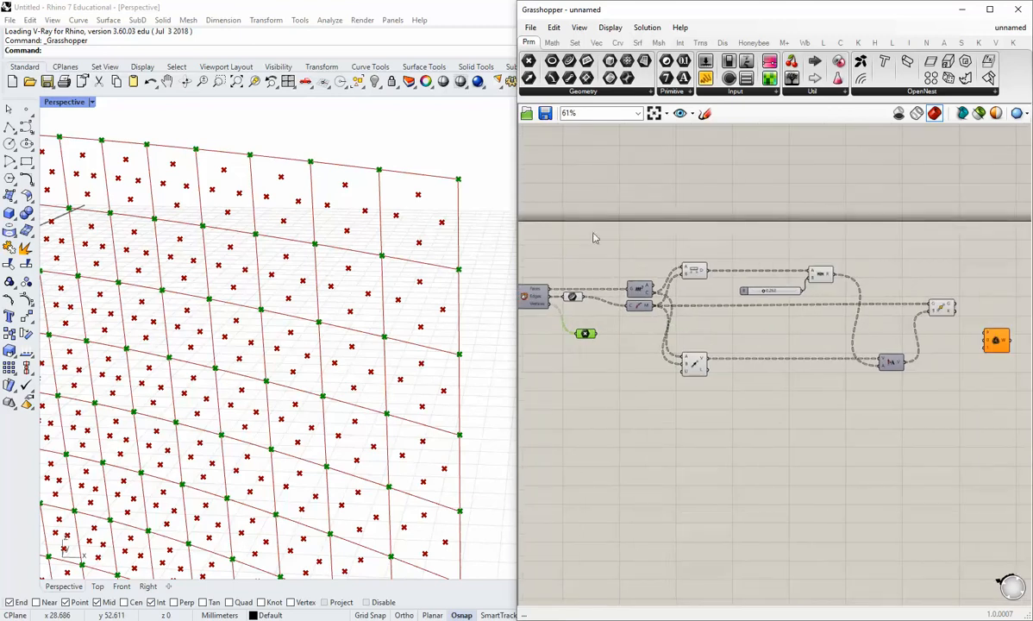
Add a second Point parameter fed by the first one and turn off the first one's preview.
drag(530, 62, 609, 334)
scroll(606, 337, up, 2)
drag(625, 338, 632, 340)
right_click(582, 335)
click(606, 356)
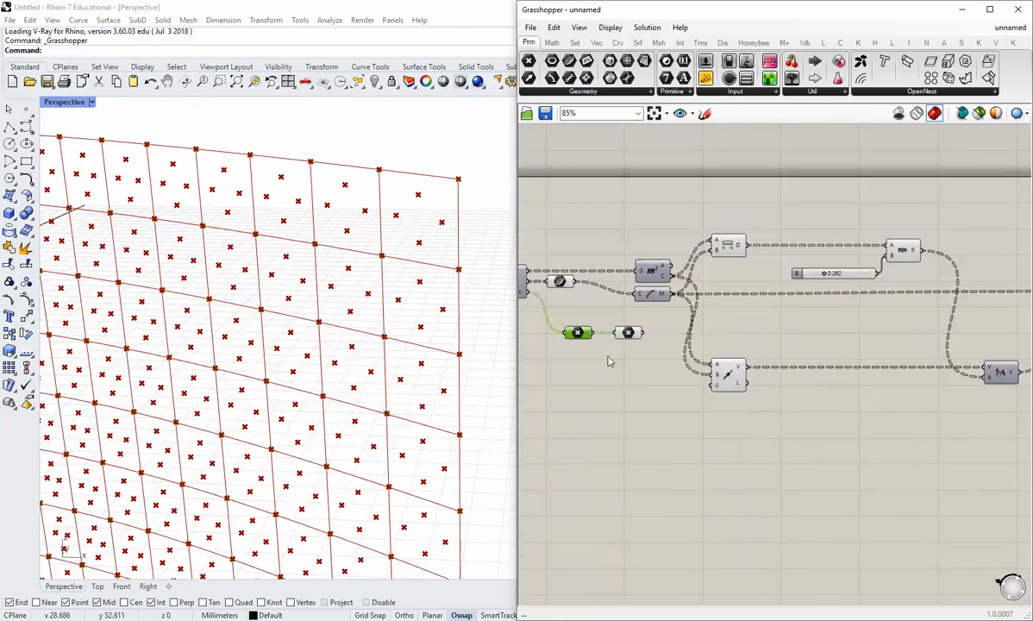
Move the second Point parameter along its wire to just before the Weave component, below Move.
scroll(660, 359, down, 1)
right_drag(661, 359, 636, 366)
drag(610, 345, 990, 347)
click(1012, 407)
right_drag(992, 404, 837, 395)
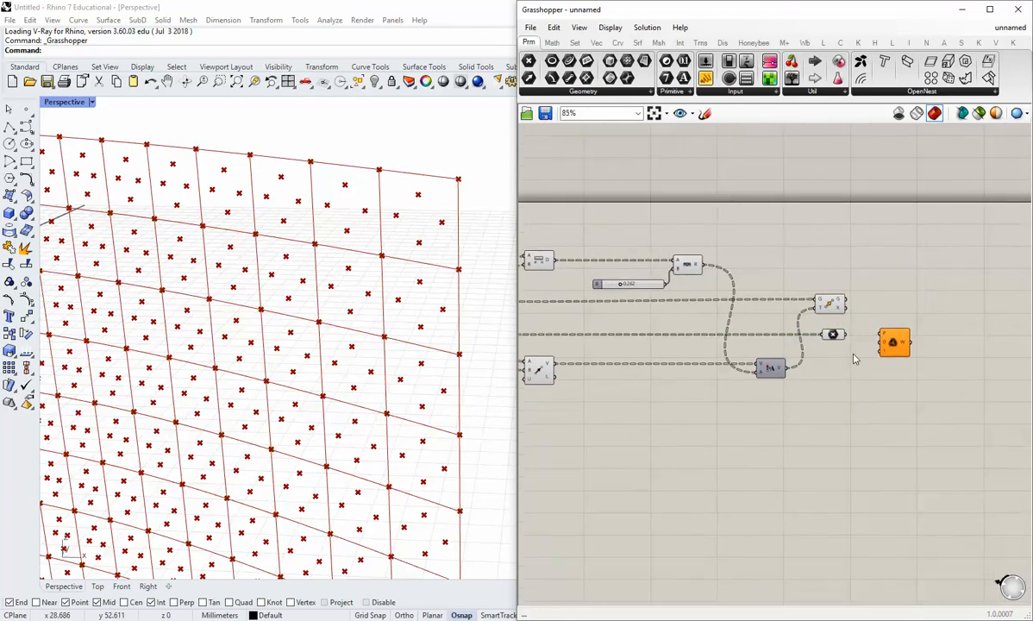
Connect the vertex Point parameter to Weave's stream 0 and Move's geometry output to stream 1.
scroll(856, 357, up, 3)
right_drag(856, 357, 794, 362)
drag(778, 327, 868, 327)
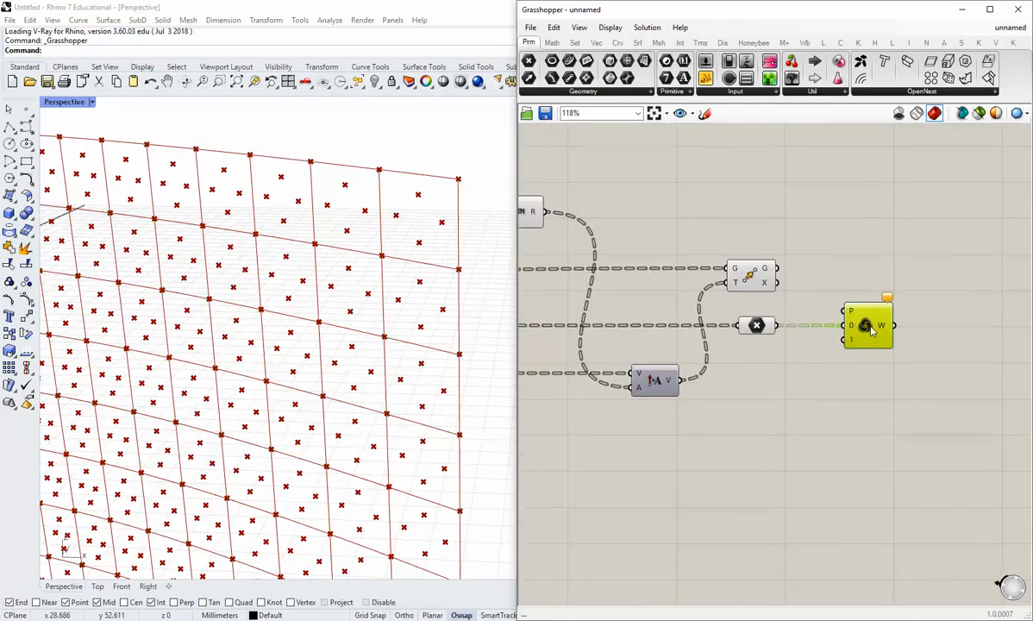
click(740, 270)
drag(777, 268, 843, 339)
click(848, 391)
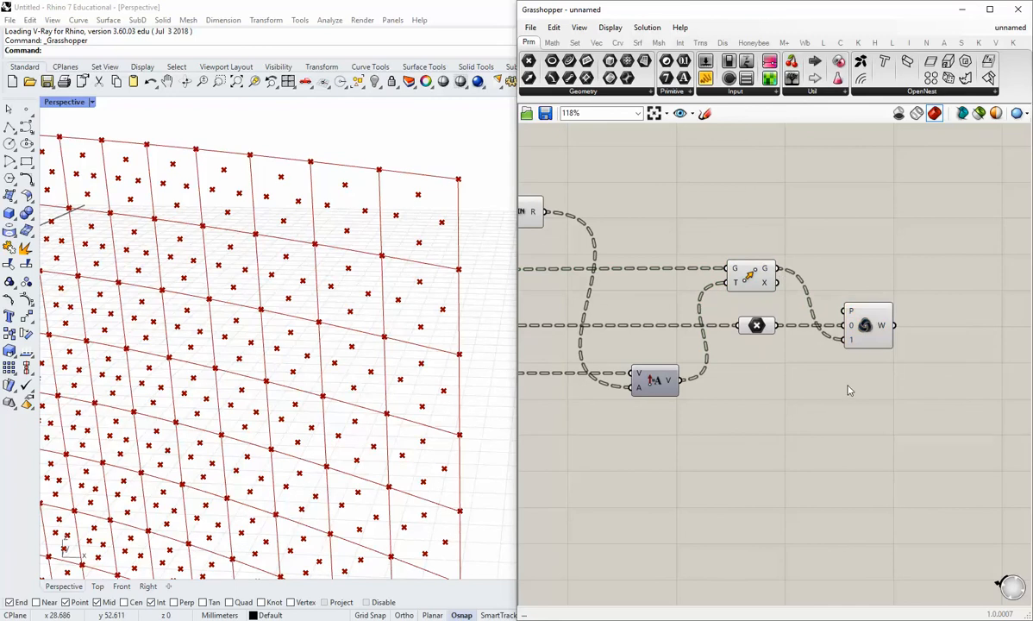
Turn off the previews of the Move component and the Point parameter feeding Weave.
right_drag(904, 380, 826, 378)
scroll(800, 323, up, 2)
click(801, 323)
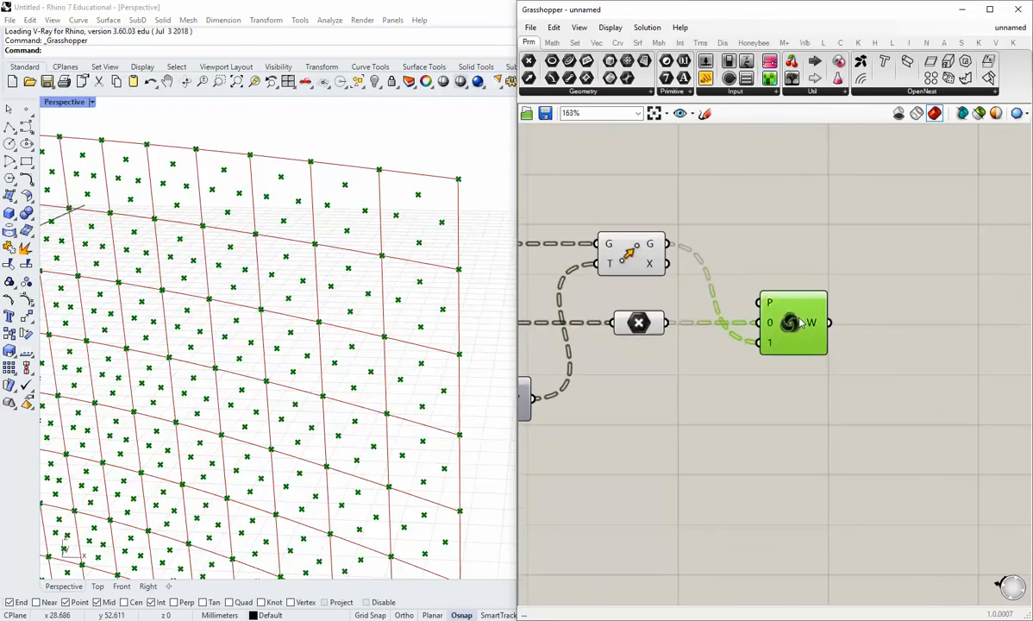
drag(689, 369, 647, 254)
middle_click(647, 254)
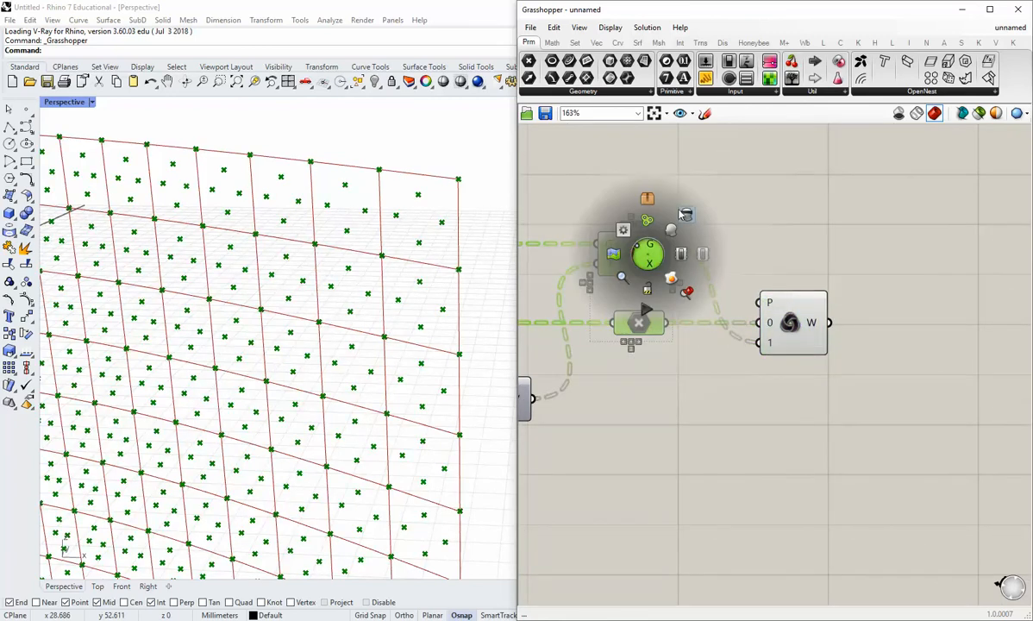
click(641, 199)
click(694, 199)
Compare the list structure of Weave's output with that of the moved points and the vertex points.
click(792, 334)
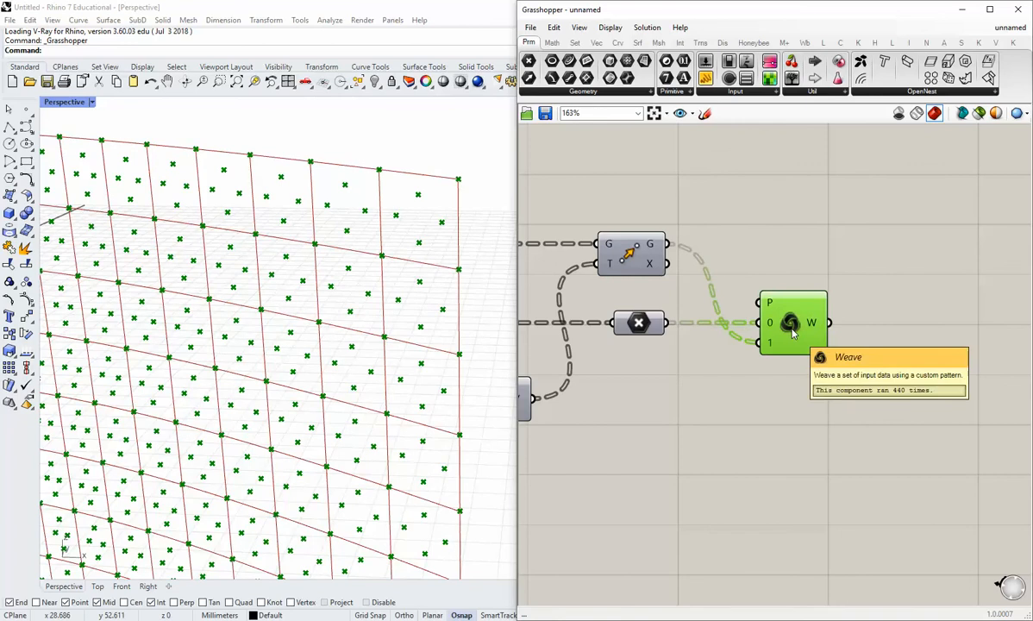
click(849, 356)
mouse_move(813, 325)
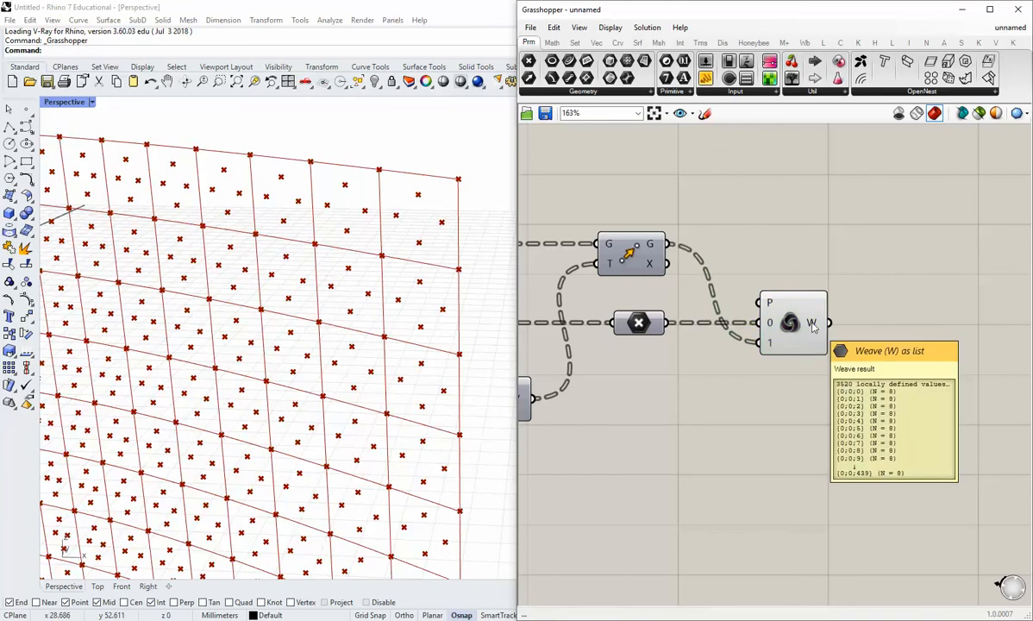
mouse_move(654, 247)
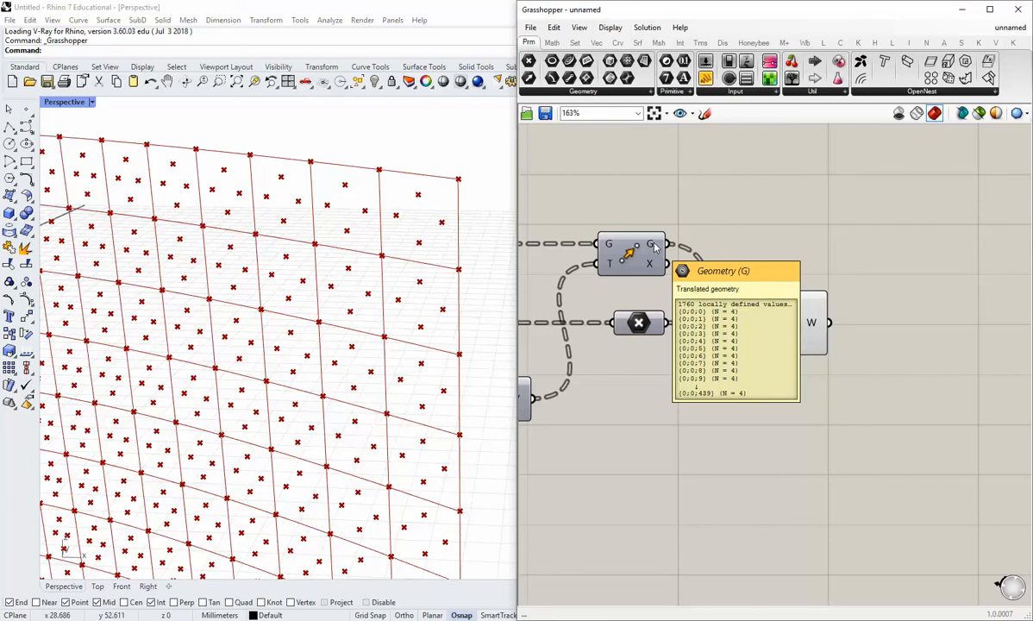
mouse_move(648, 330)
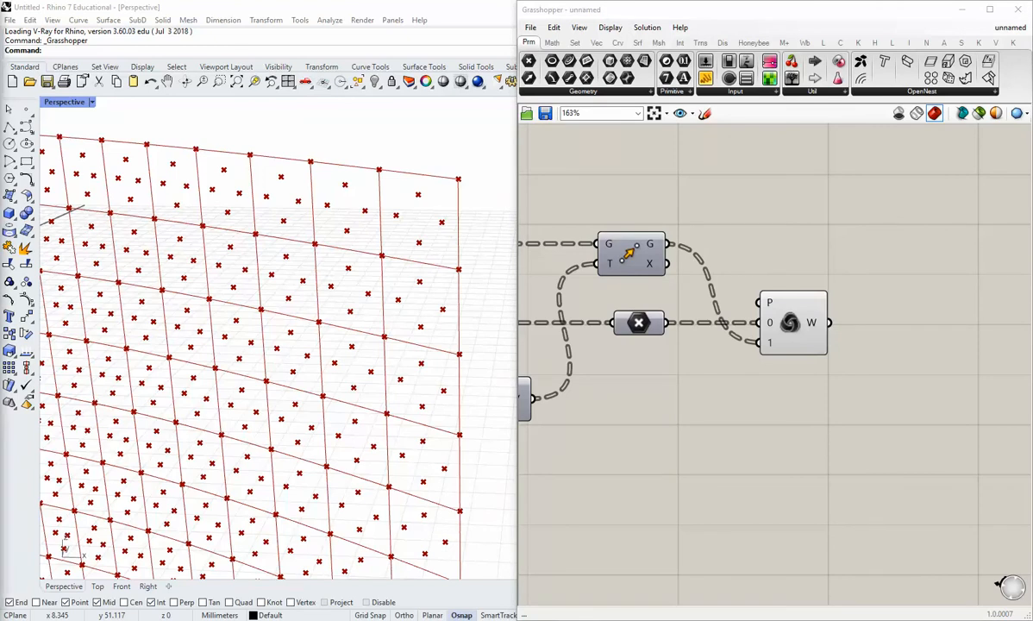
Add a PolyLine component fed by Weave's output as vertices, and turn off Weave's preview.
click(618, 42)
click(770, 91)
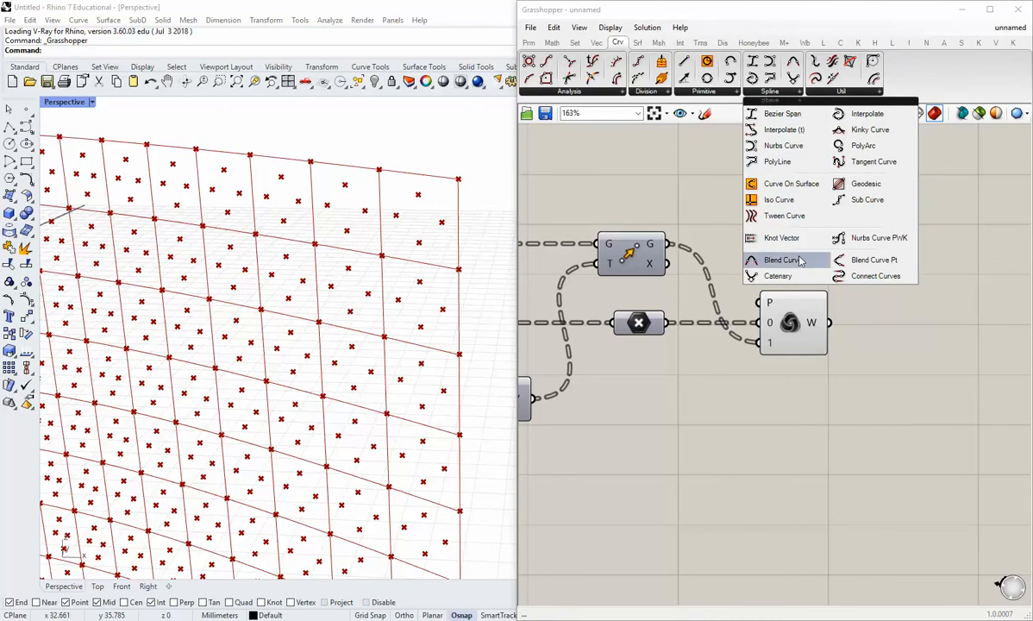
click(777, 161)
click(906, 345)
drag(829, 323, 915, 349)
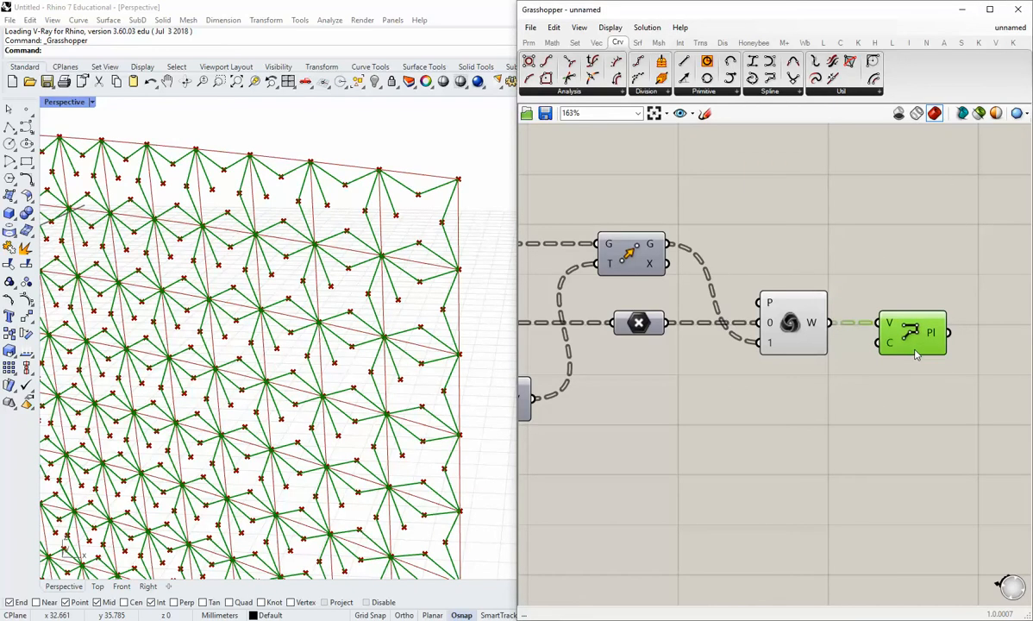
right_click(790, 325)
click(814, 349)
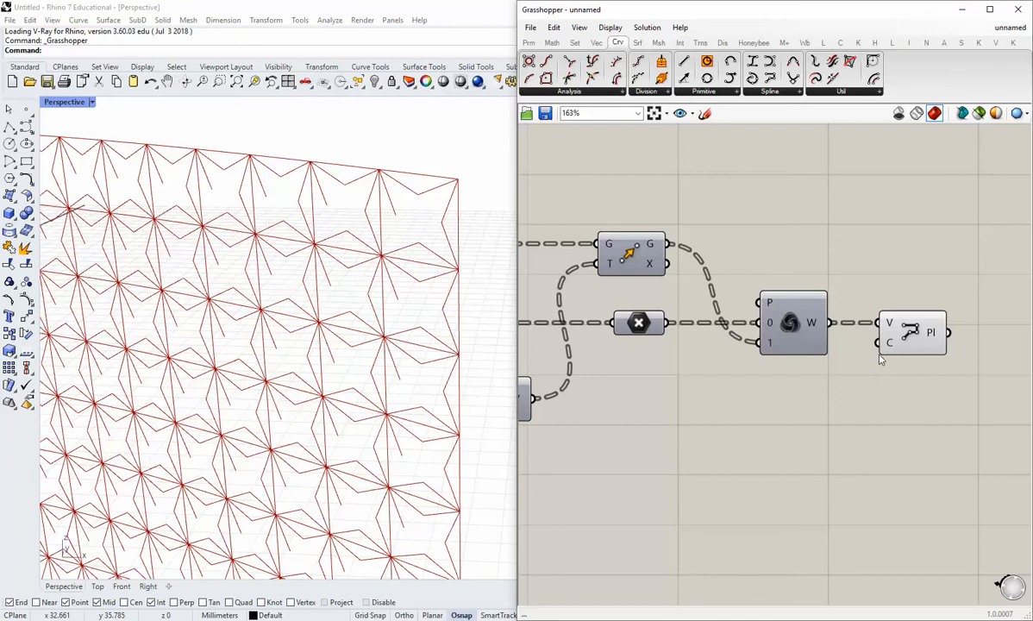
Set the PolyLine component's closed input (C) to True.
scroll(400, 216, up, 2)
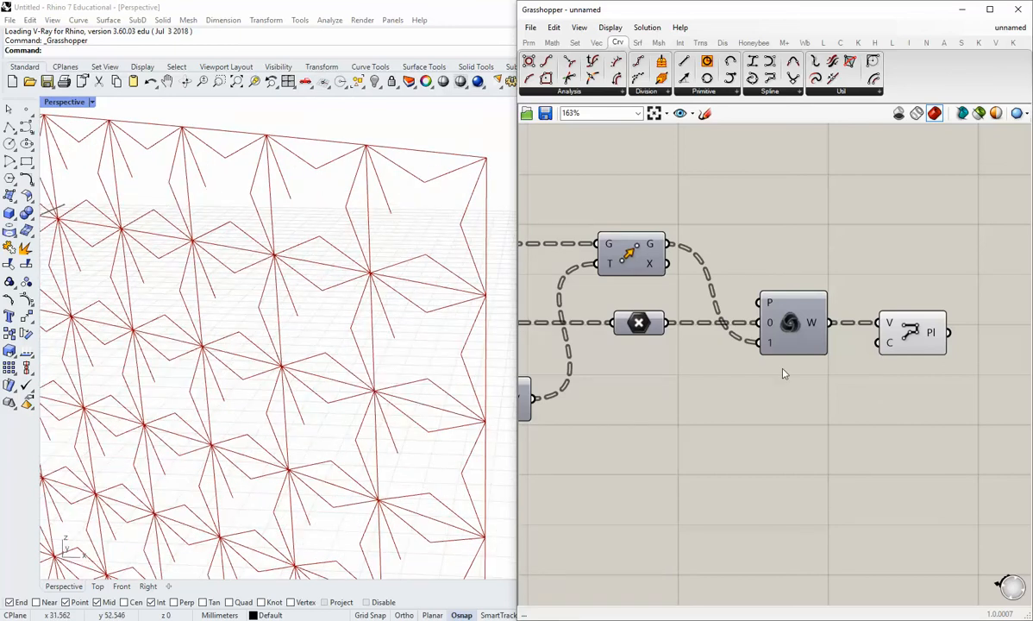
right_click(888, 346)
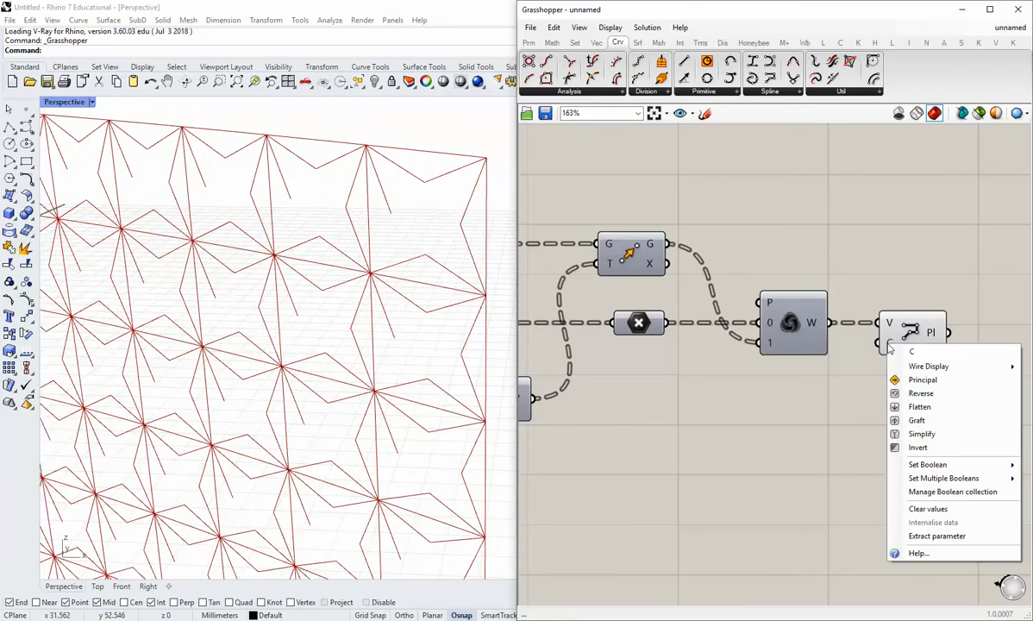
mouse_move(912, 467)
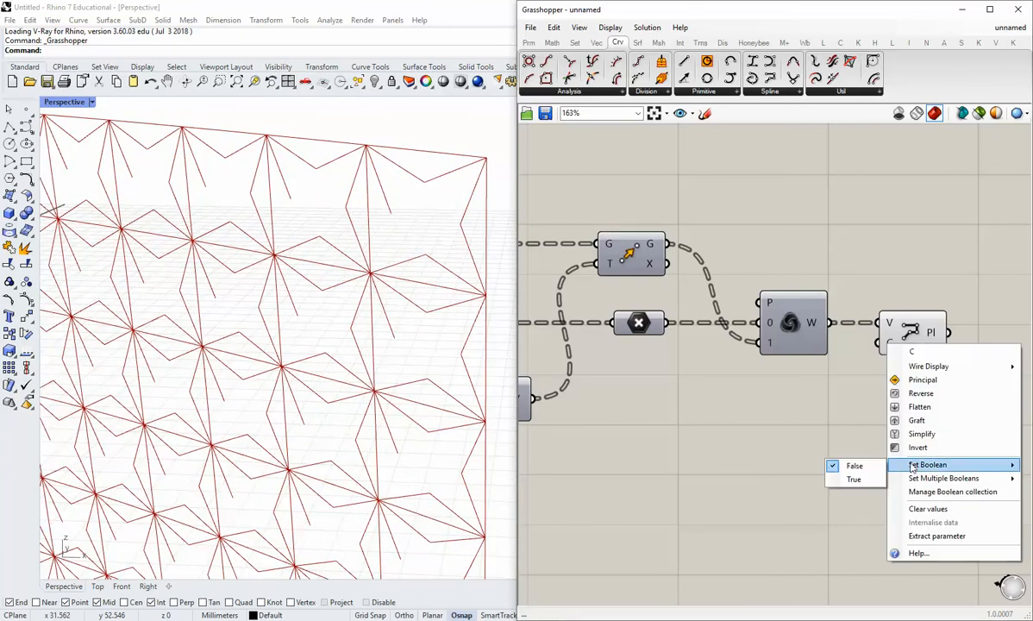
click(817, 423)
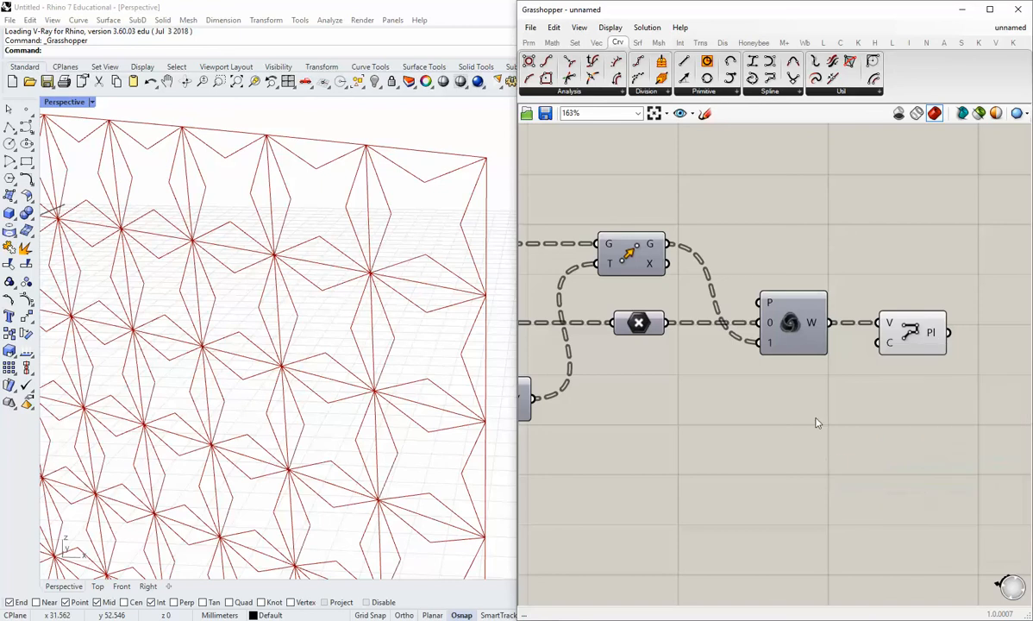
Add a Boolean Toggle below Weave, connect it to PolyLine's closed input and set it to True.
click(529, 42)
click(734, 93)
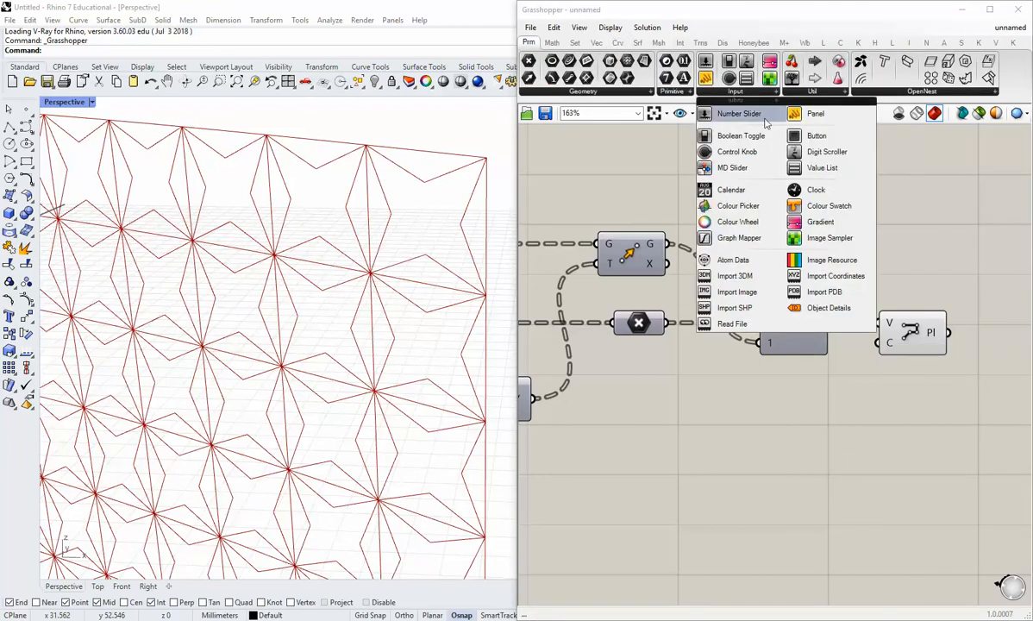
drag(742, 136, 924, 341)
click(828, 400)
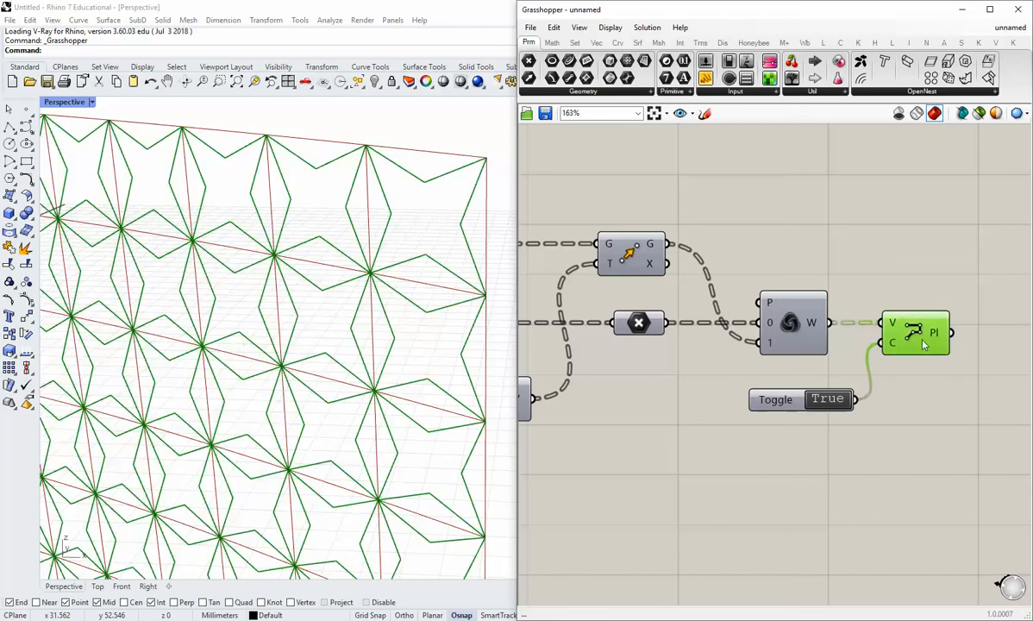
click(911, 388)
drag(788, 402, 801, 405)
click(847, 468)
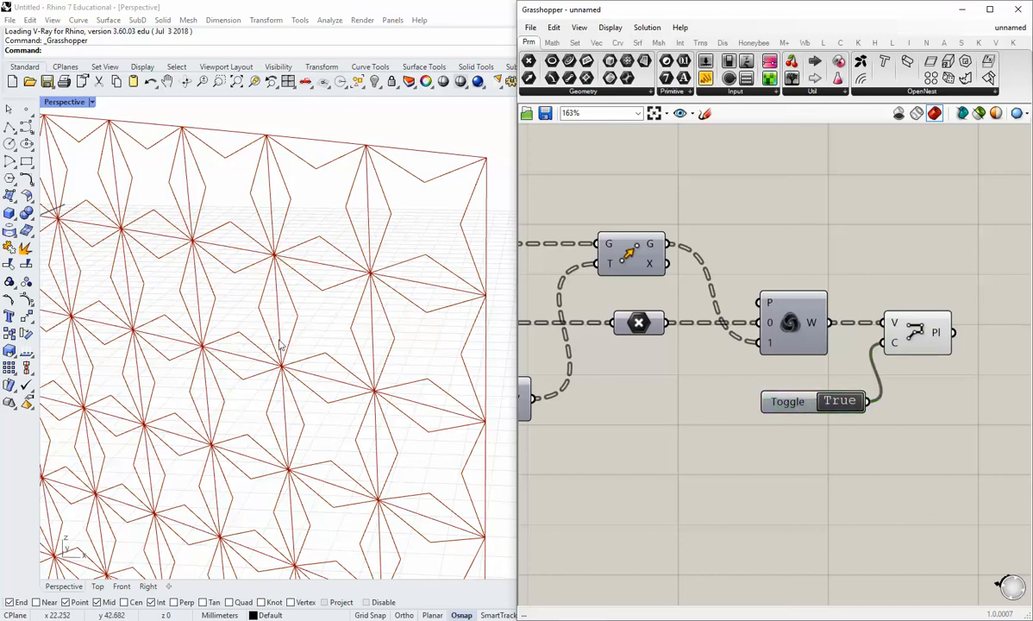
Turn off the preview of the panel-edge Curve parameter and inspect the star pattern on the surface.
scroll(280, 345, down, 10)
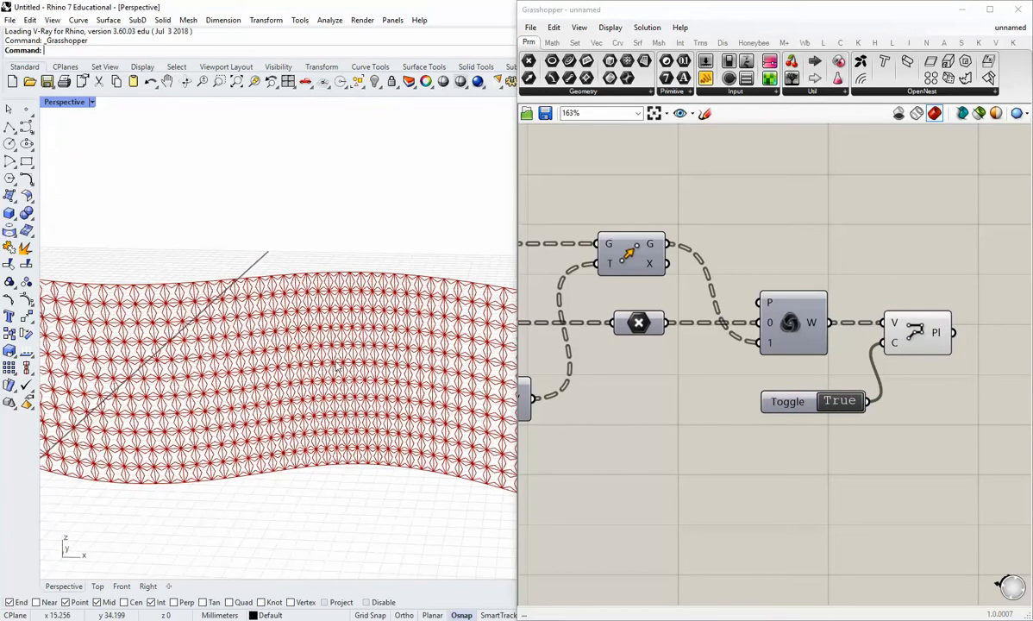
shift+right_drag(338, 367, 390, 380)
right_drag(597, 370, 902, 408)
scroll(721, 406, down, 4)
scroll(715, 387, up, 2)
click(709, 370)
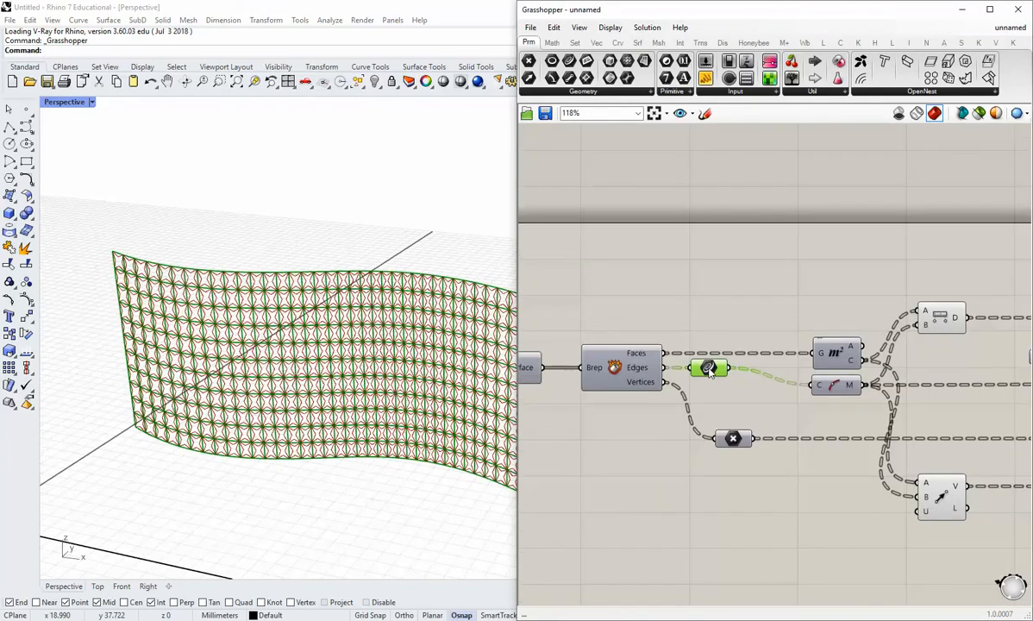
right_click(709, 370)
click(720, 376)
right_drag(379, 373, 349, 385)
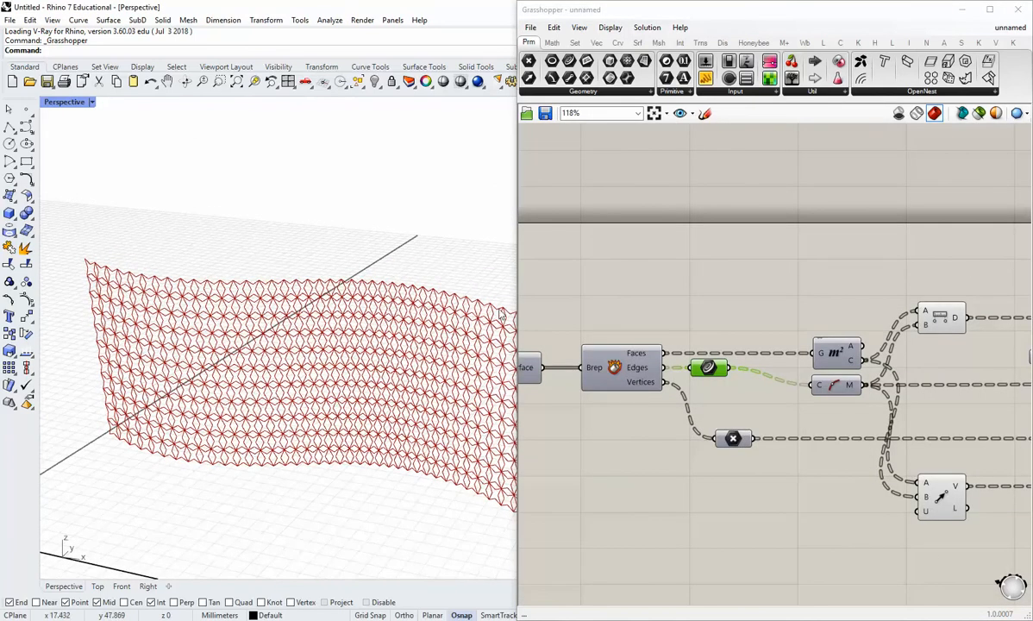
scroll(502, 316, up, 10)
scroll(897, 433, down, 3)
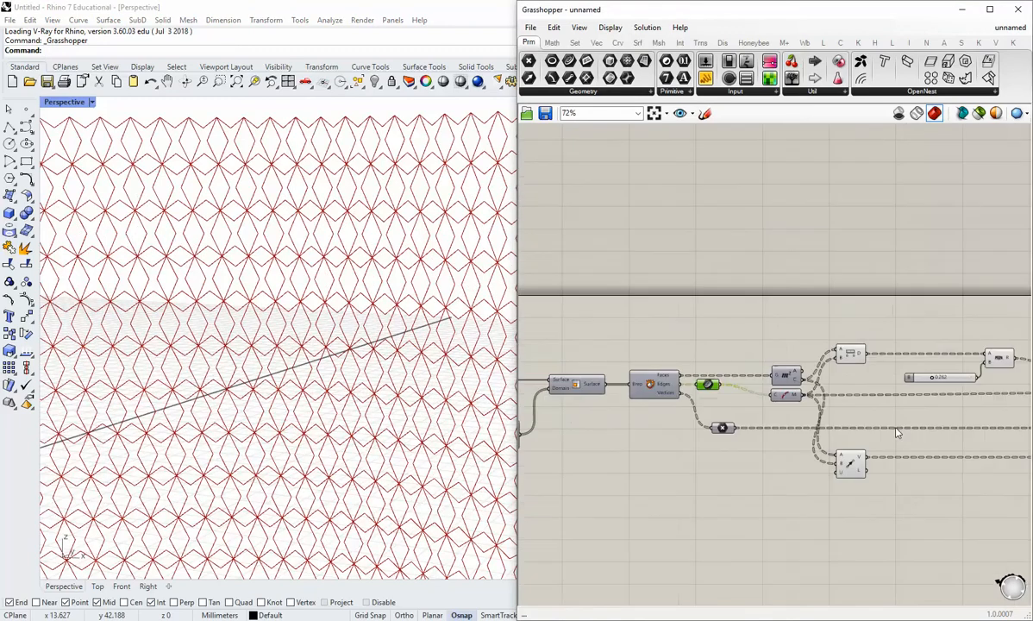
Set the slider feeding Minimum's B input to 0.252.
right_drag(897, 433, 780, 390)
scroll(780, 391, up, 5)
mouse_move(782, 351)
mouse_down()
mouse_move(755, 355)
mouse_move(837, 355)
mouse_move(765, 353)
mouse_move(826, 349)
mouse_move(759, 349)
mouse_move(678, 324)
mouse_move(828, 354)
mouse_move(773, 353)
mouse_move(836, 355)
mouse_move(733, 352)
mouse_move(819, 357)
mouse_move(770, 355)
mouse_move(785, 362)
mouse_up()
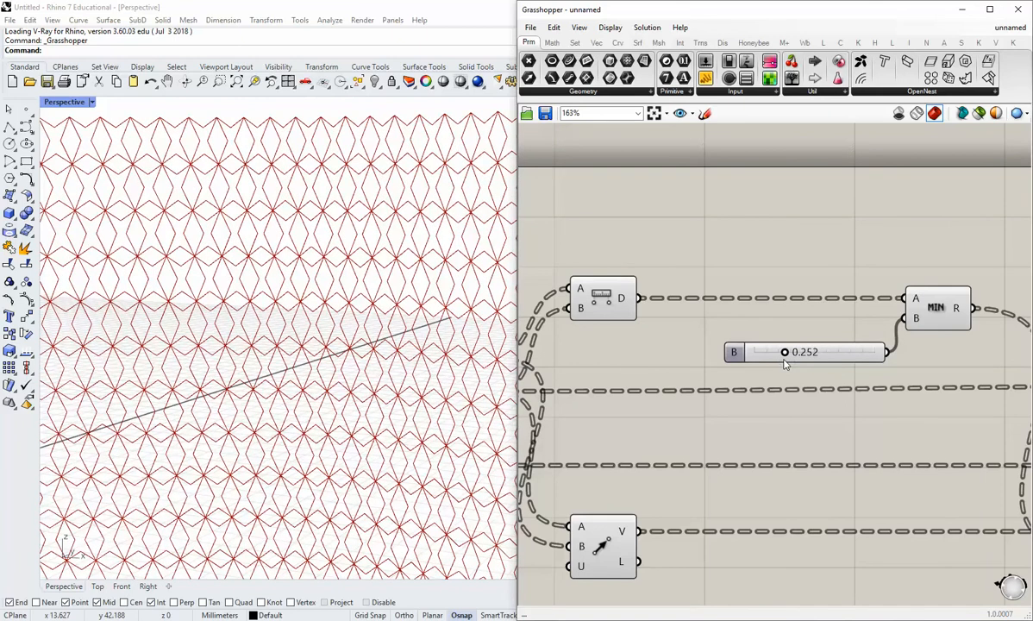
Shift the Boolean Toggle closer to the PolyLine component and inspect the closed star outlines across the surface.
scroll(718, 417, down, 6)
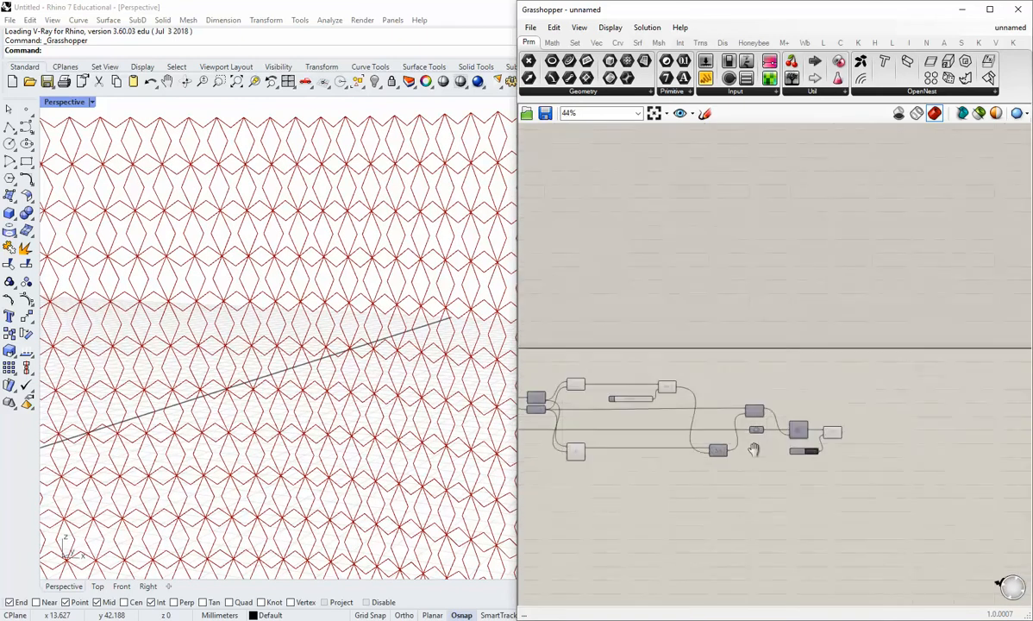
scroll(833, 469, up, 3)
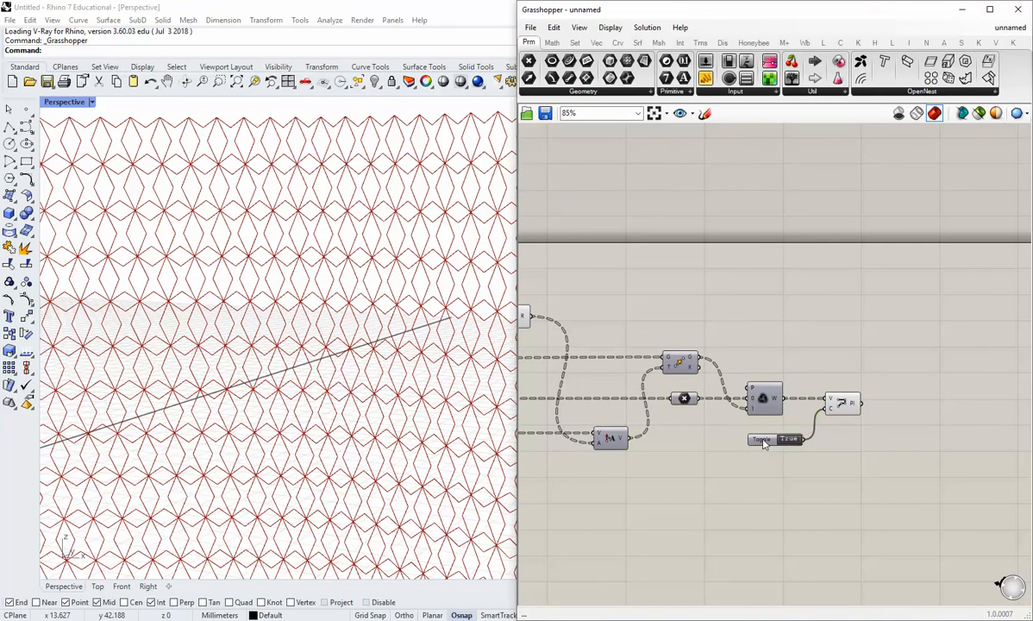
drag(763, 442, 778, 441)
click(758, 476)
right_drag(355, 326, 275, 360)
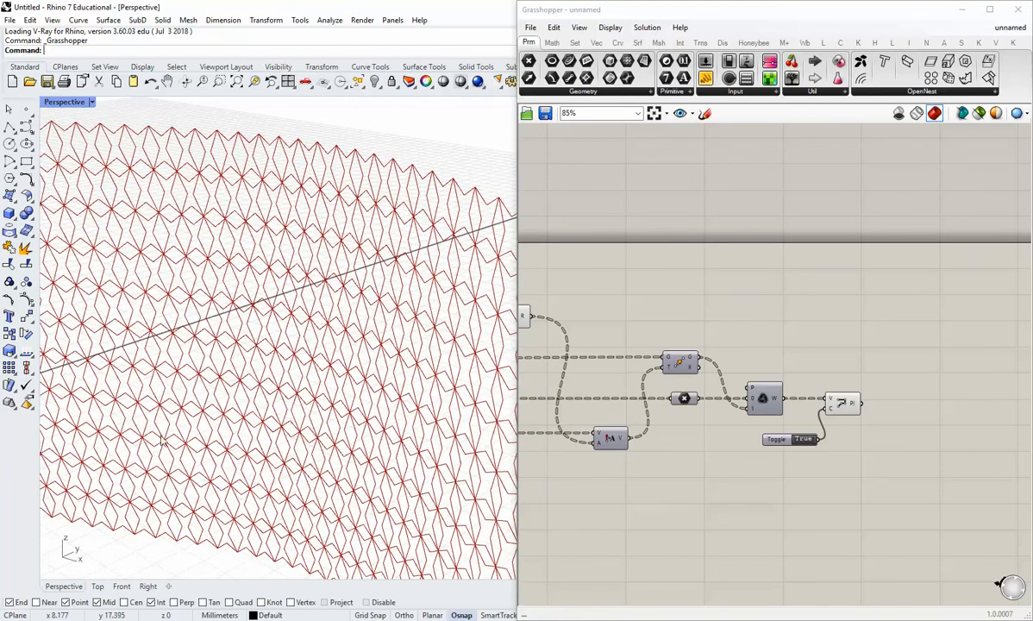
right_drag(161, 442, 120, 427)
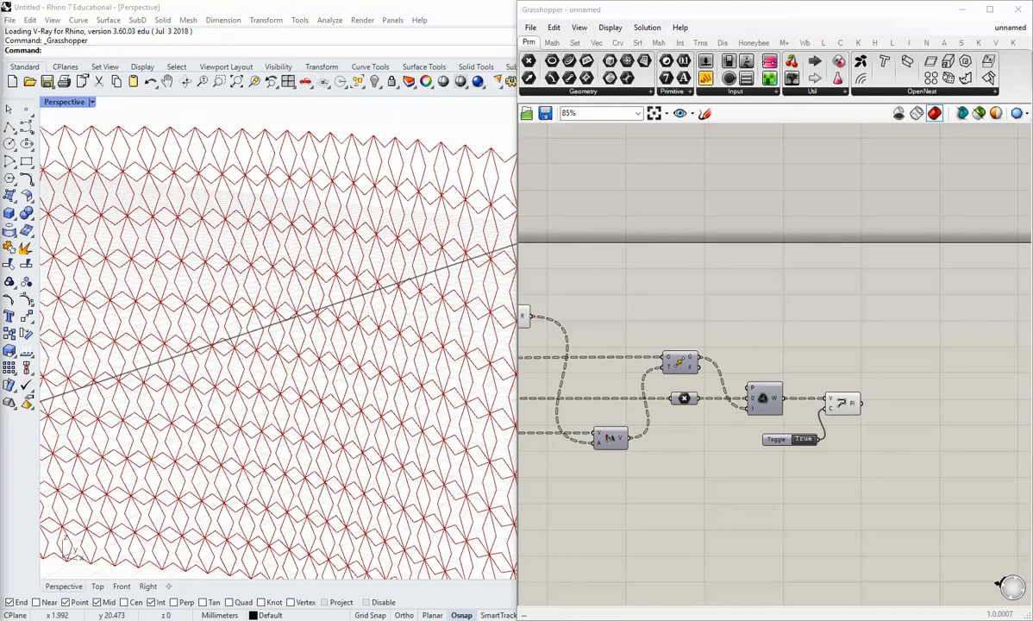